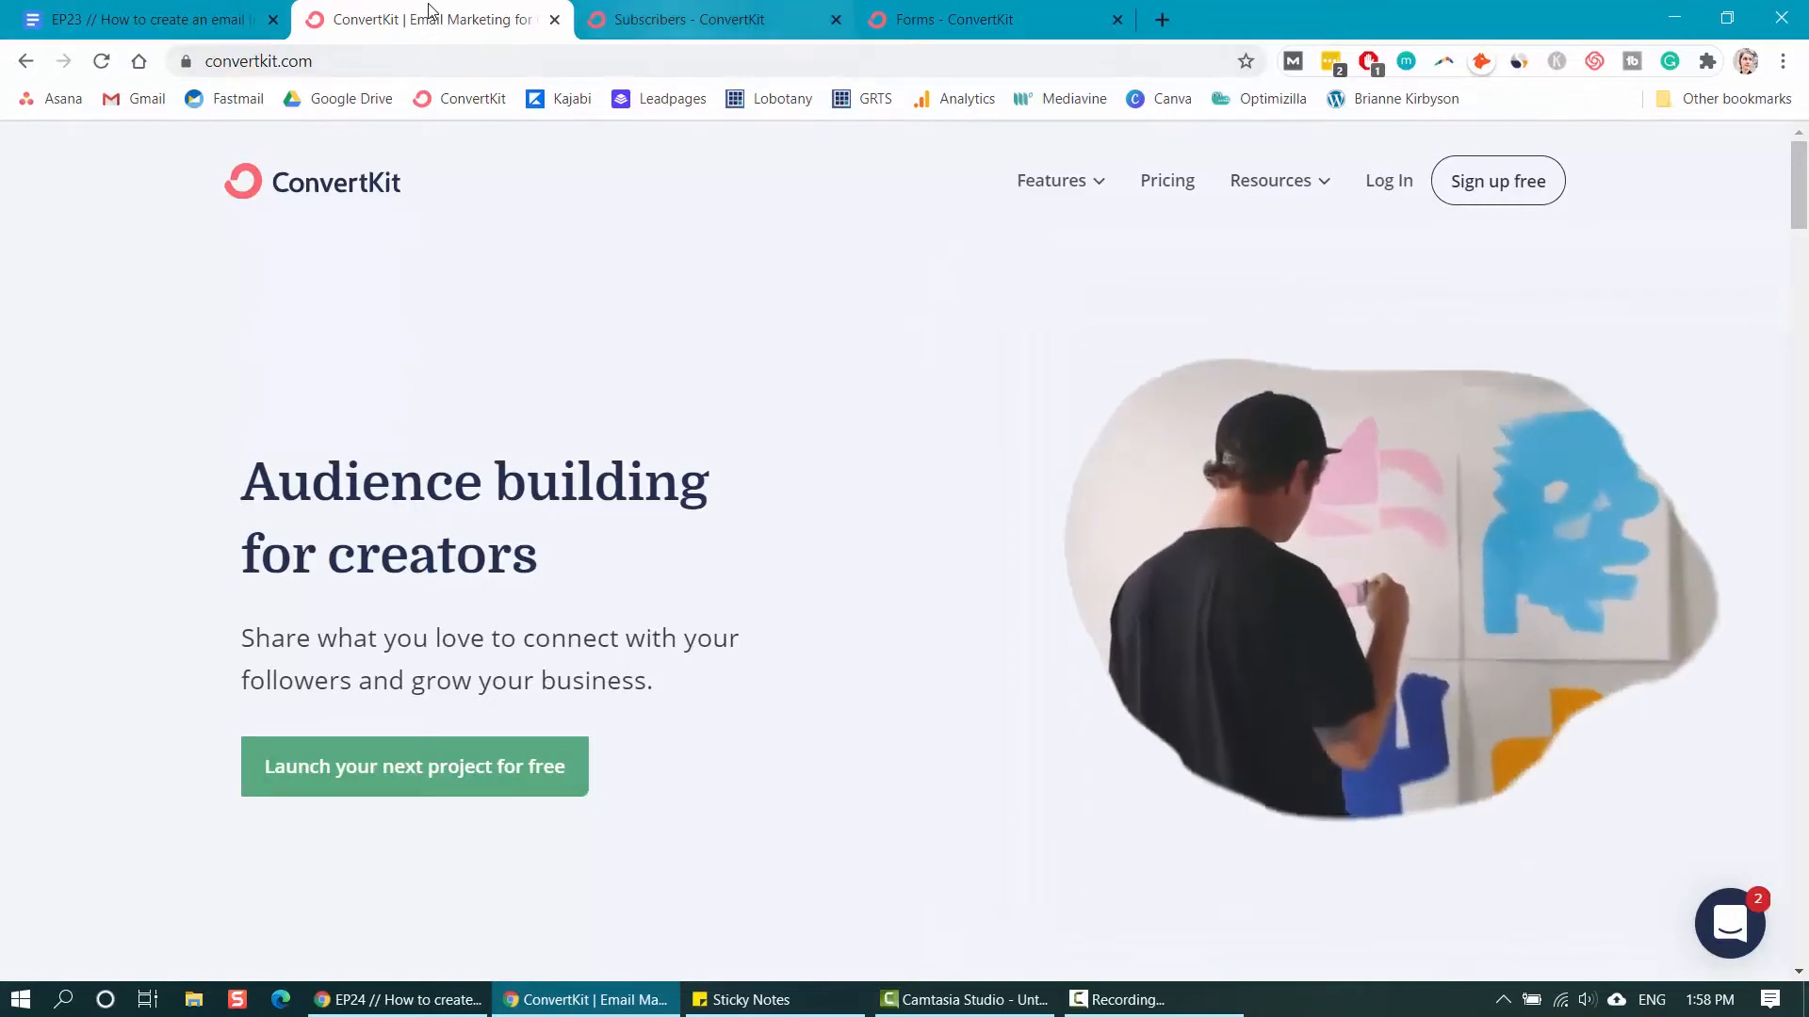
- Go to the account's Landing Pages & Forms overview and start creating a new landing page
key(ctrl+Tab)
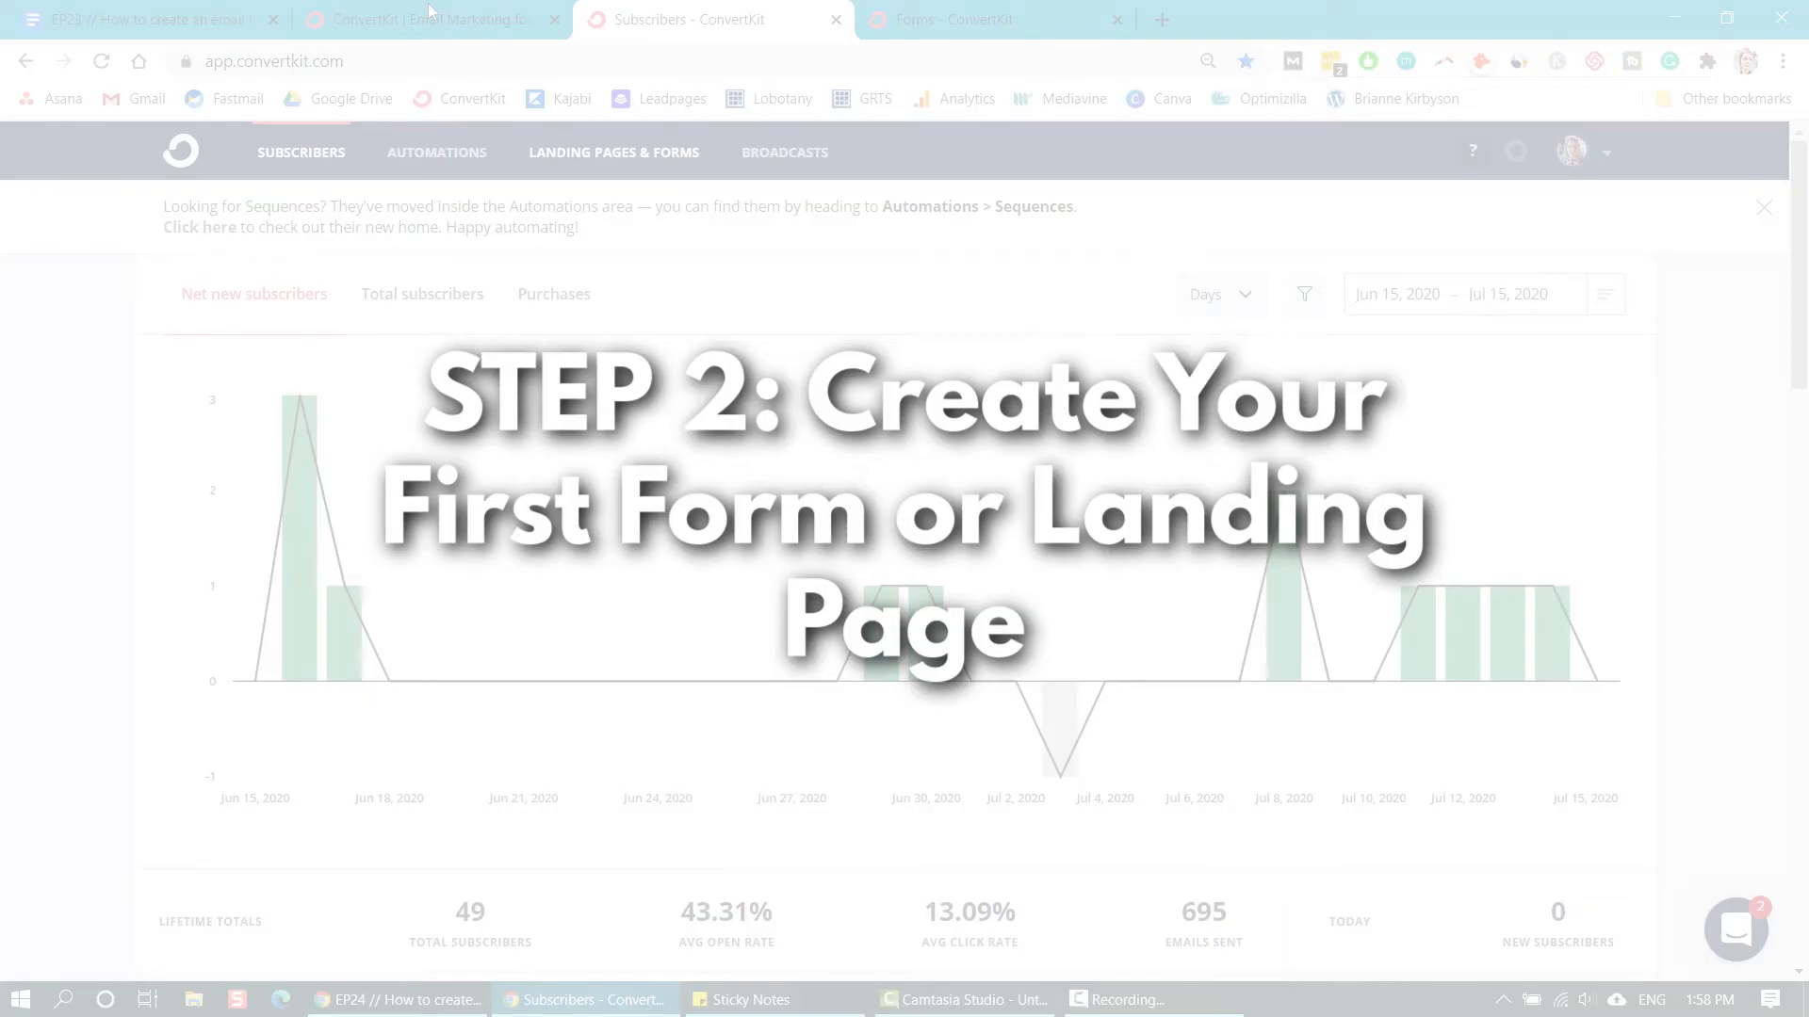
click(613, 152)
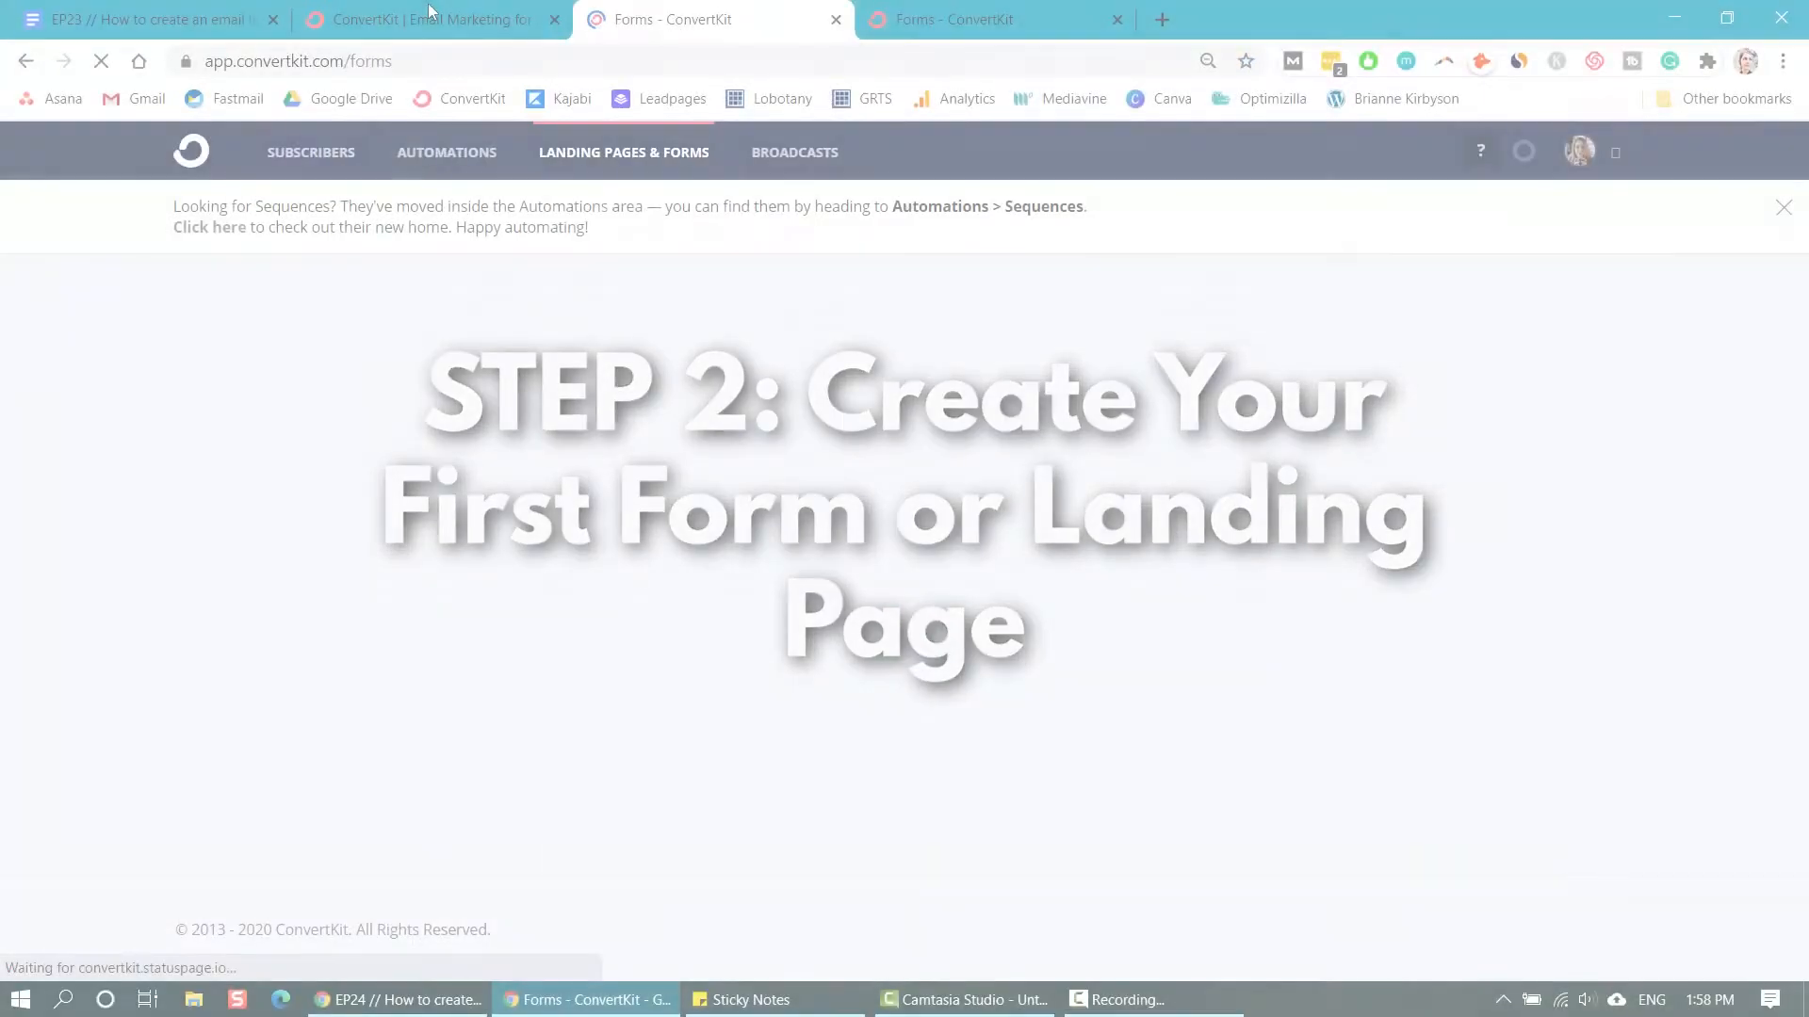
scroll(904, 565, down, 3)
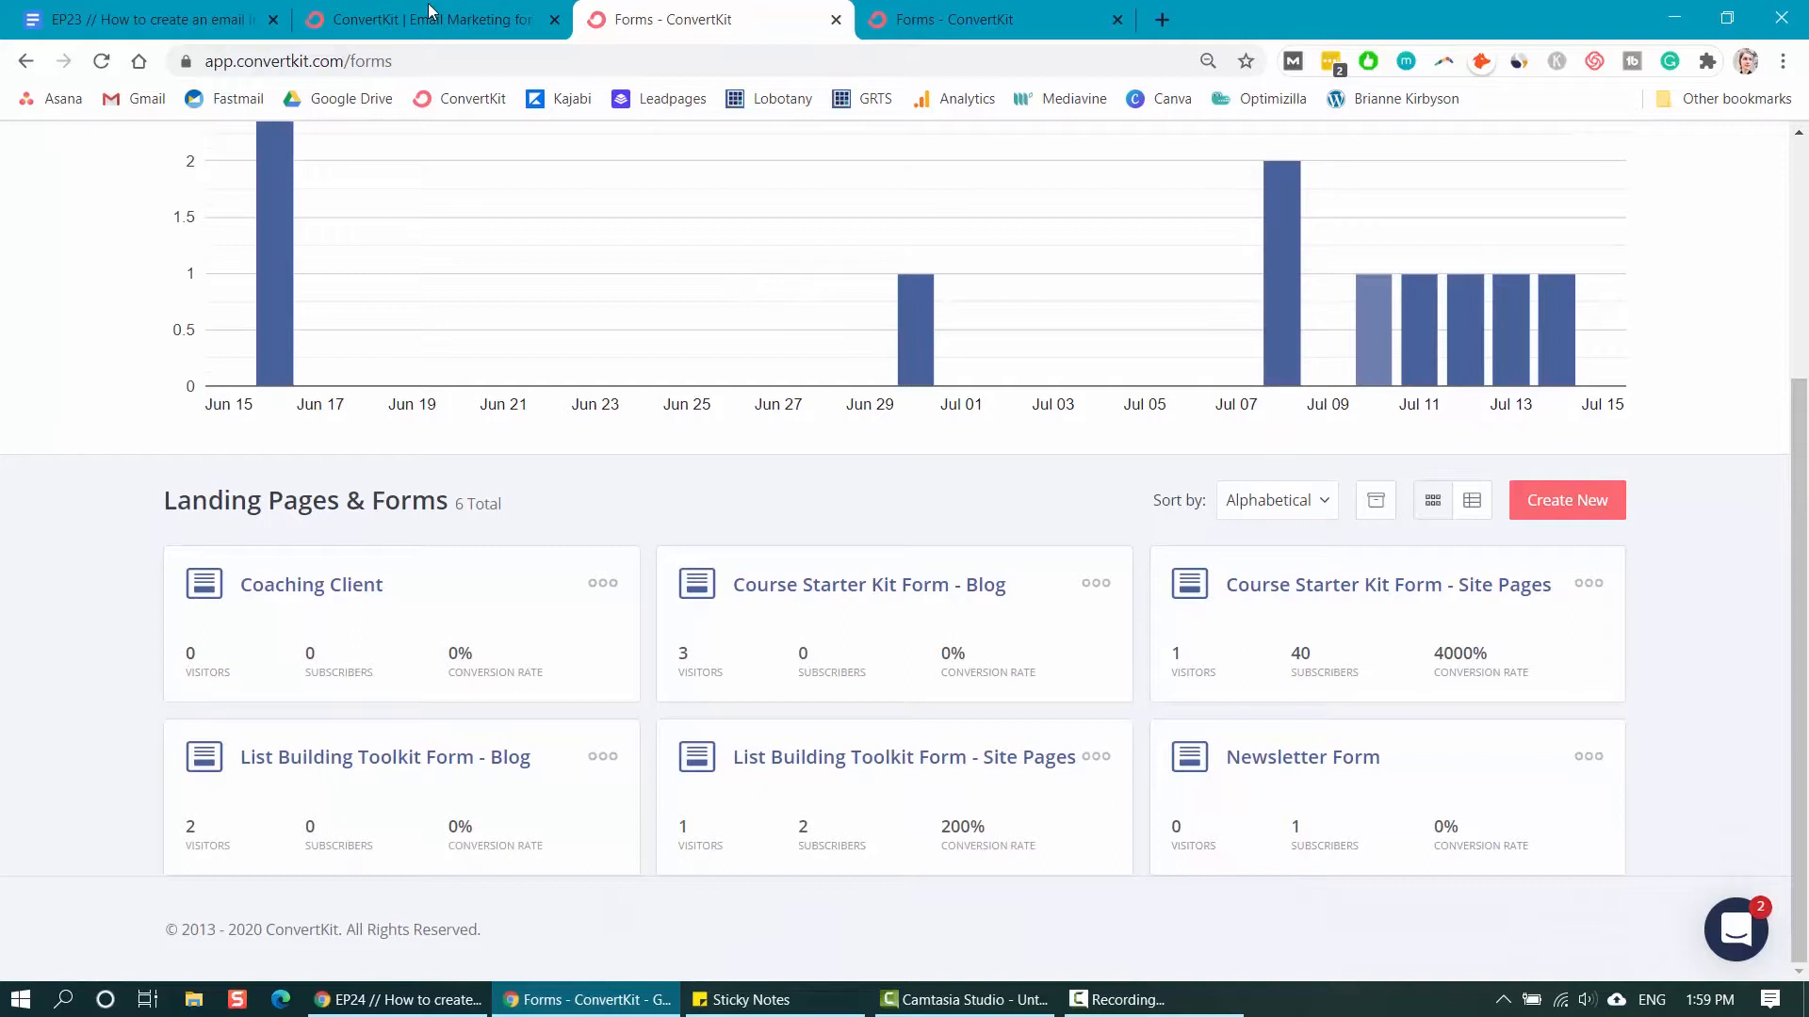
click(1567, 500)
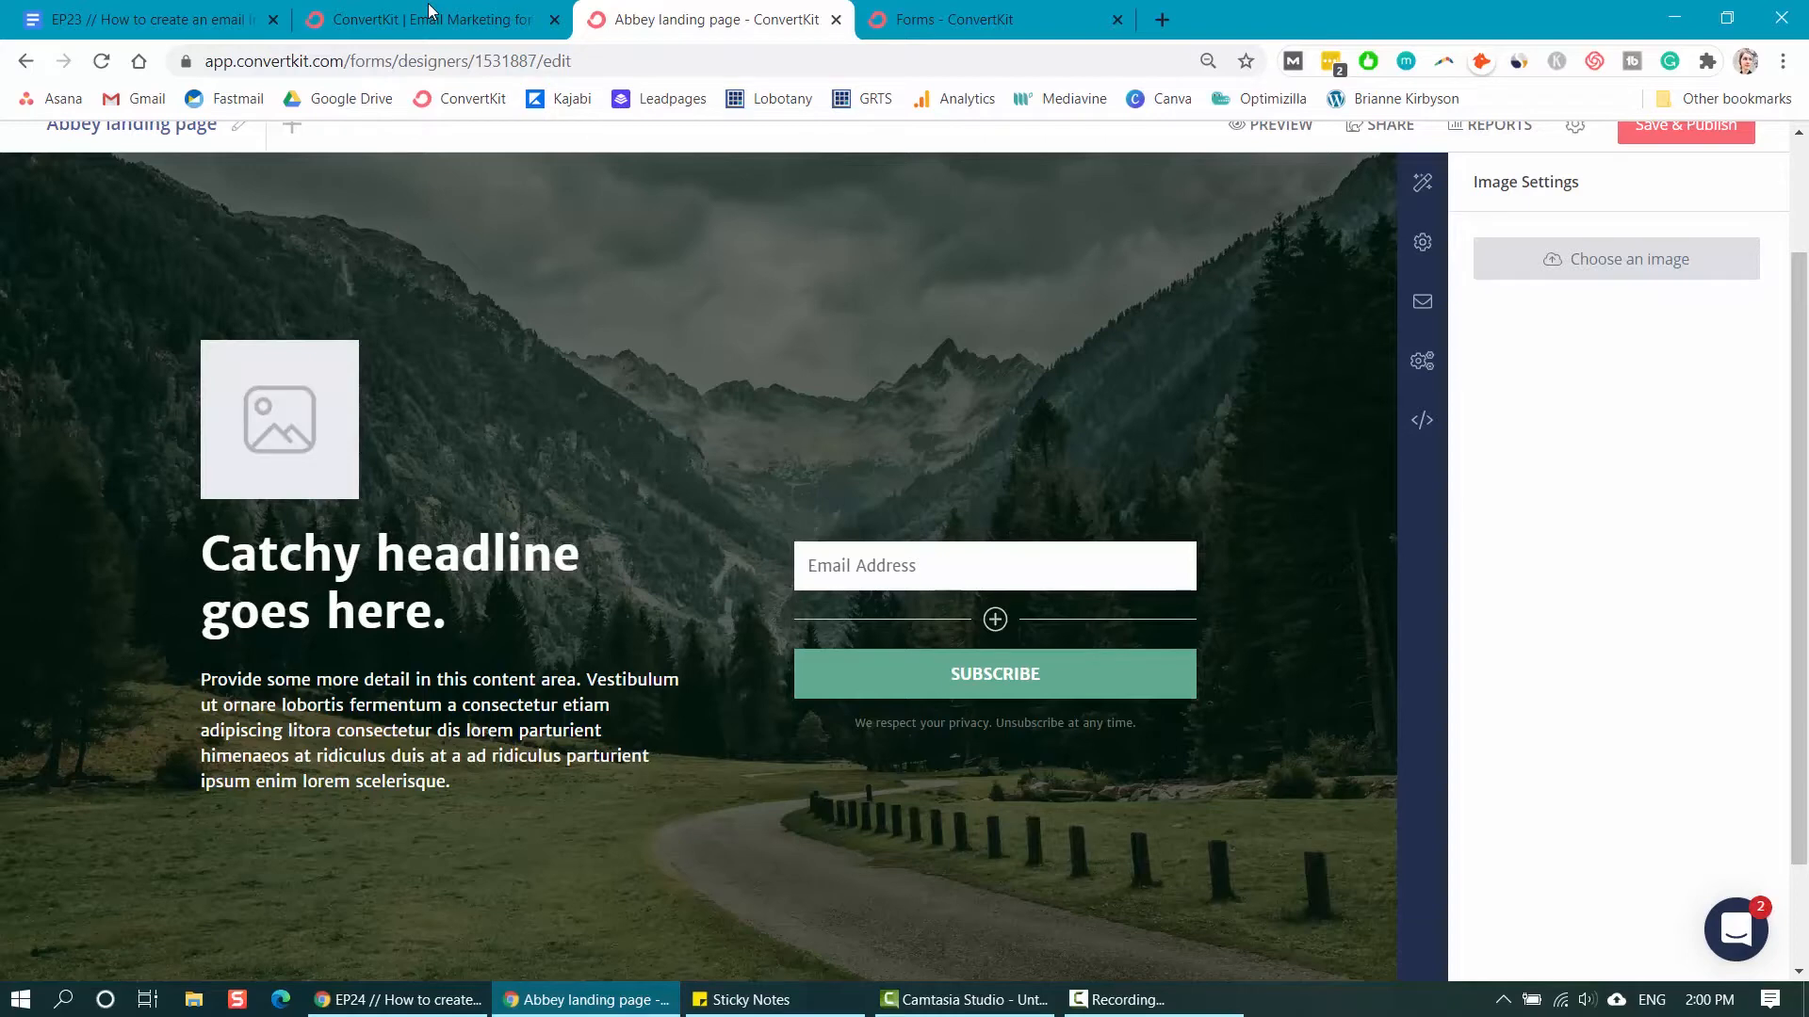
- Add a custom field for First Name below the email address field in the landing page's signup form
click(848, 565)
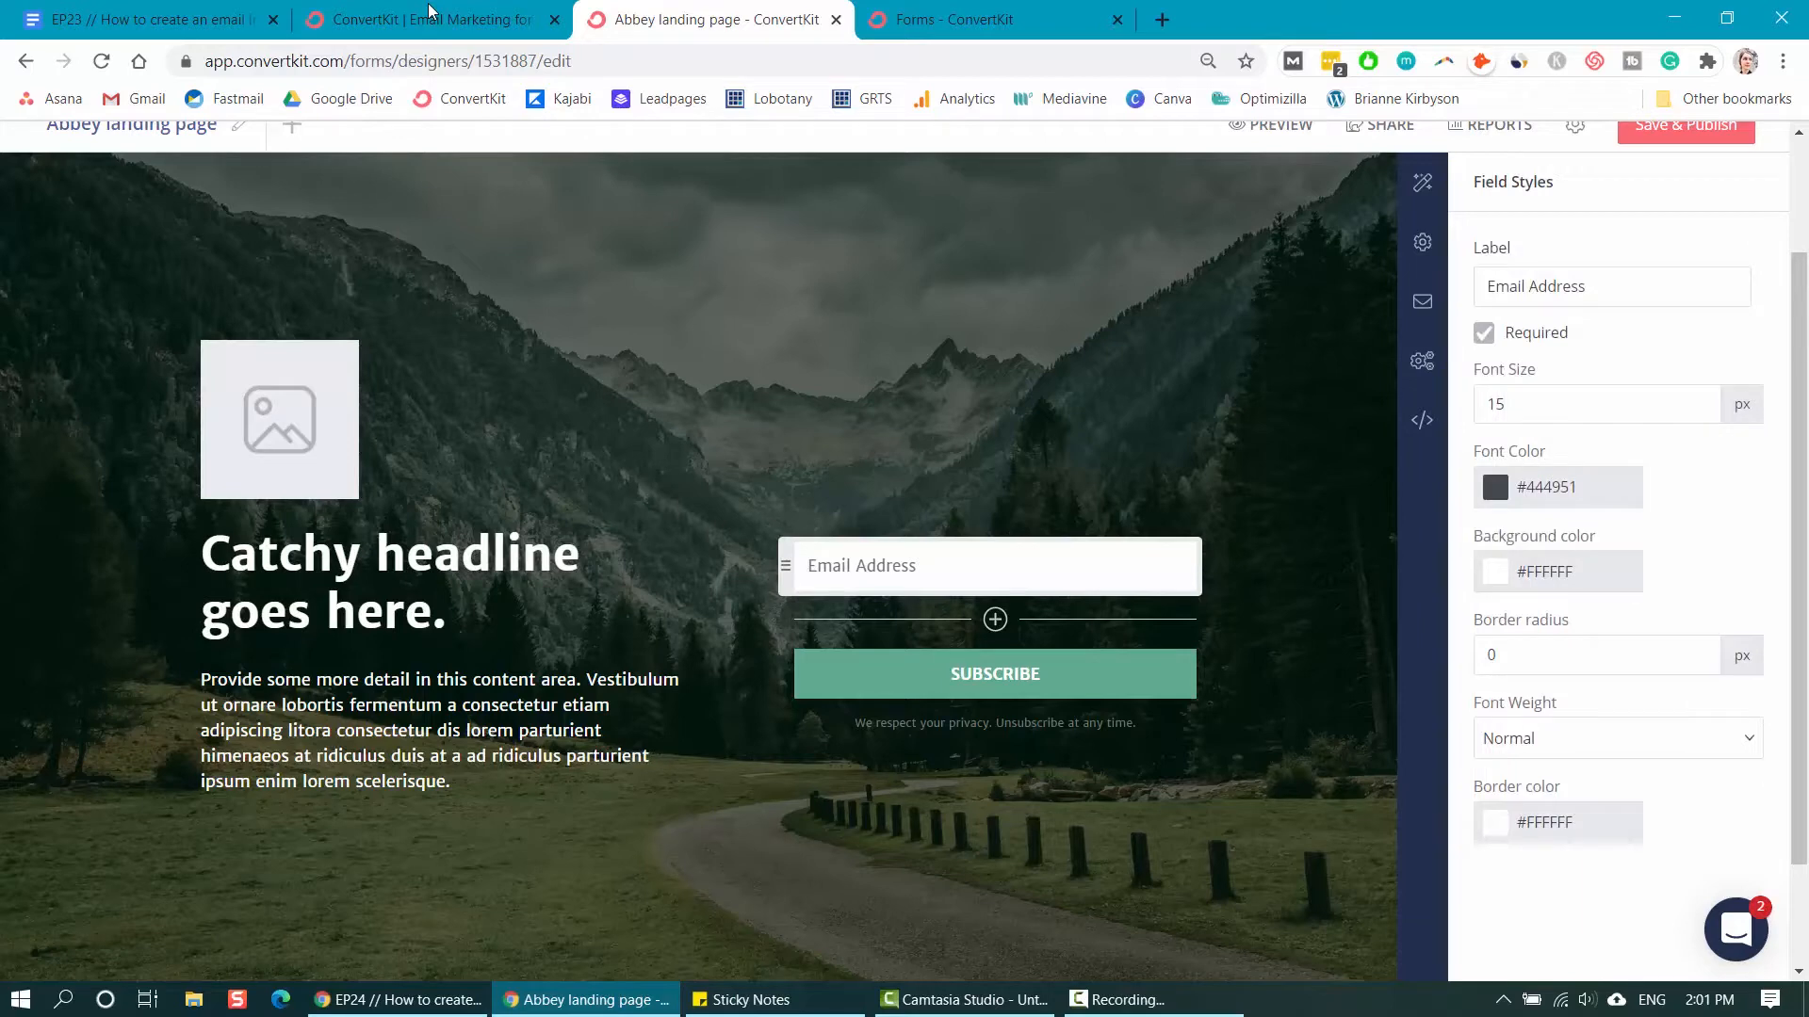
click(428, 12)
click(995, 618)
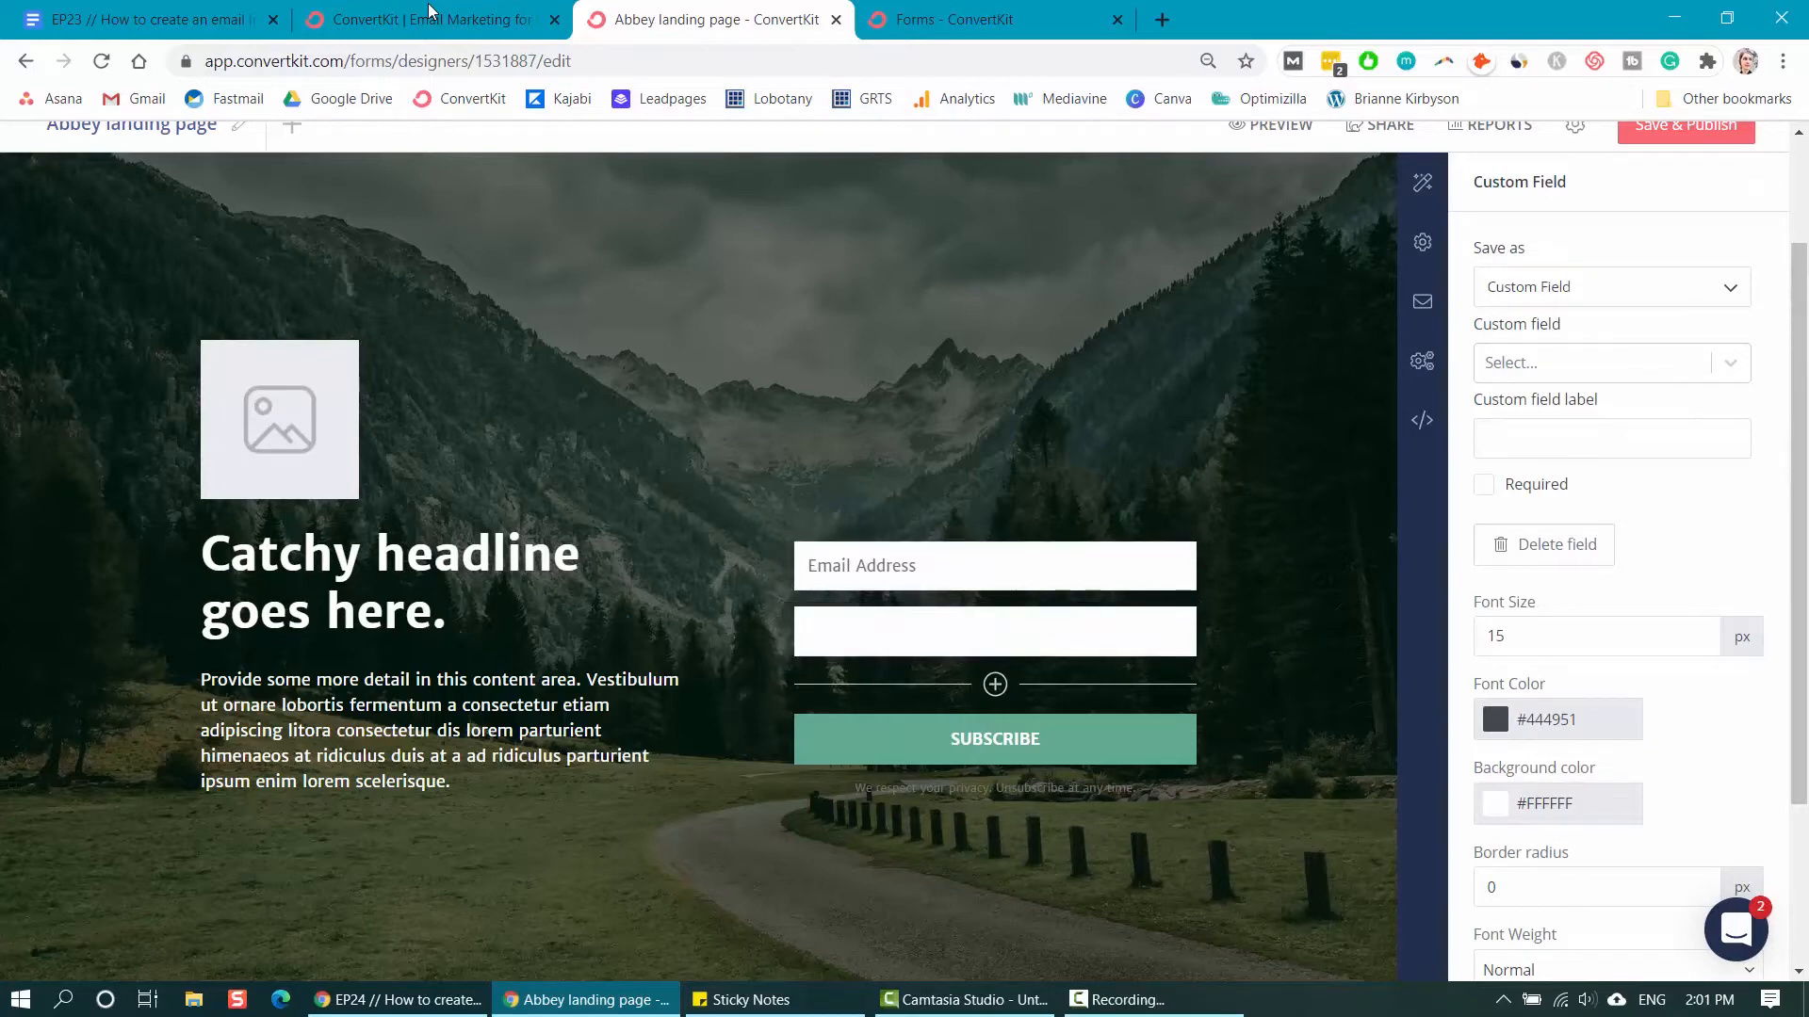
click(1612, 286)
click(1592, 363)
click(1592, 414)
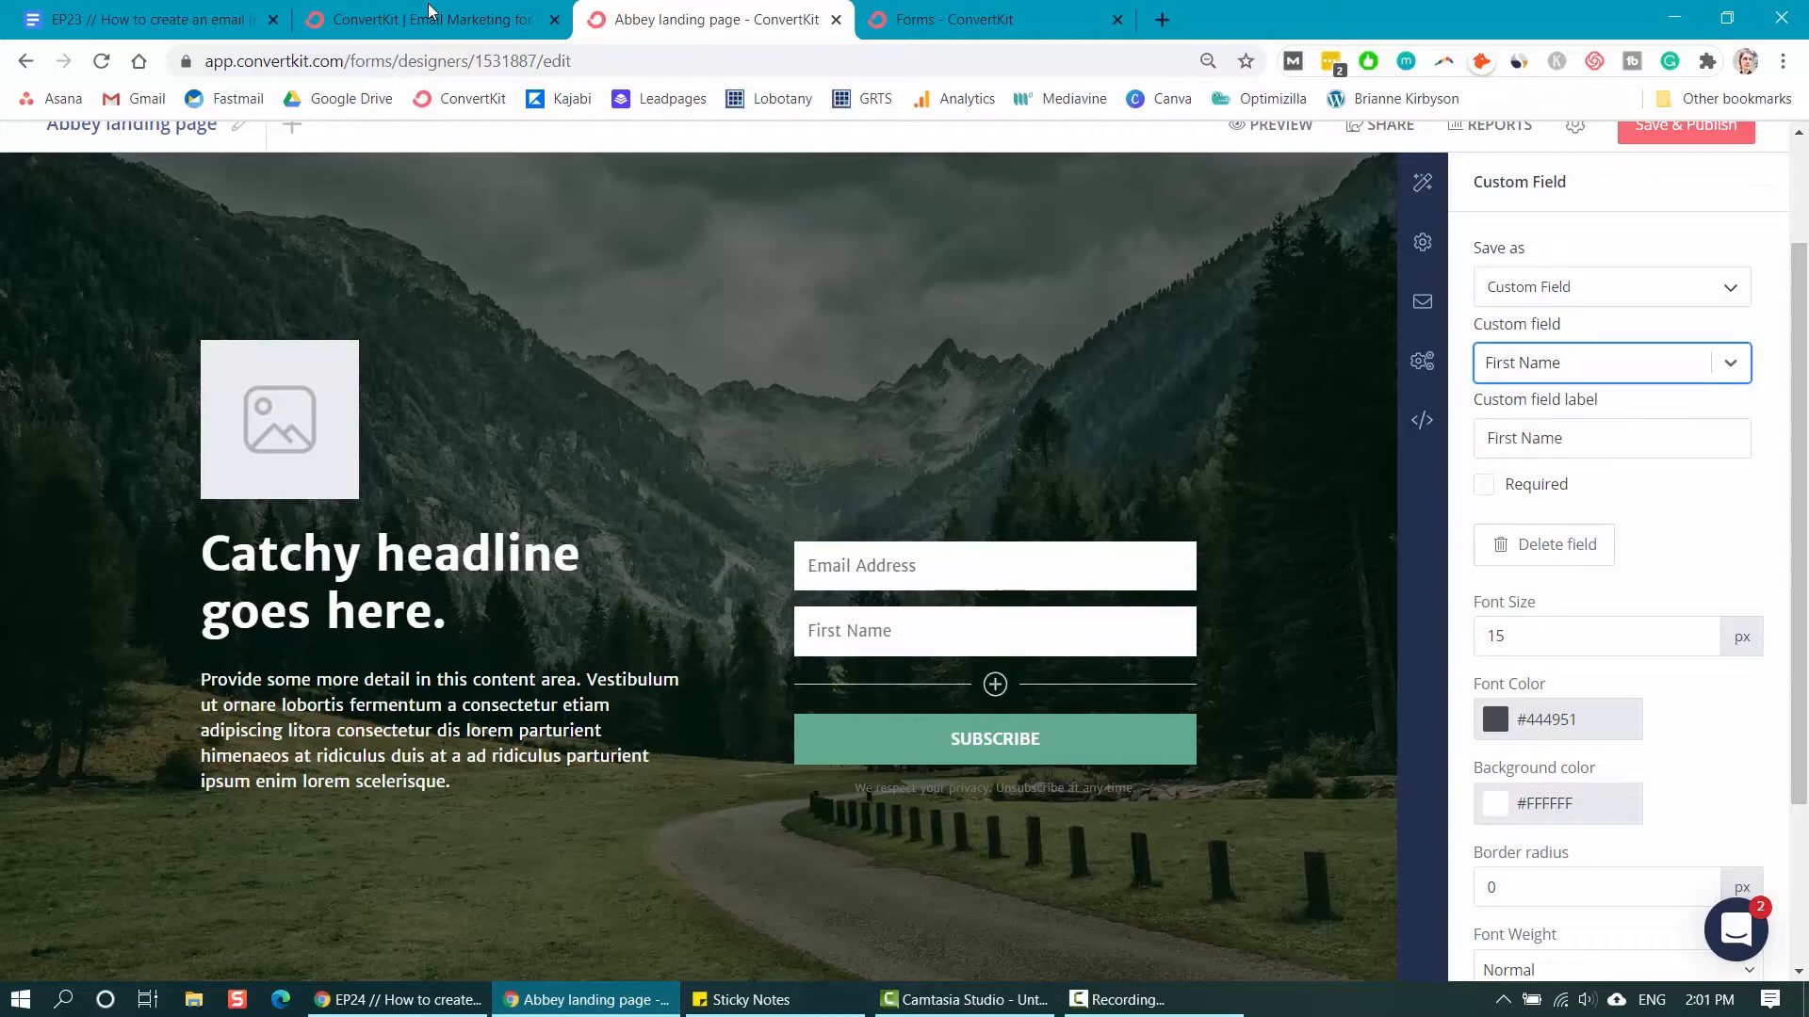
- Set the Subscribe button's background color to red #E33D4F
click(995, 738)
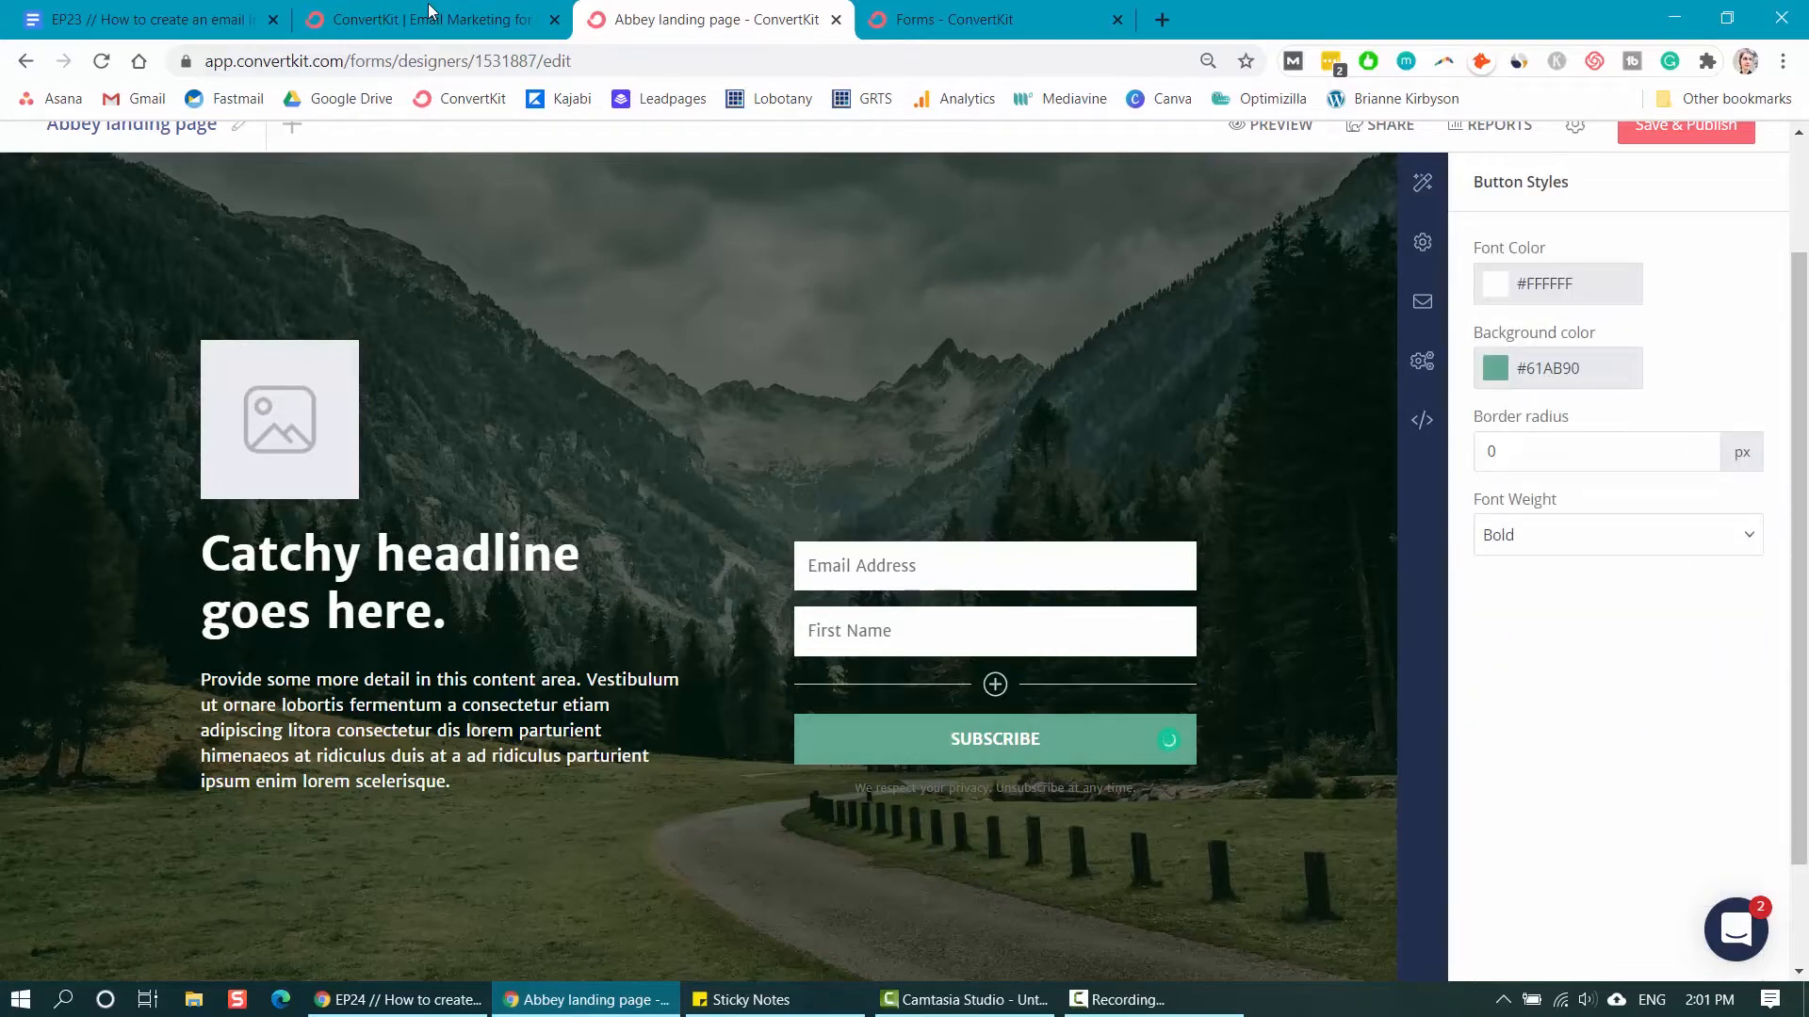
click(1557, 368)
click(1664, 418)
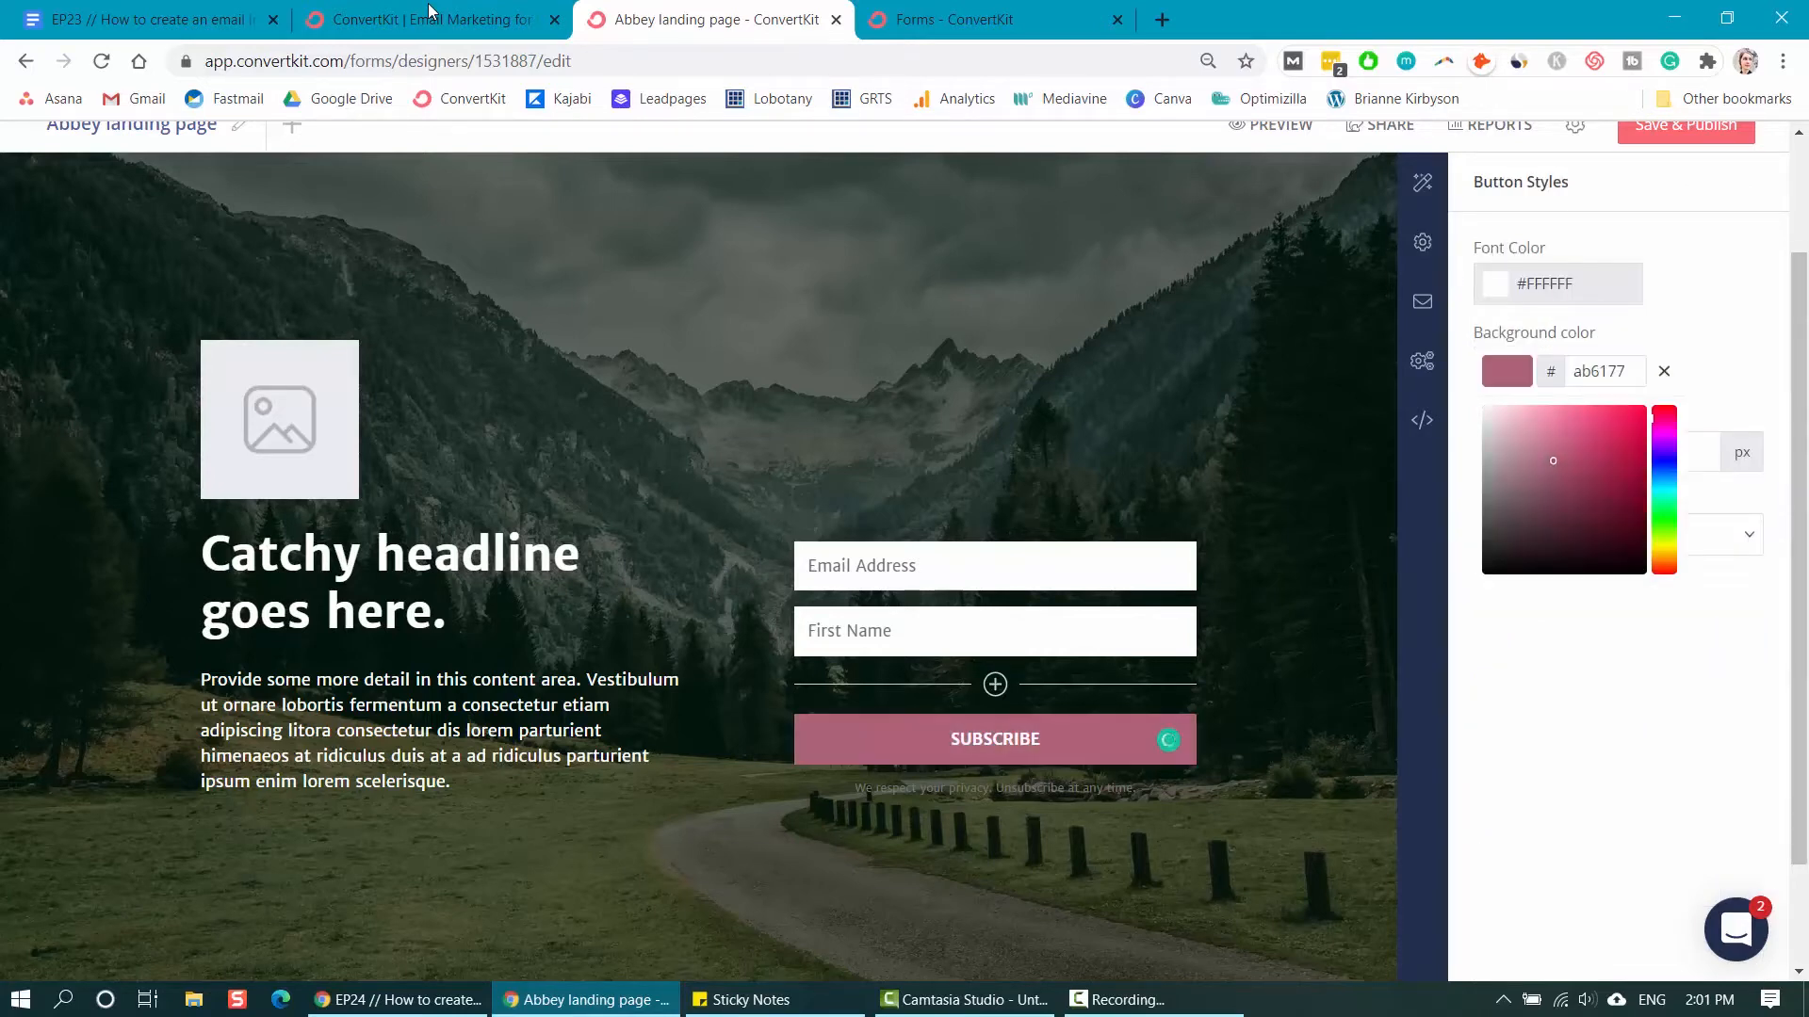
click(1603, 423)
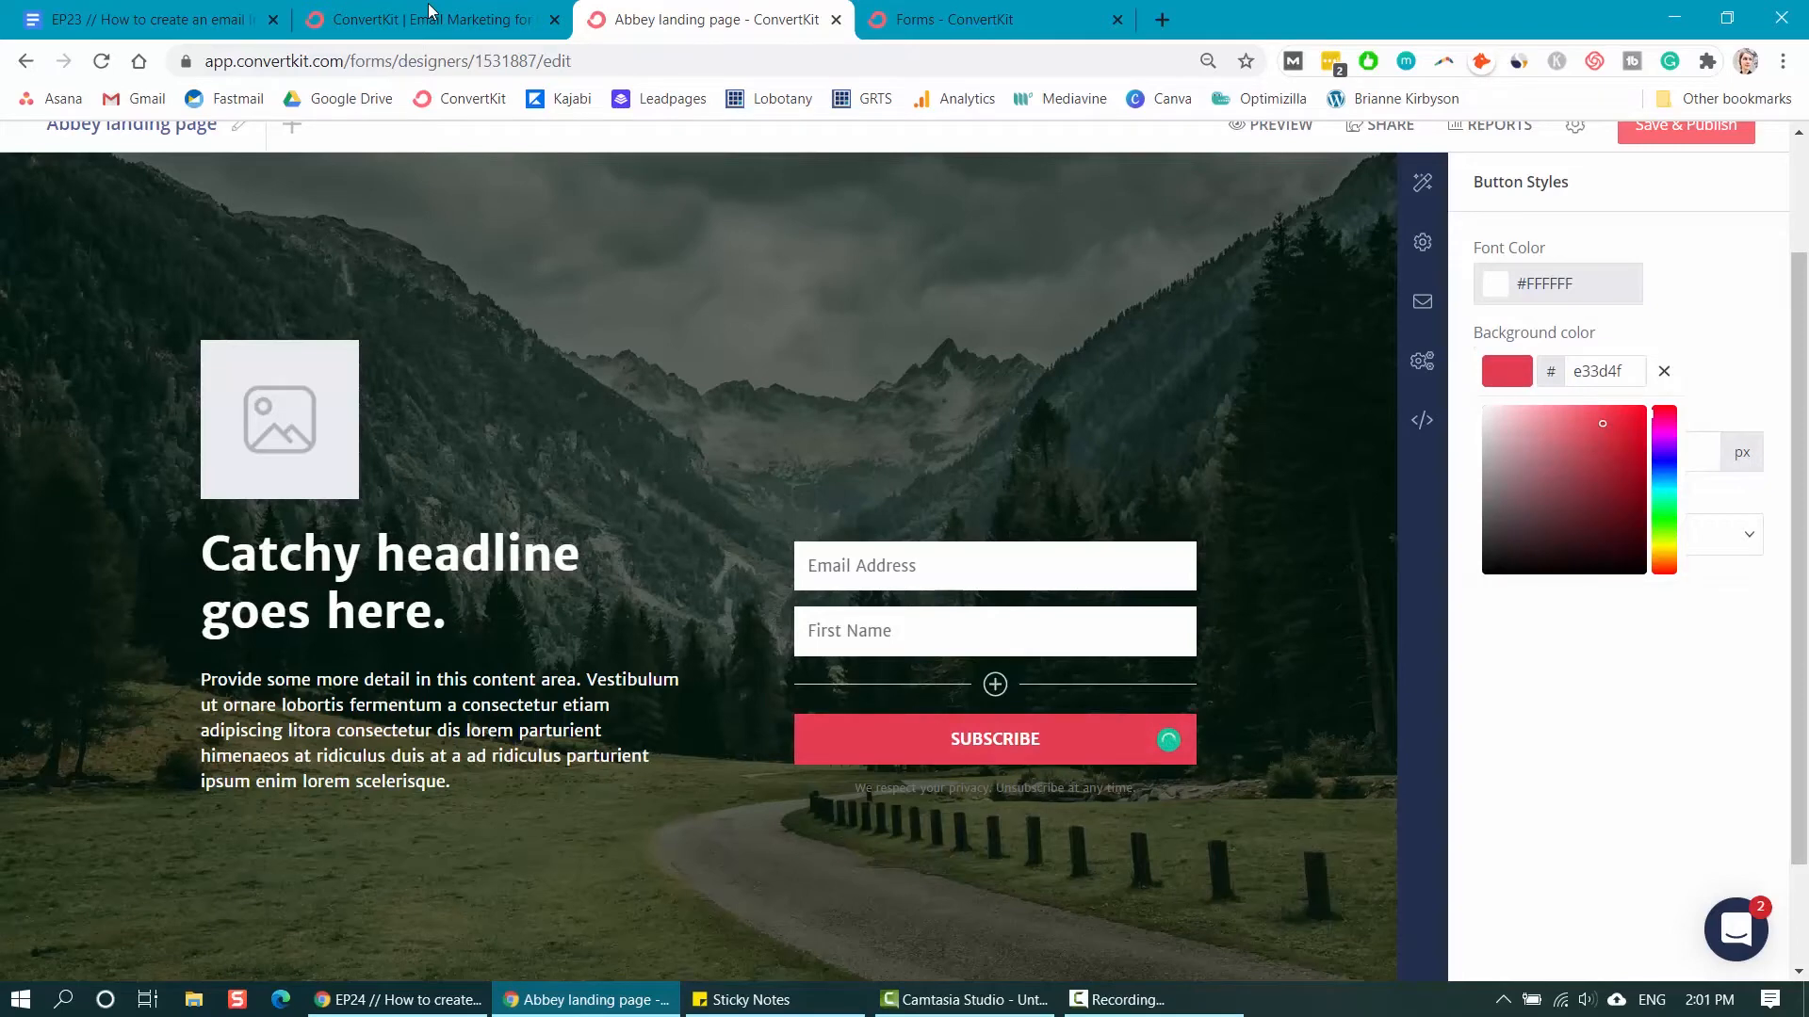
click(1663, 371)
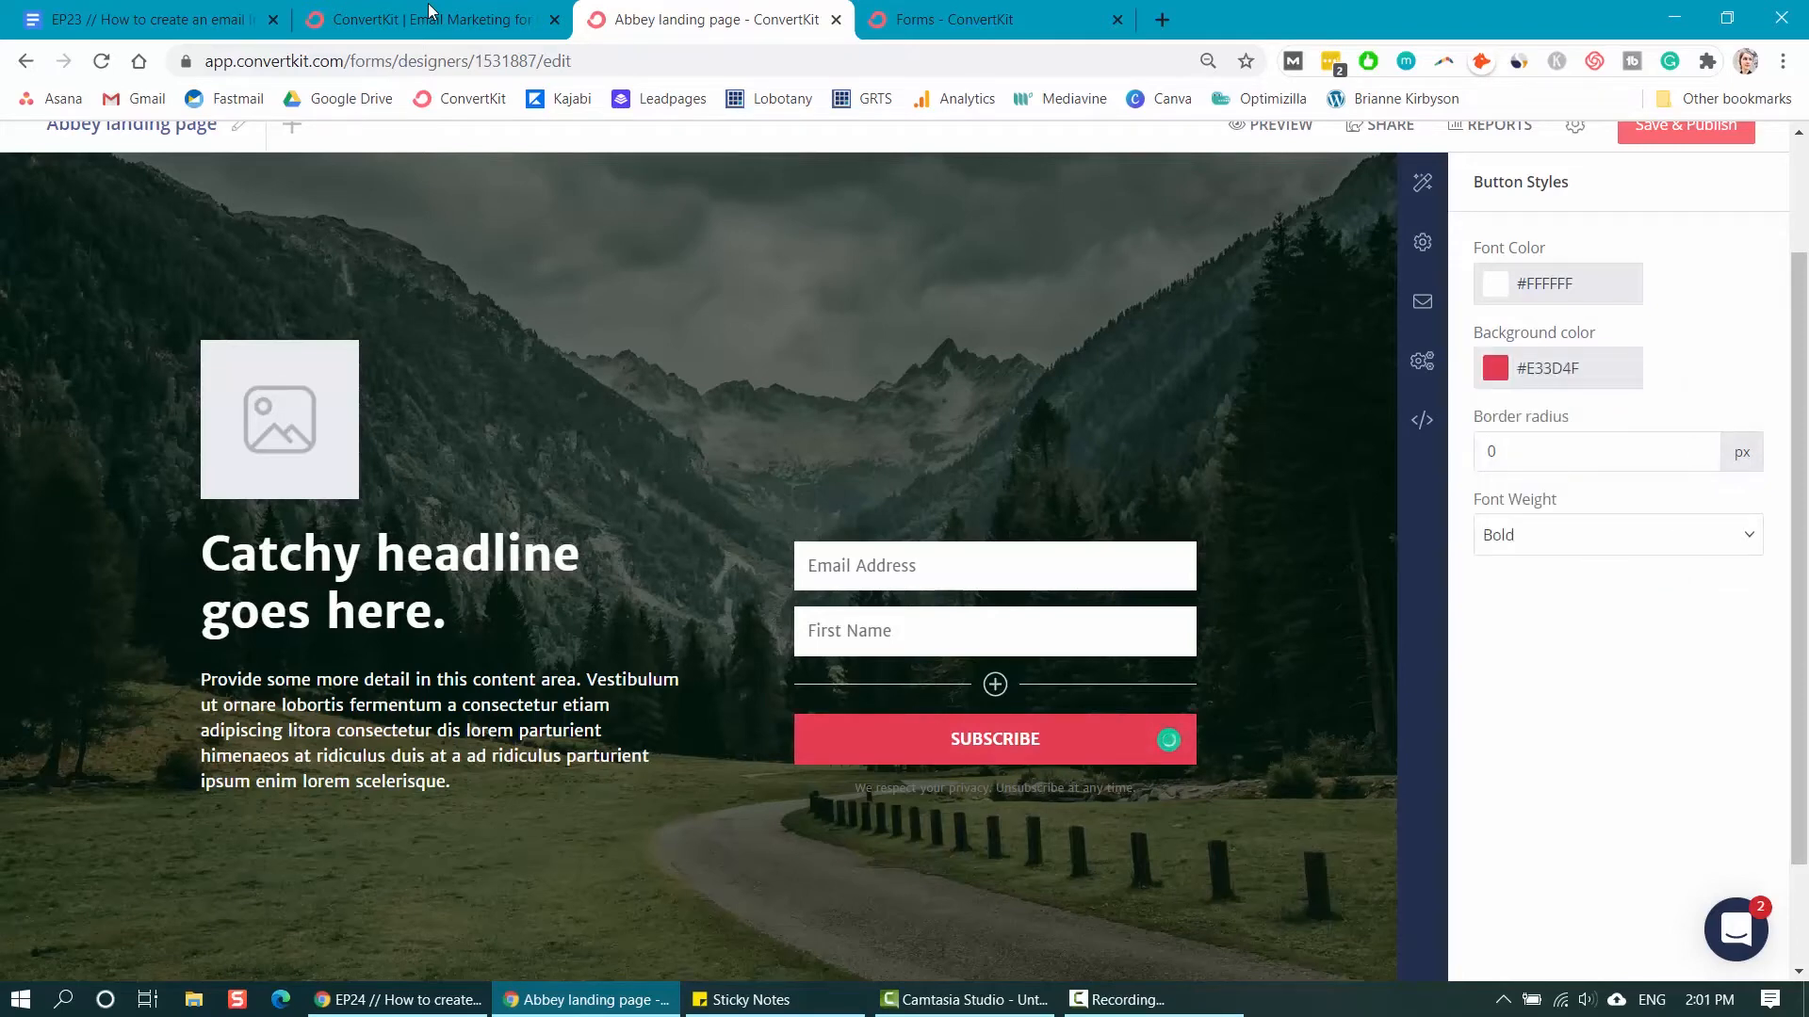
- Round the Subscribe button's corners with a border radius of 11 px
click(1699, 446)
click(1699, 446)
click(1700, 446)
click(1700, 445)
click(1700, 445)
click(1699, 446)
click(1699, 445)
click(1700, 445)
click(1700, 445)
click(1700, 446)
click(1699, 446)
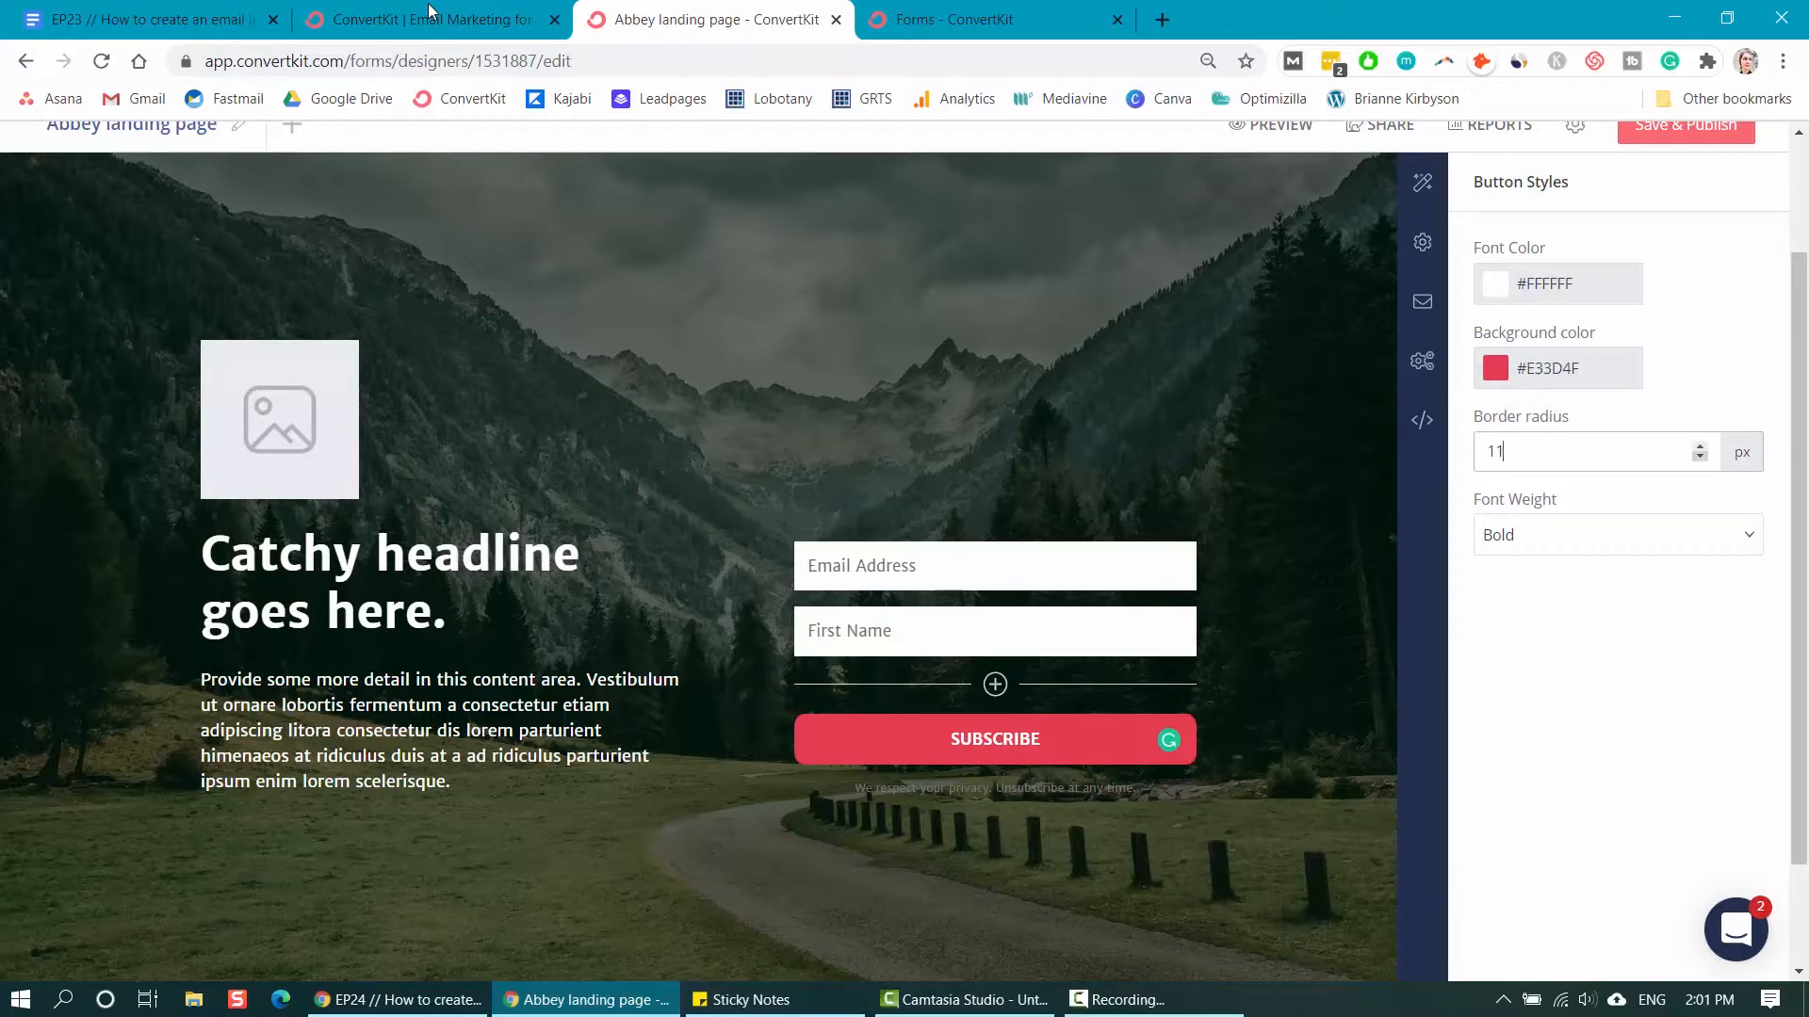
- Replace the Subscribe button's label with "DOWNLOAD YOUR FREE EBOOK"
click(1016, 739)
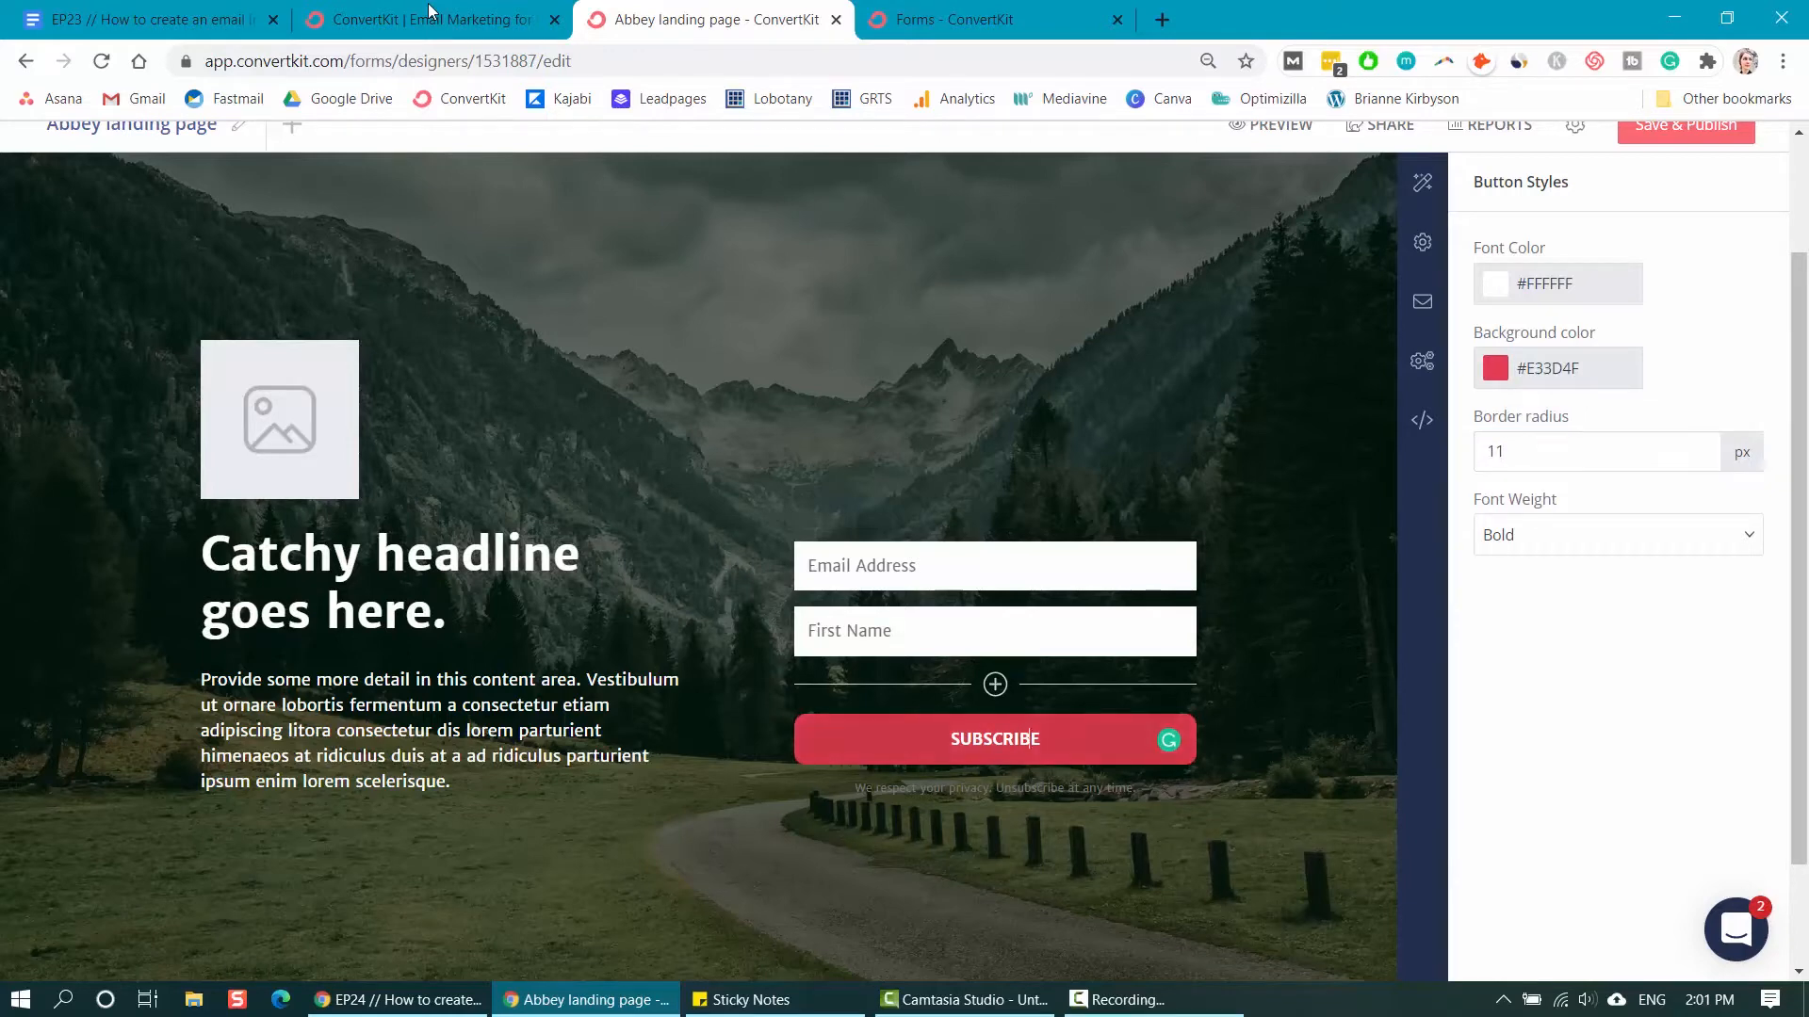
key(BackSpace)
key(BackSpace)
key(BackSpace)
key(BackSpace)
key(BackSpace)
key(BackSpace)
key(BackSpace)
key(BackSpace)
key(BackSpace)
text(DOWNLOAD YOUR FREE EBOOK)
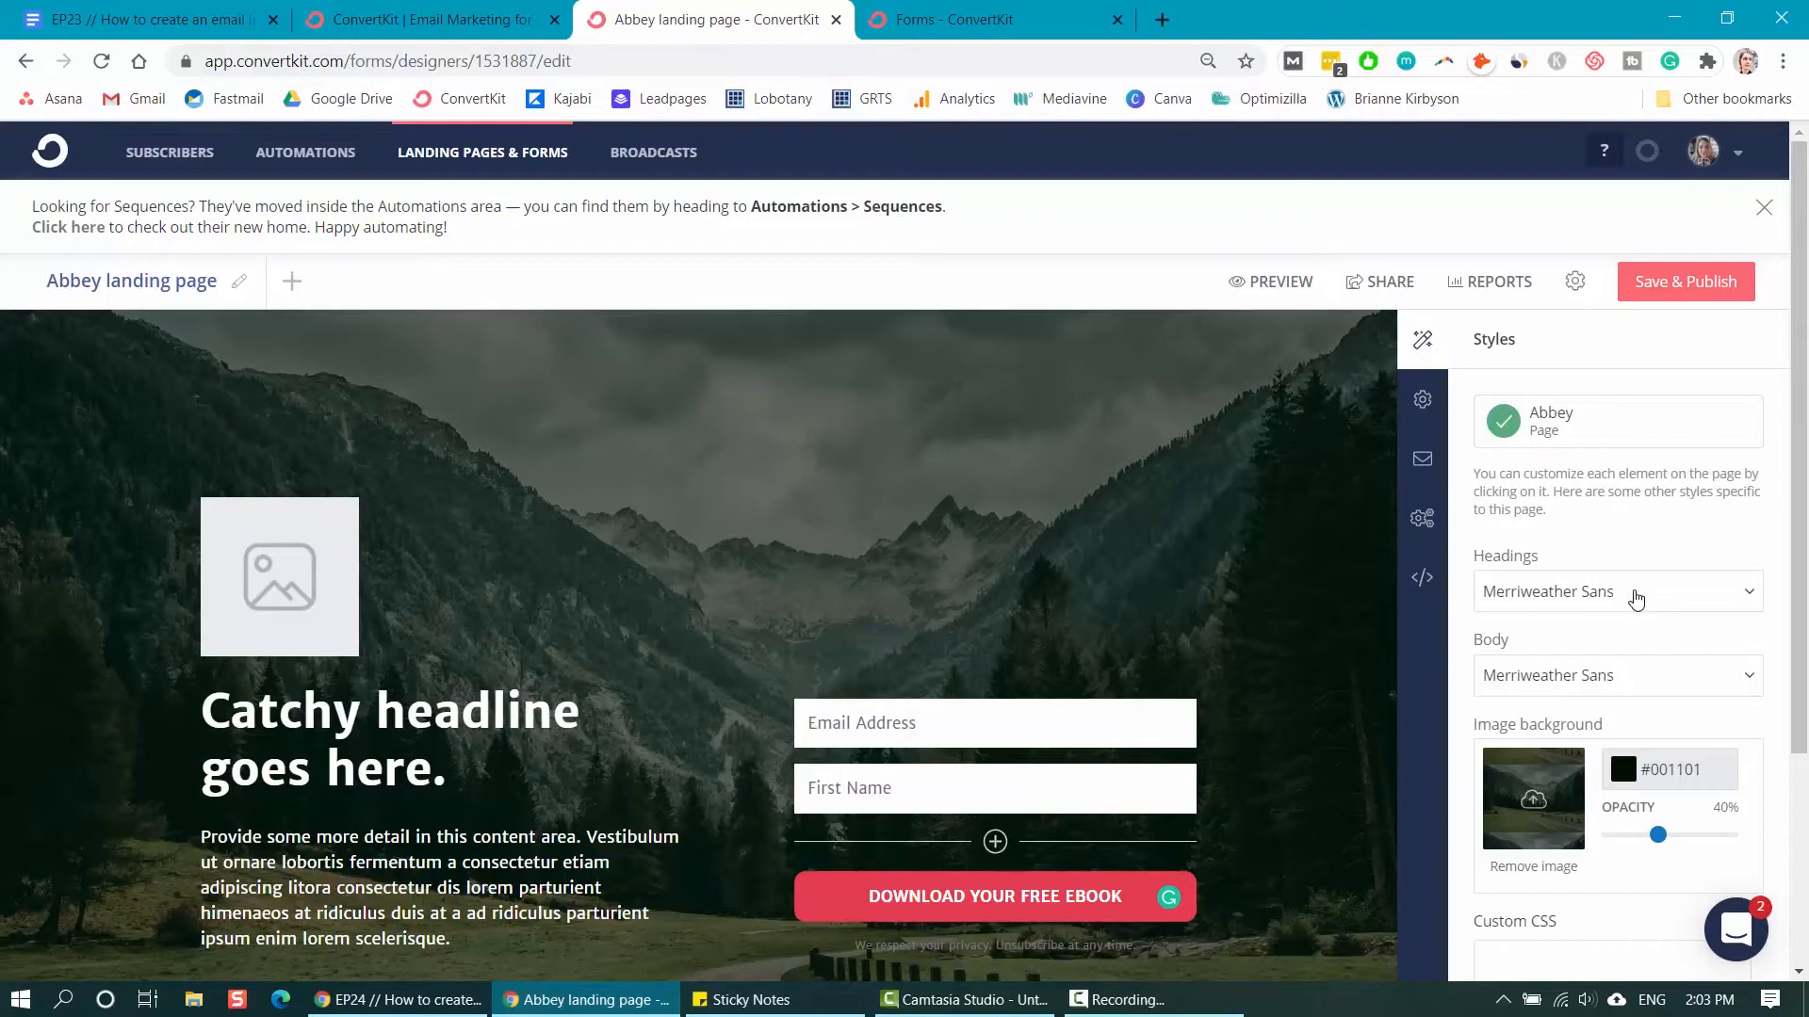
- Set the landing page to redirect visitors to an external page when they subscribe
scroll(1695, 638, down, 3)
scroll(1696, 638, up, 3)
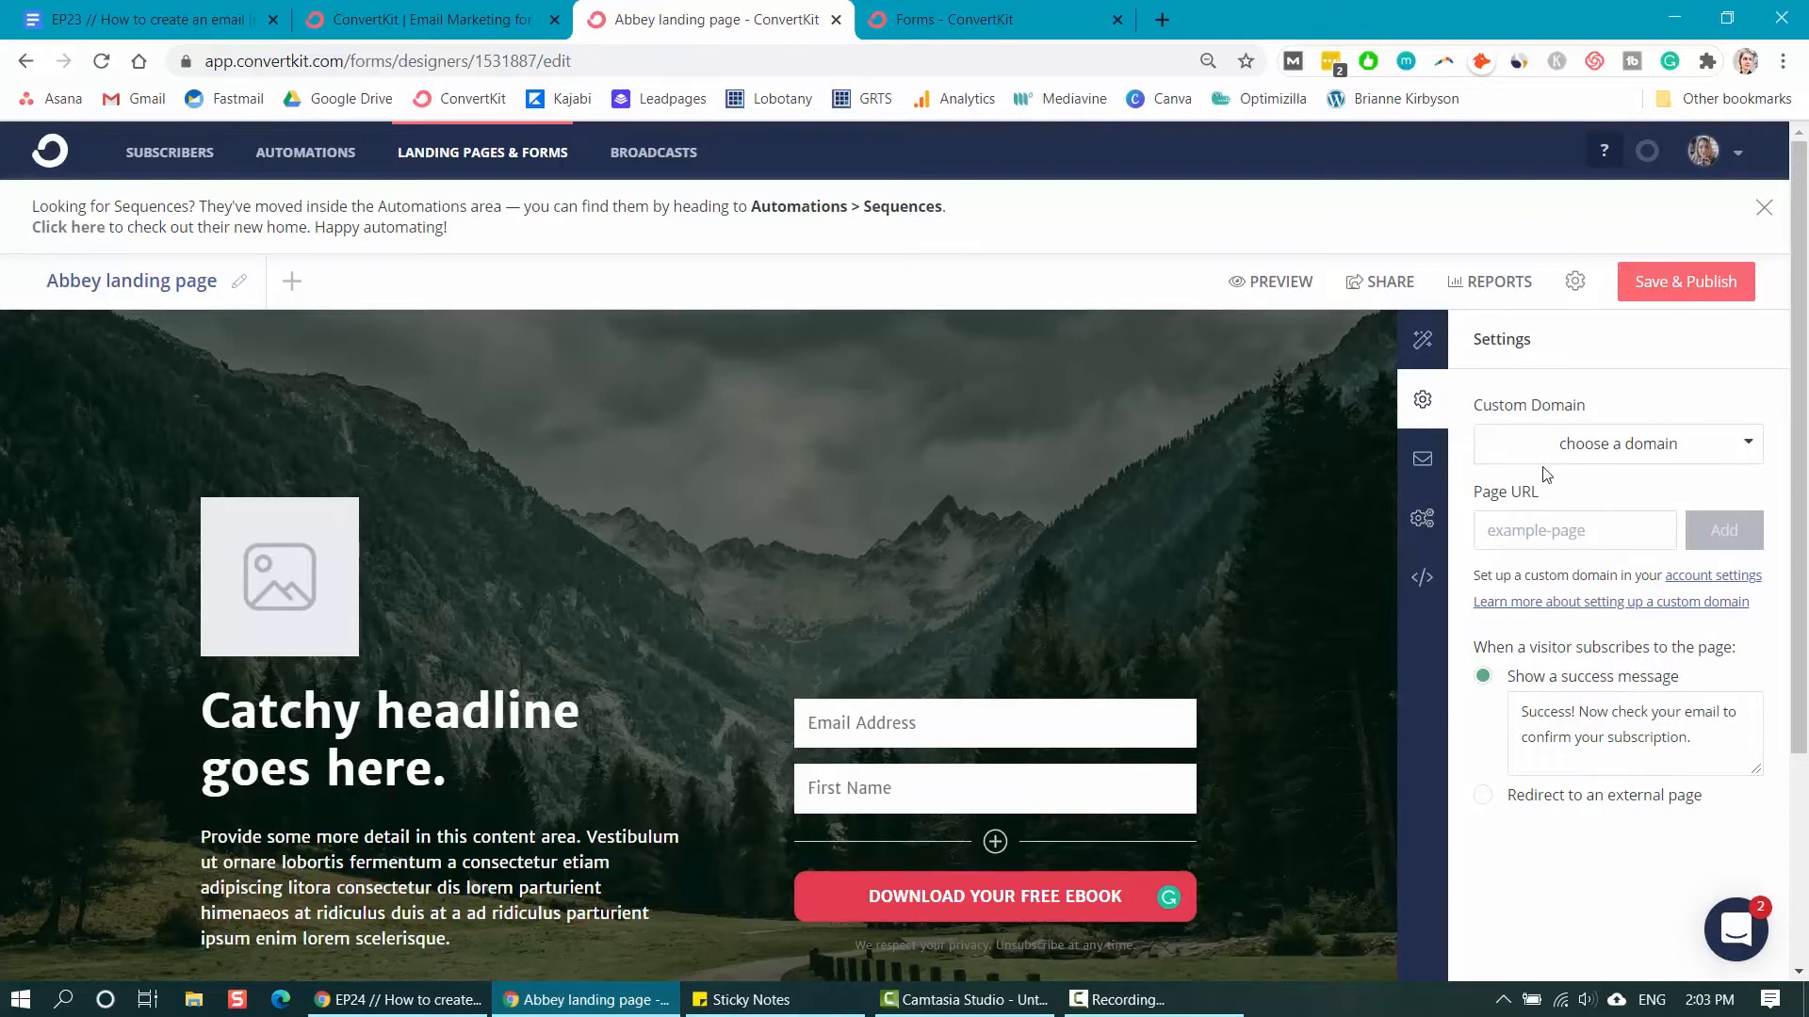
click(1482, 802)
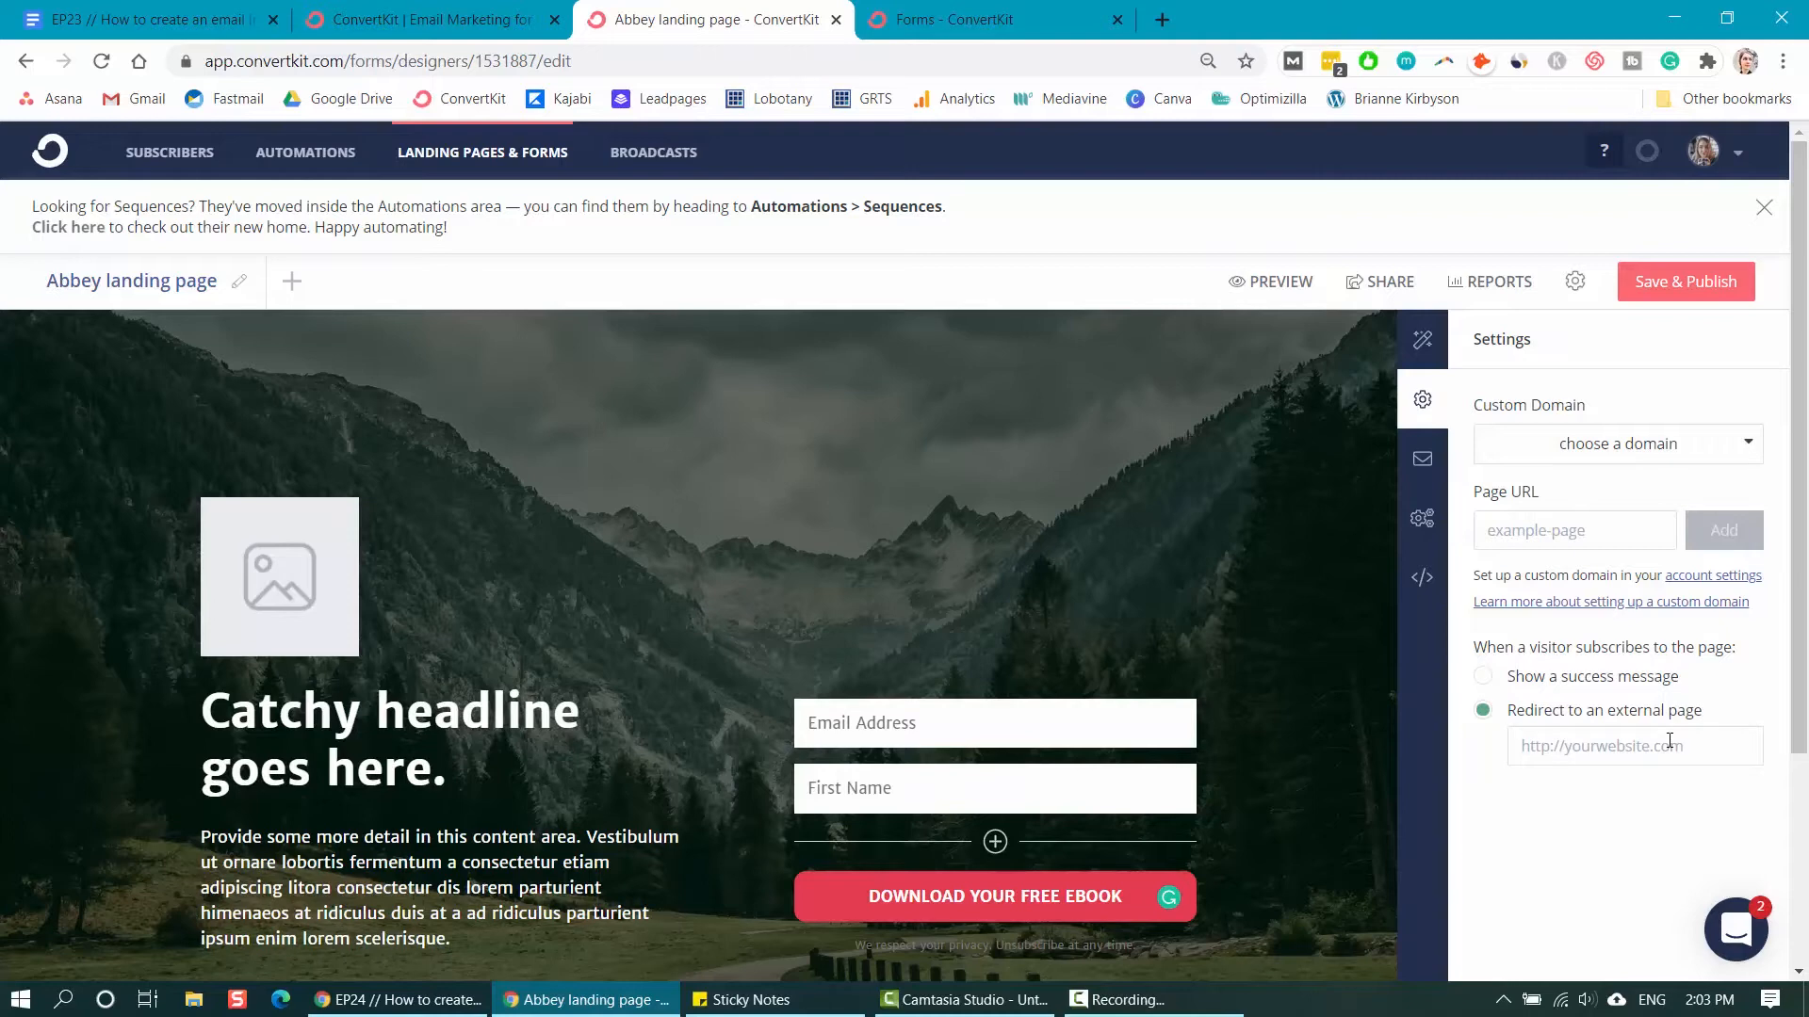
- Set the incentive email to offer a file download after confirmation, and open the landing page's sharing options
click(1424, 461)
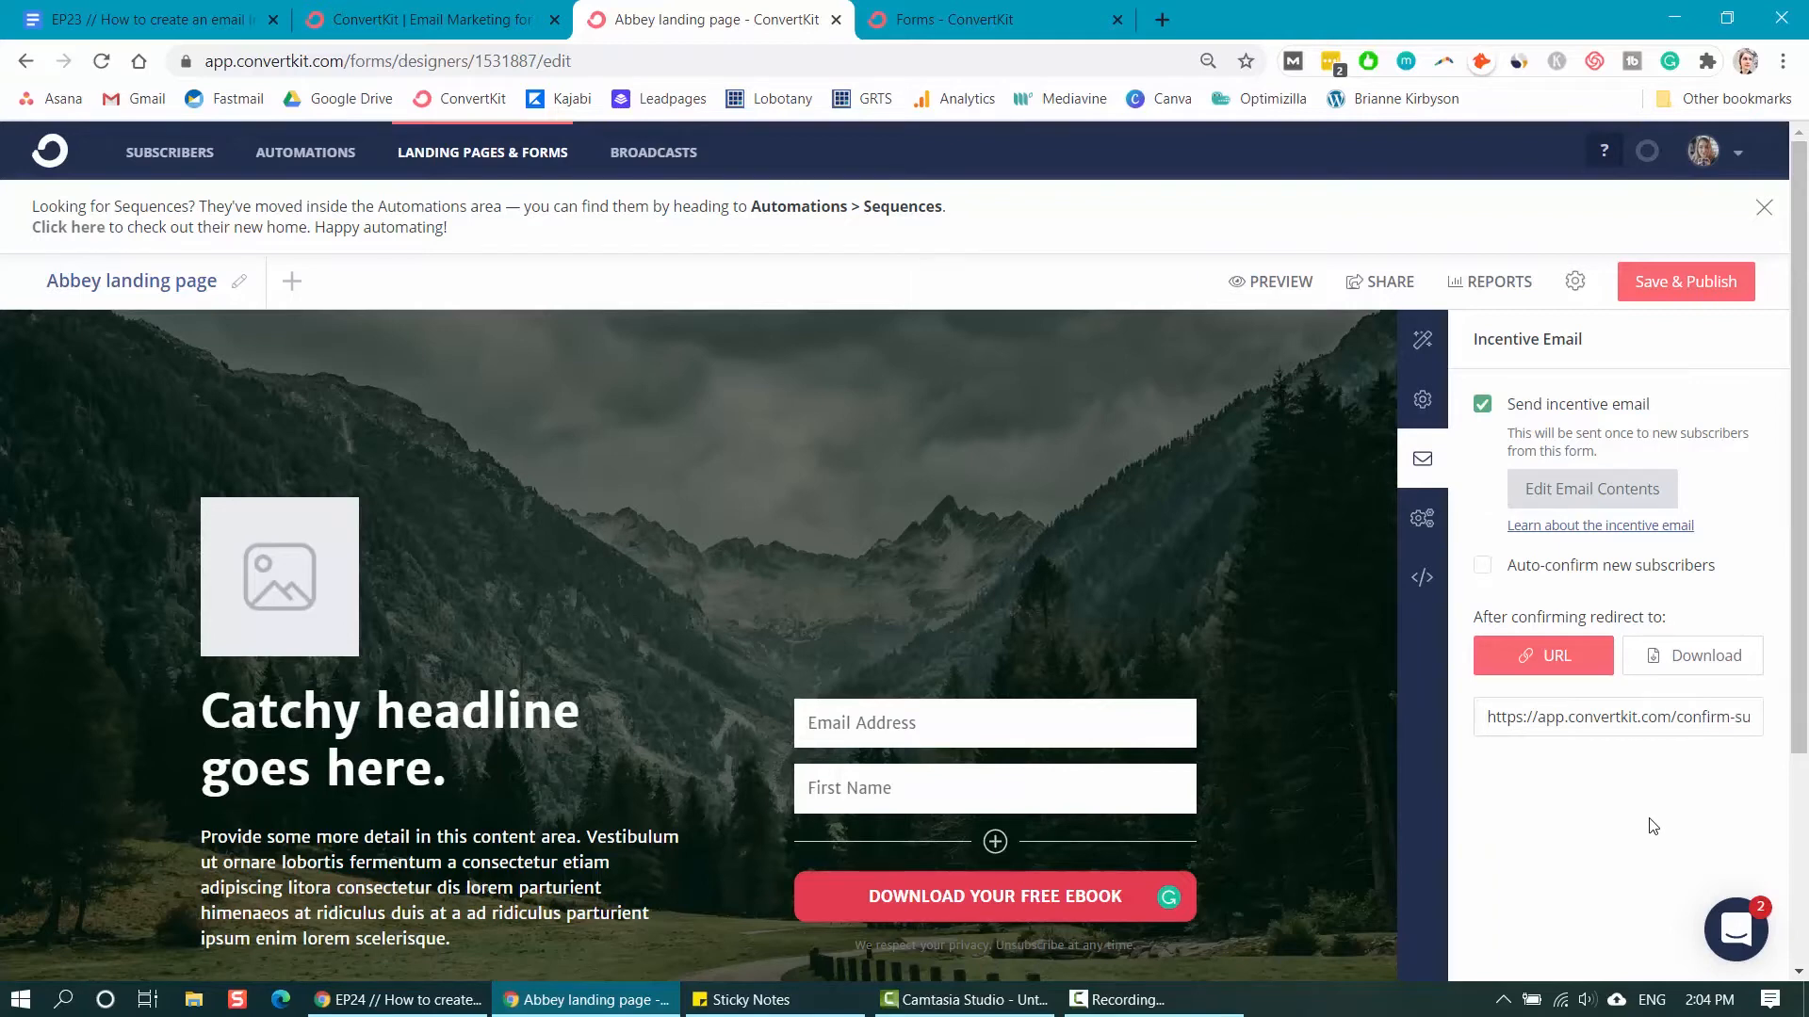
click(1704, 665)
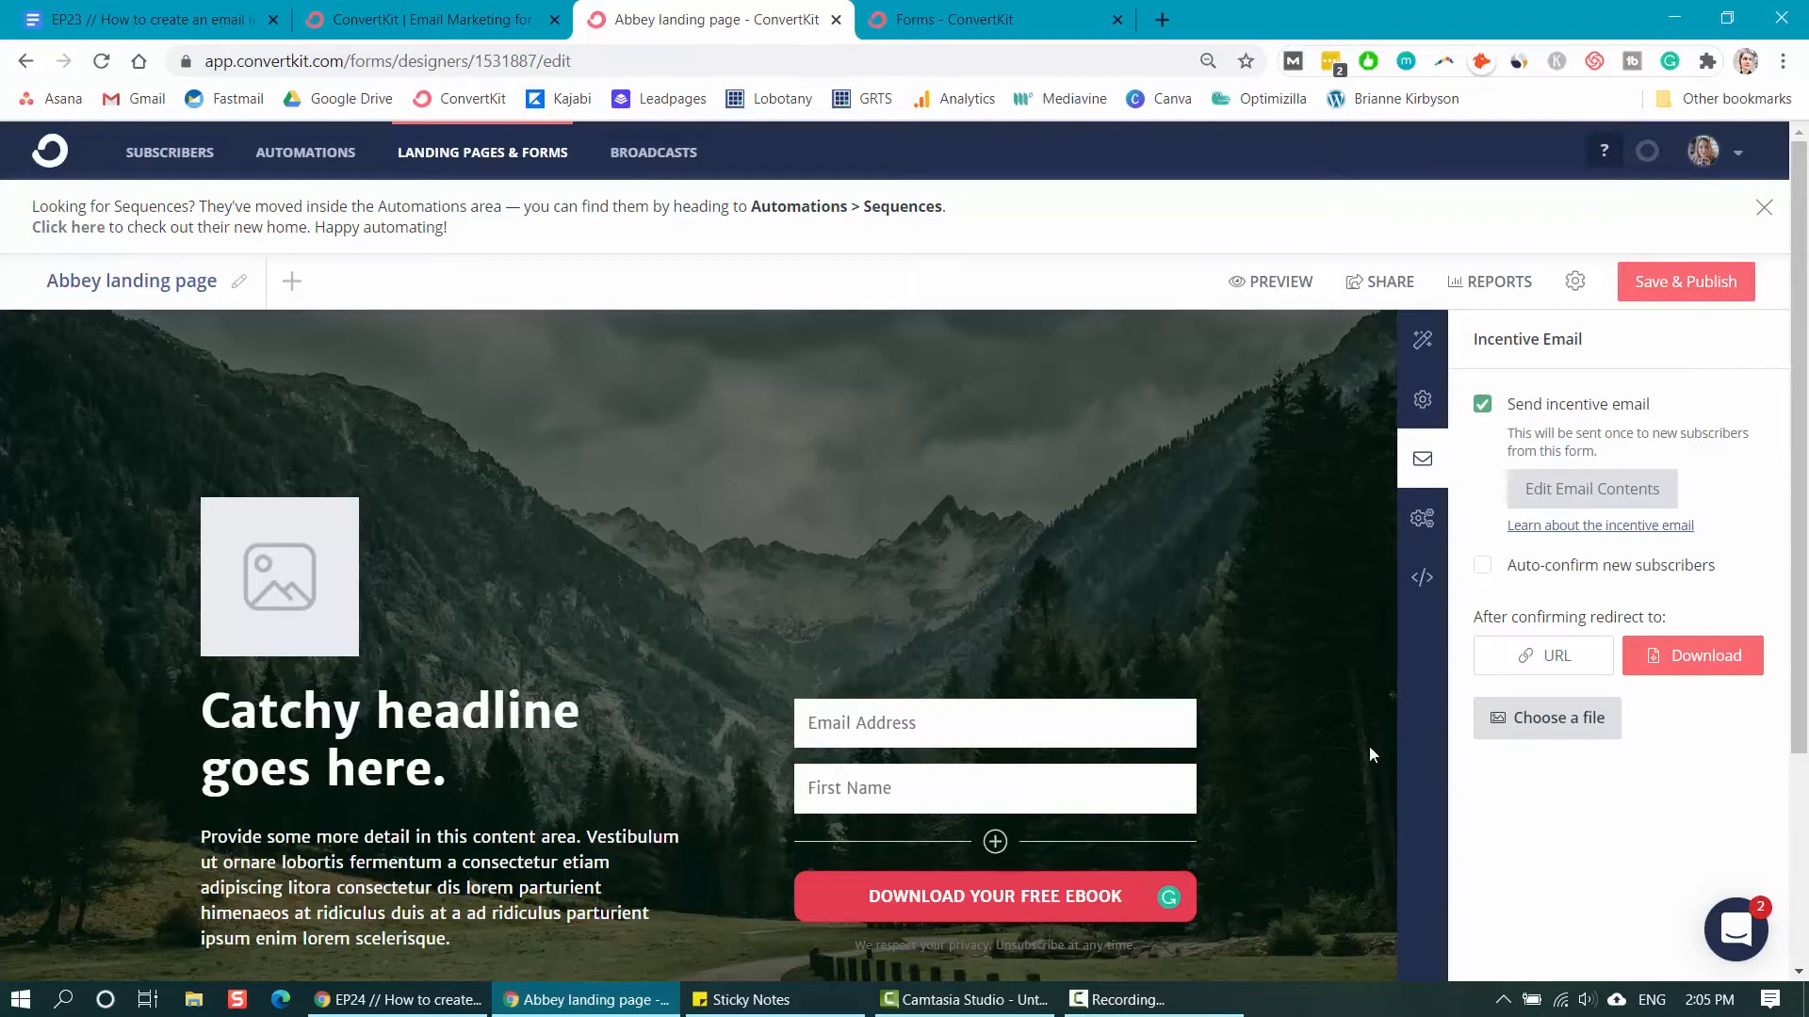
click(1381, 282)
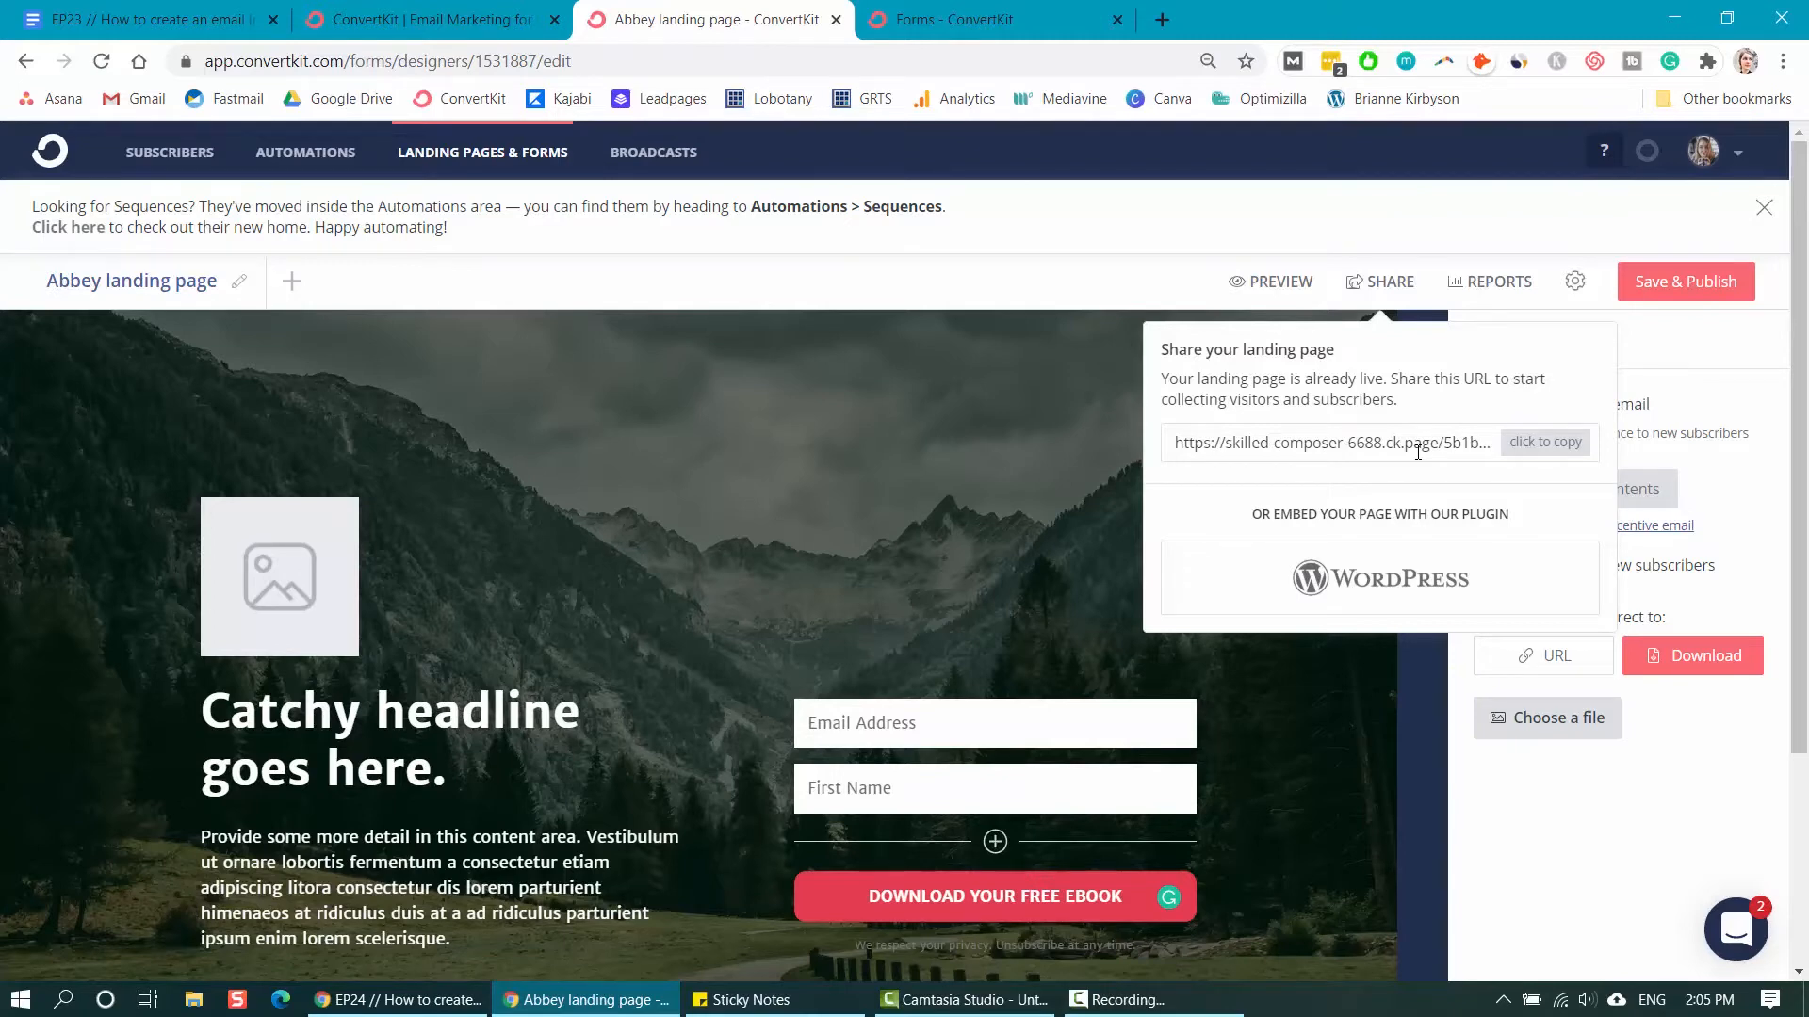
- Create a new inline form from the Pine template and open its embed options
key(ctrl+Tab)
click(1574, 502)
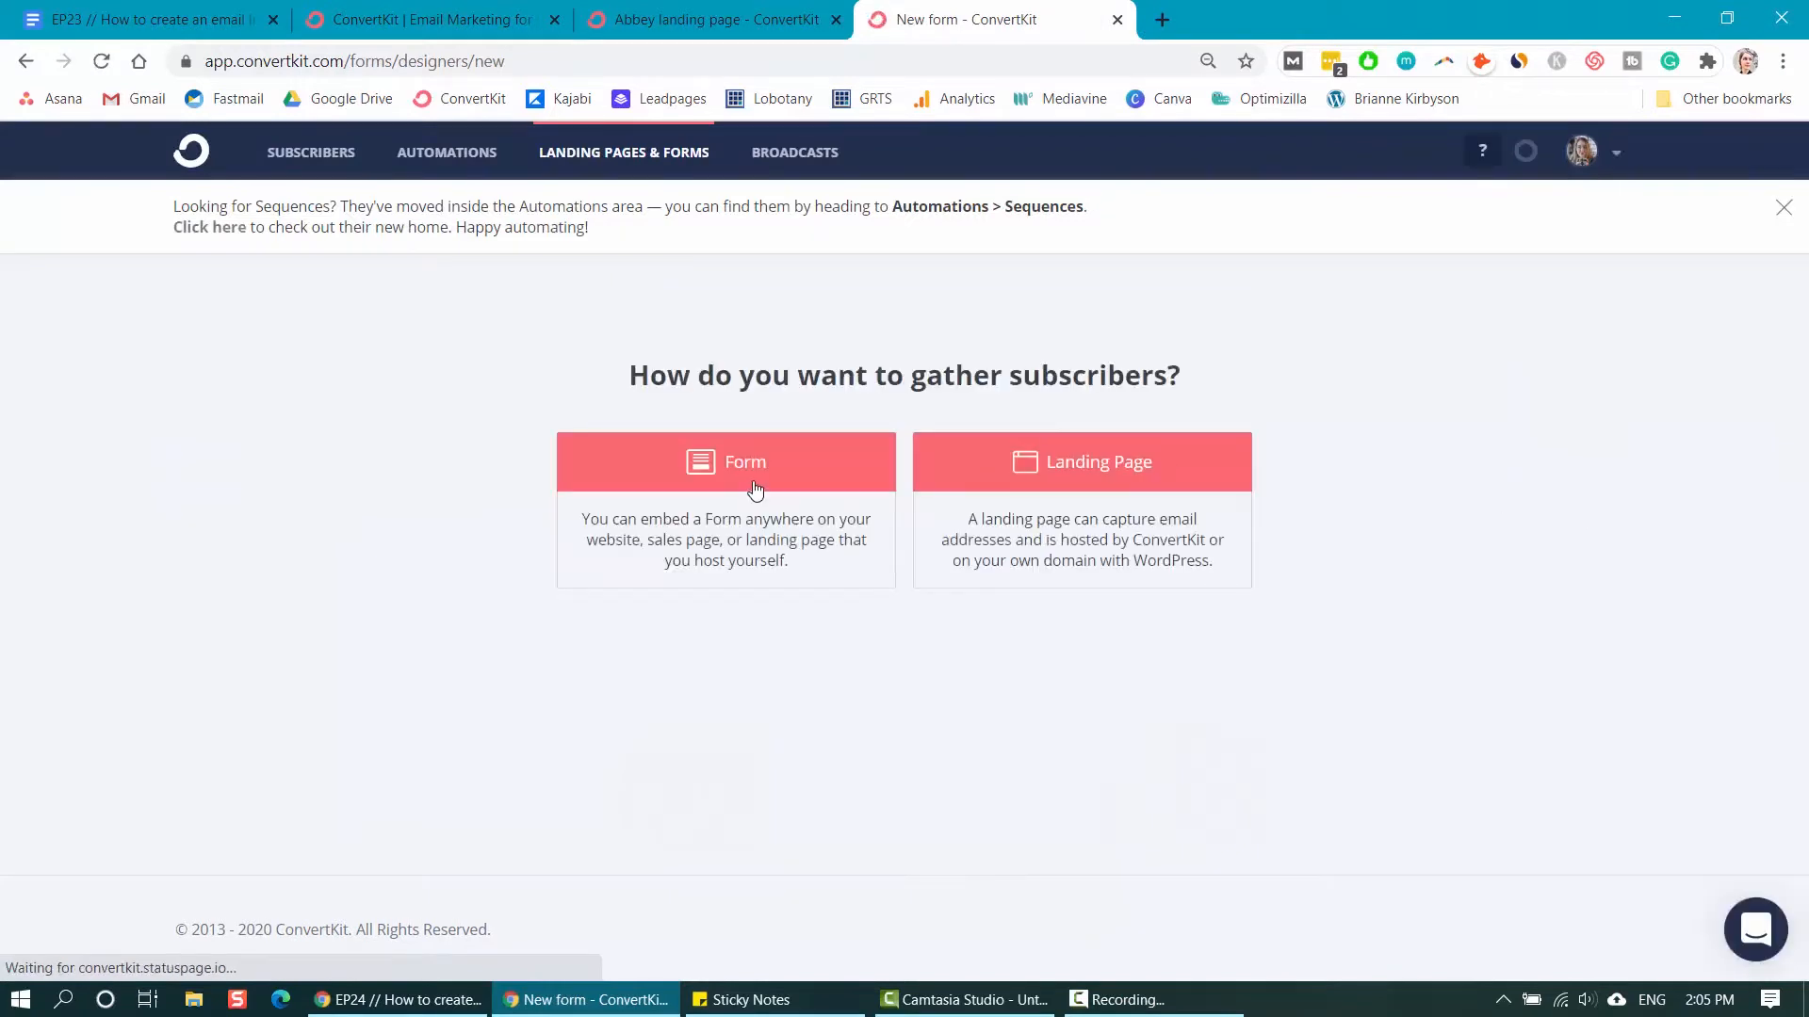
click(755, 489)
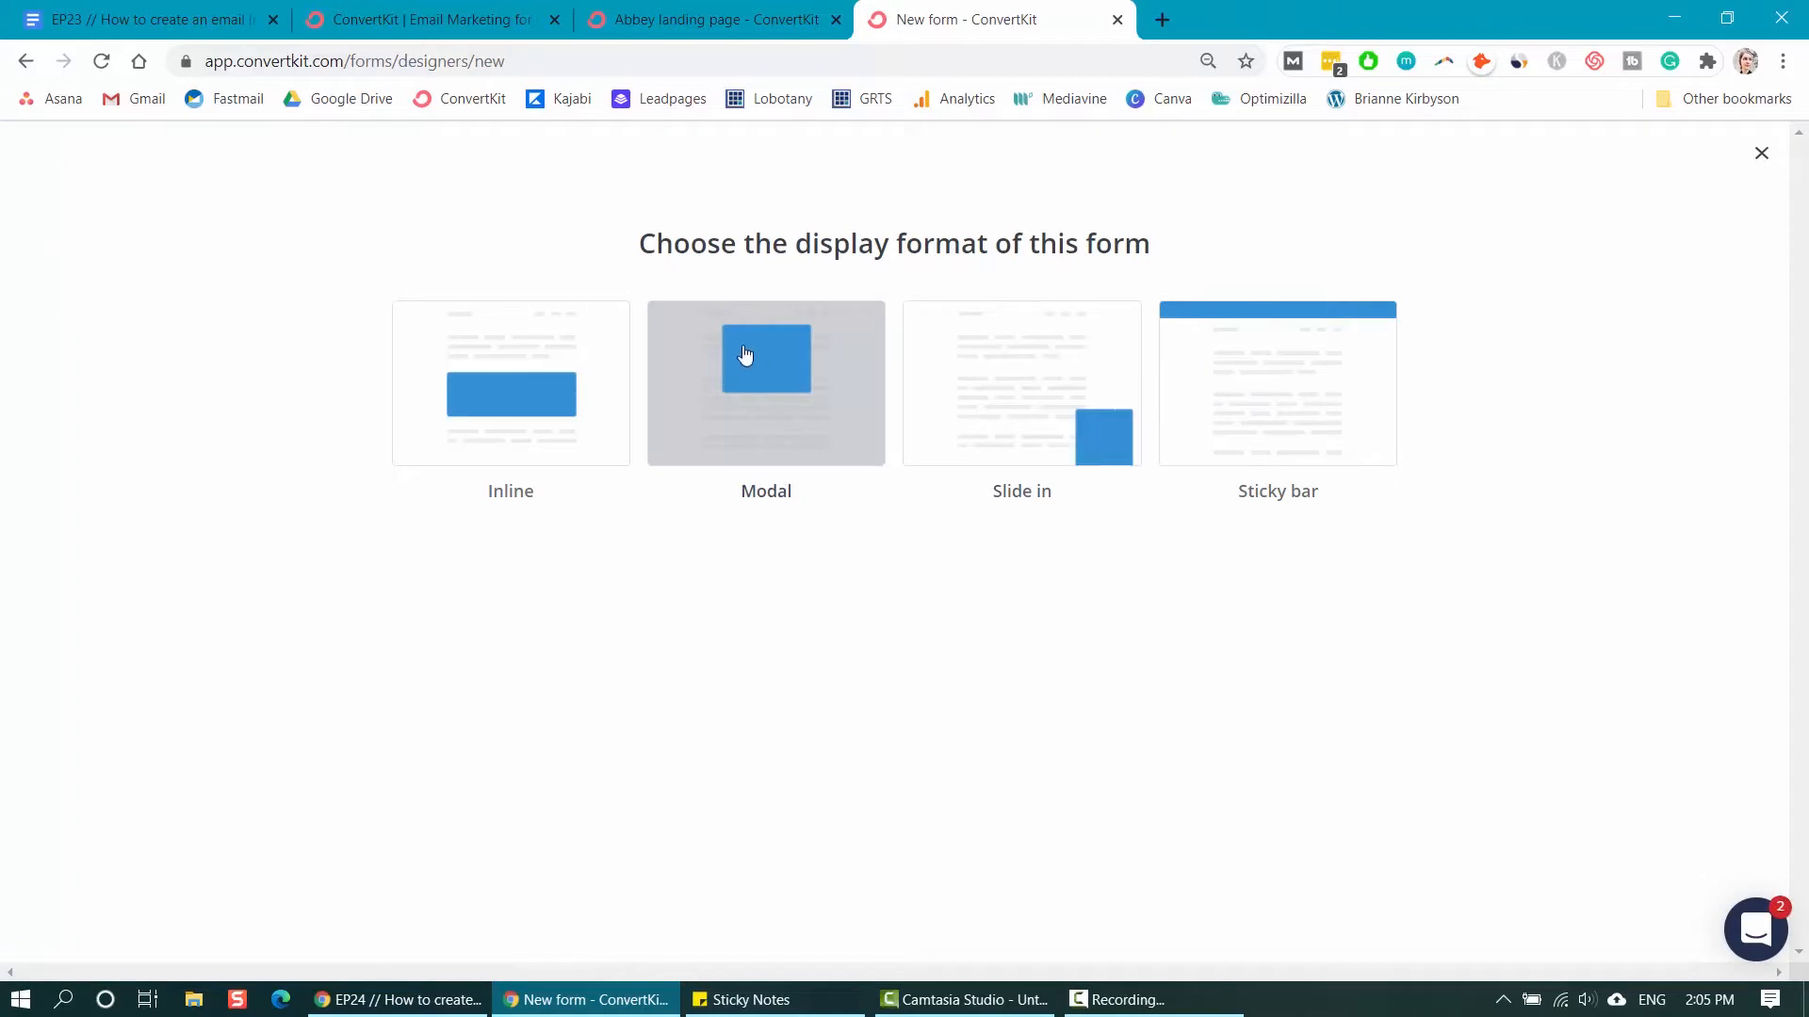
click(518, 423)
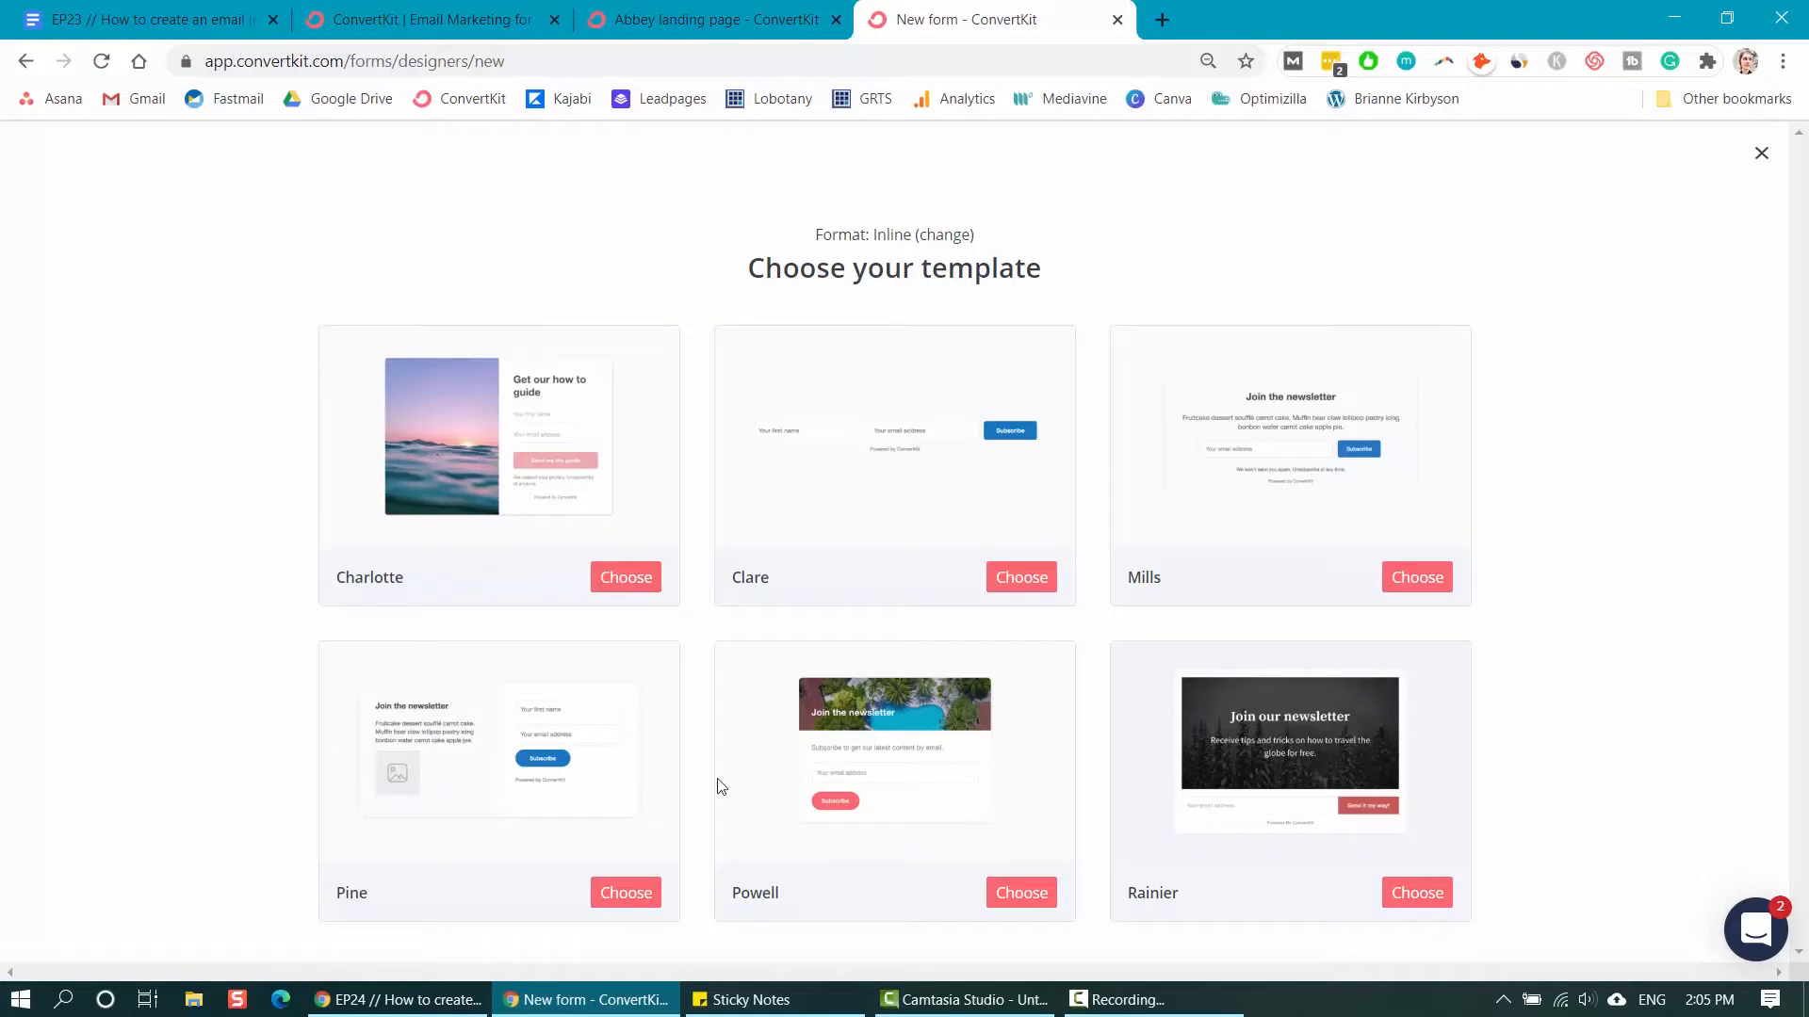
click(635, 904)
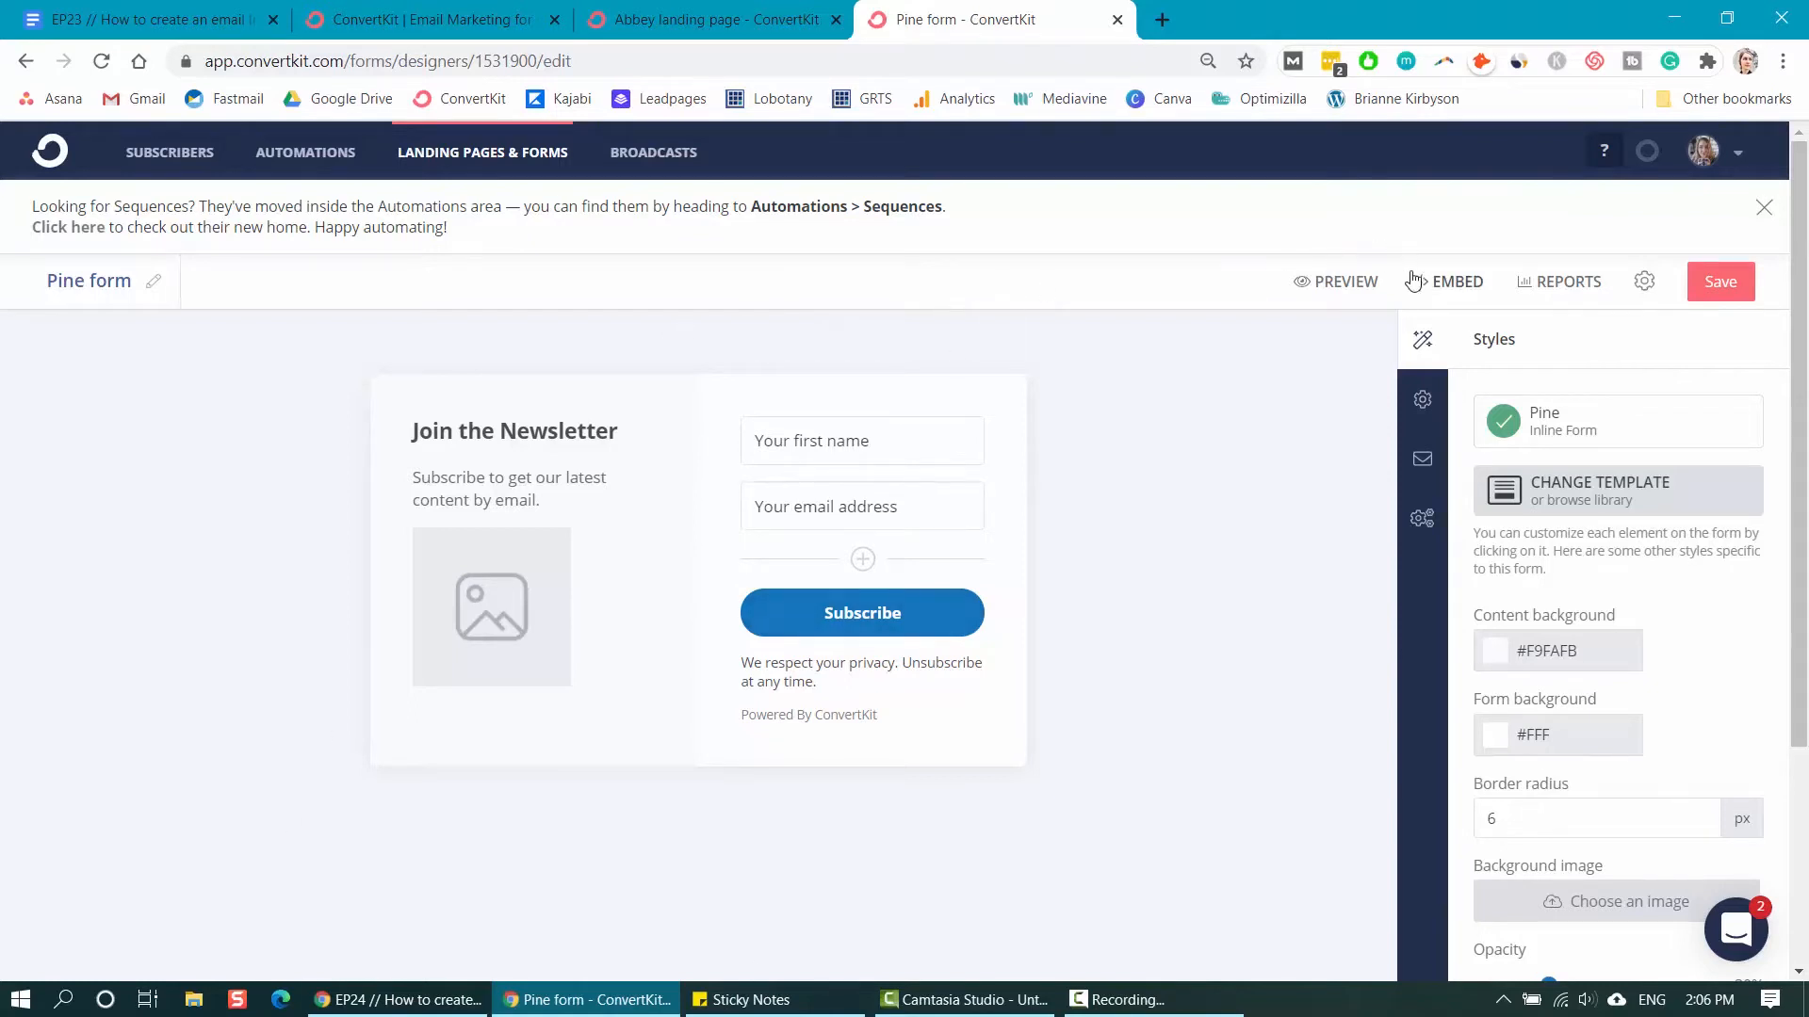
click(1458, 282)
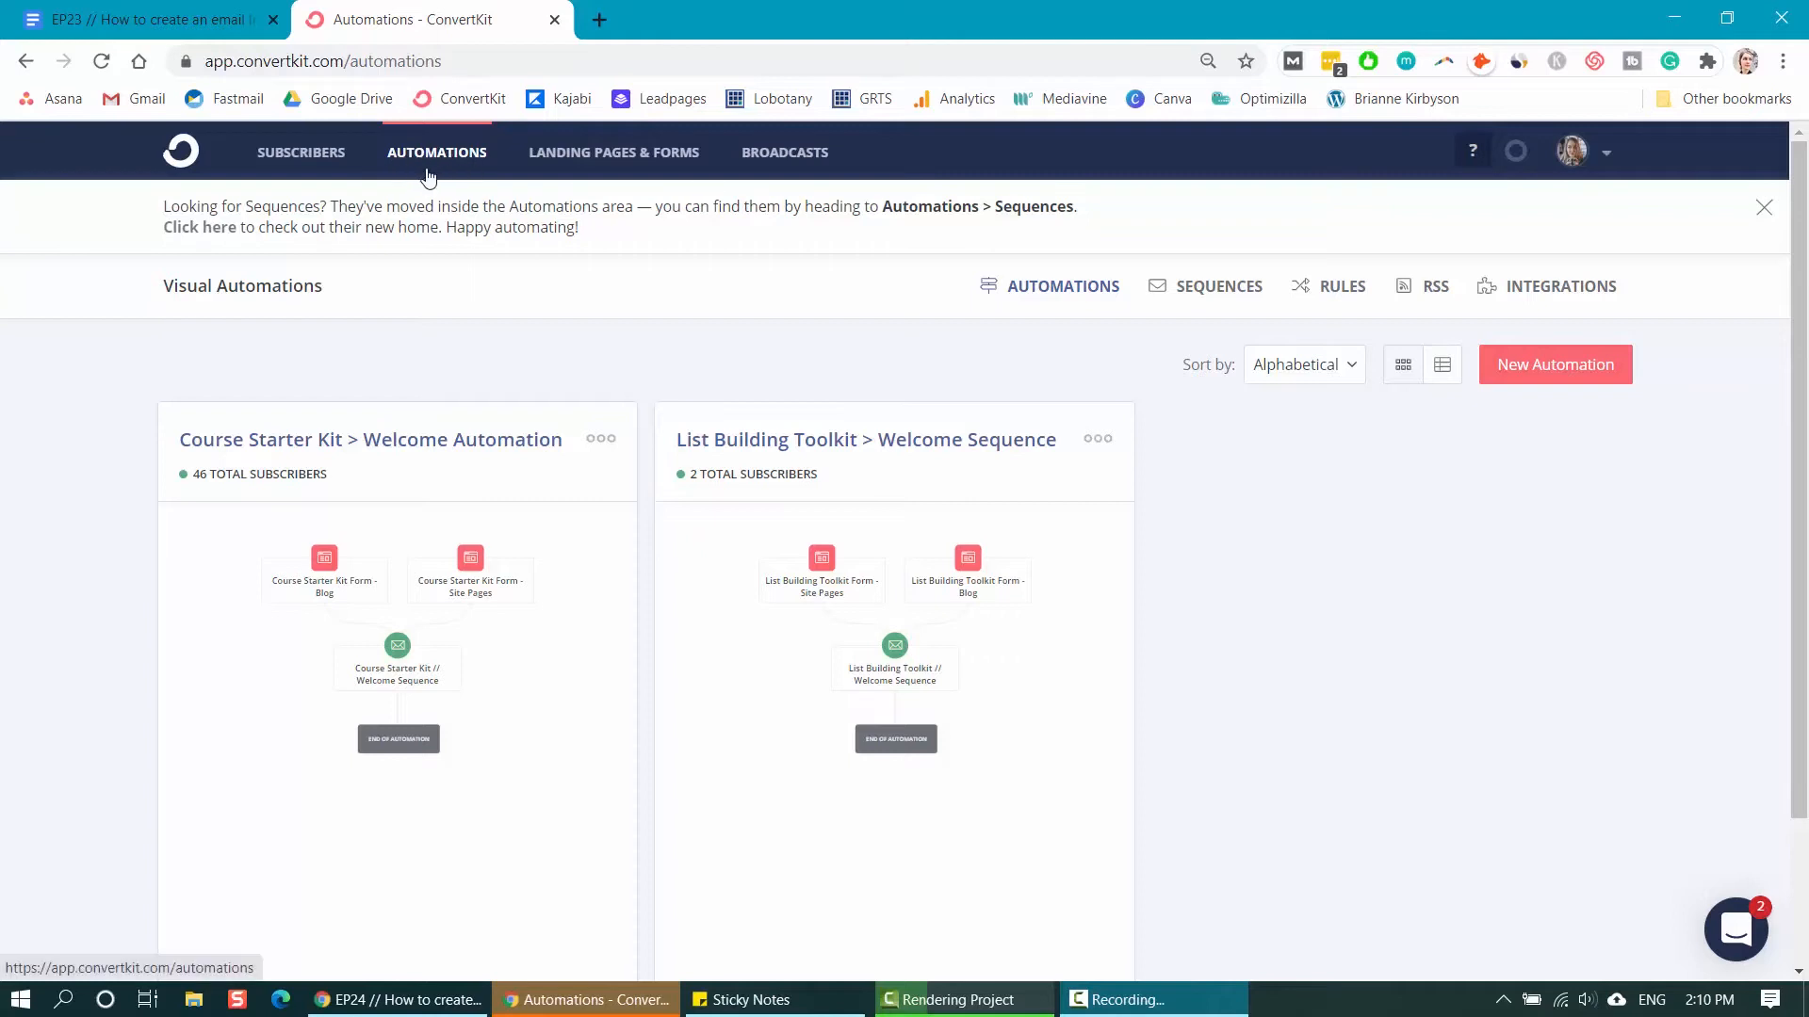
- Create a new visual automation triggered when a subscriber joins the Abbey landing page
click(1573, 385)
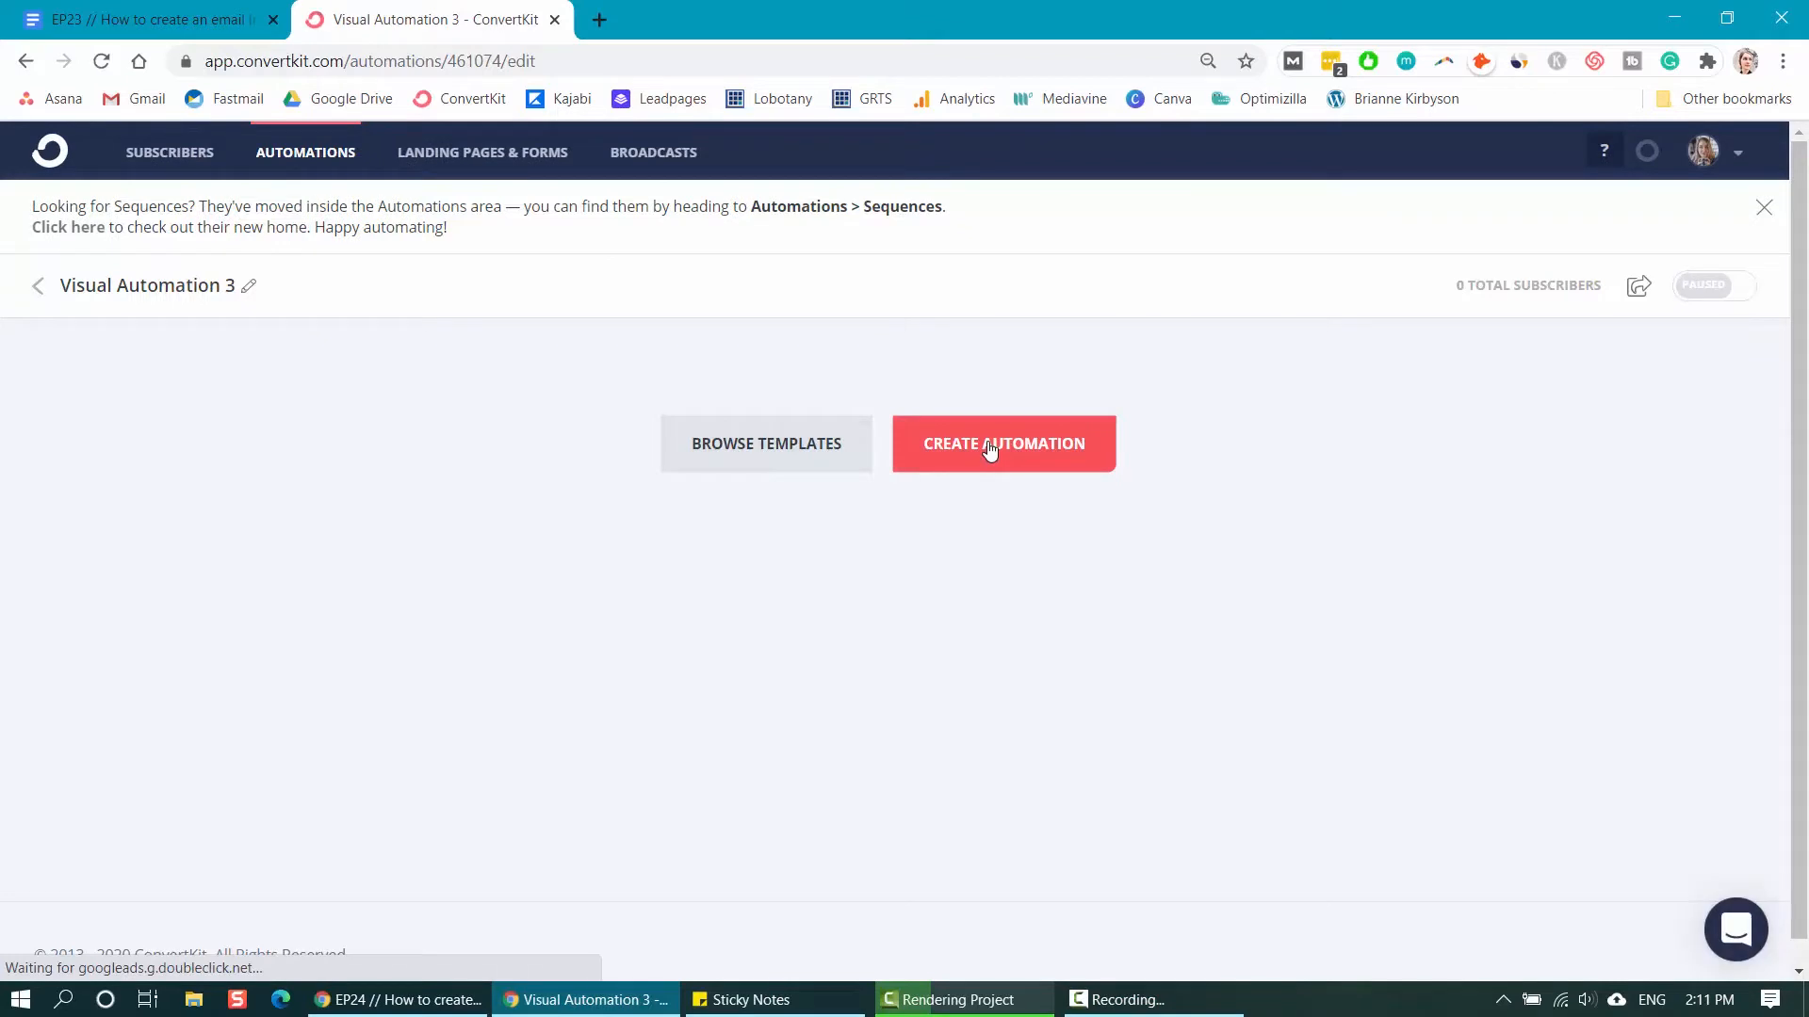
click(989, 450)
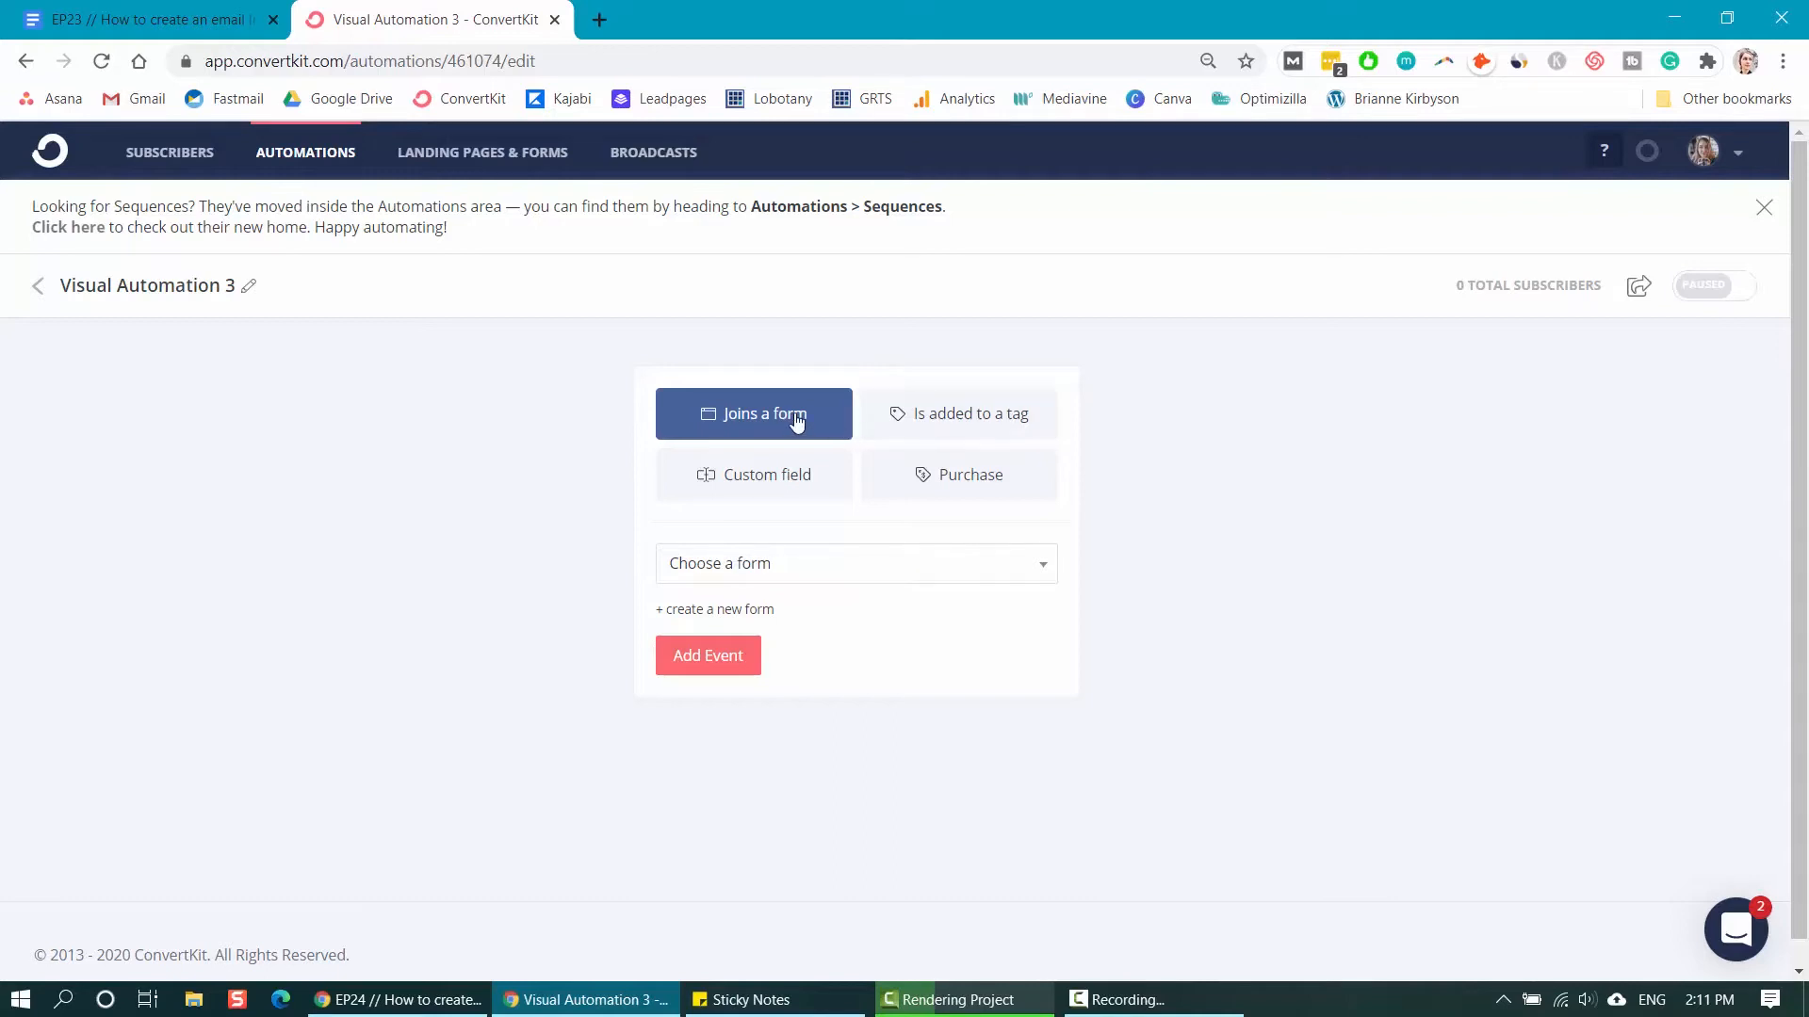
click(1006, 575)
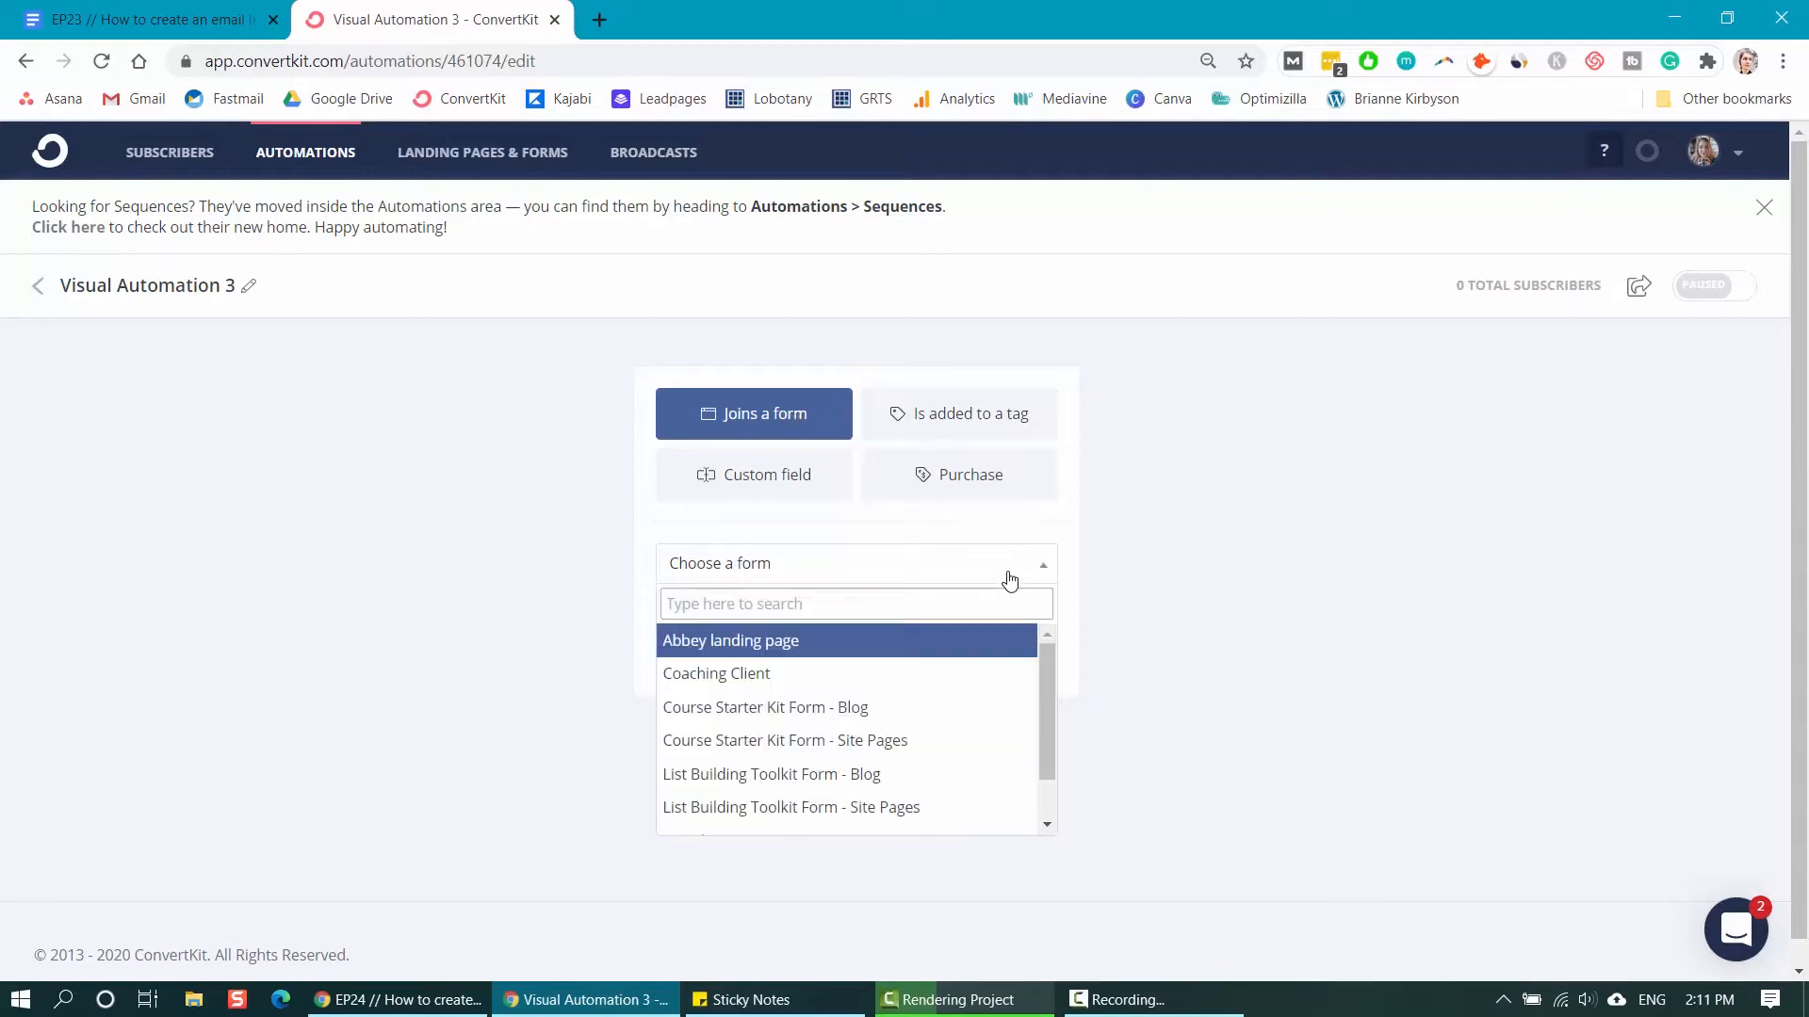
click(792, 646)
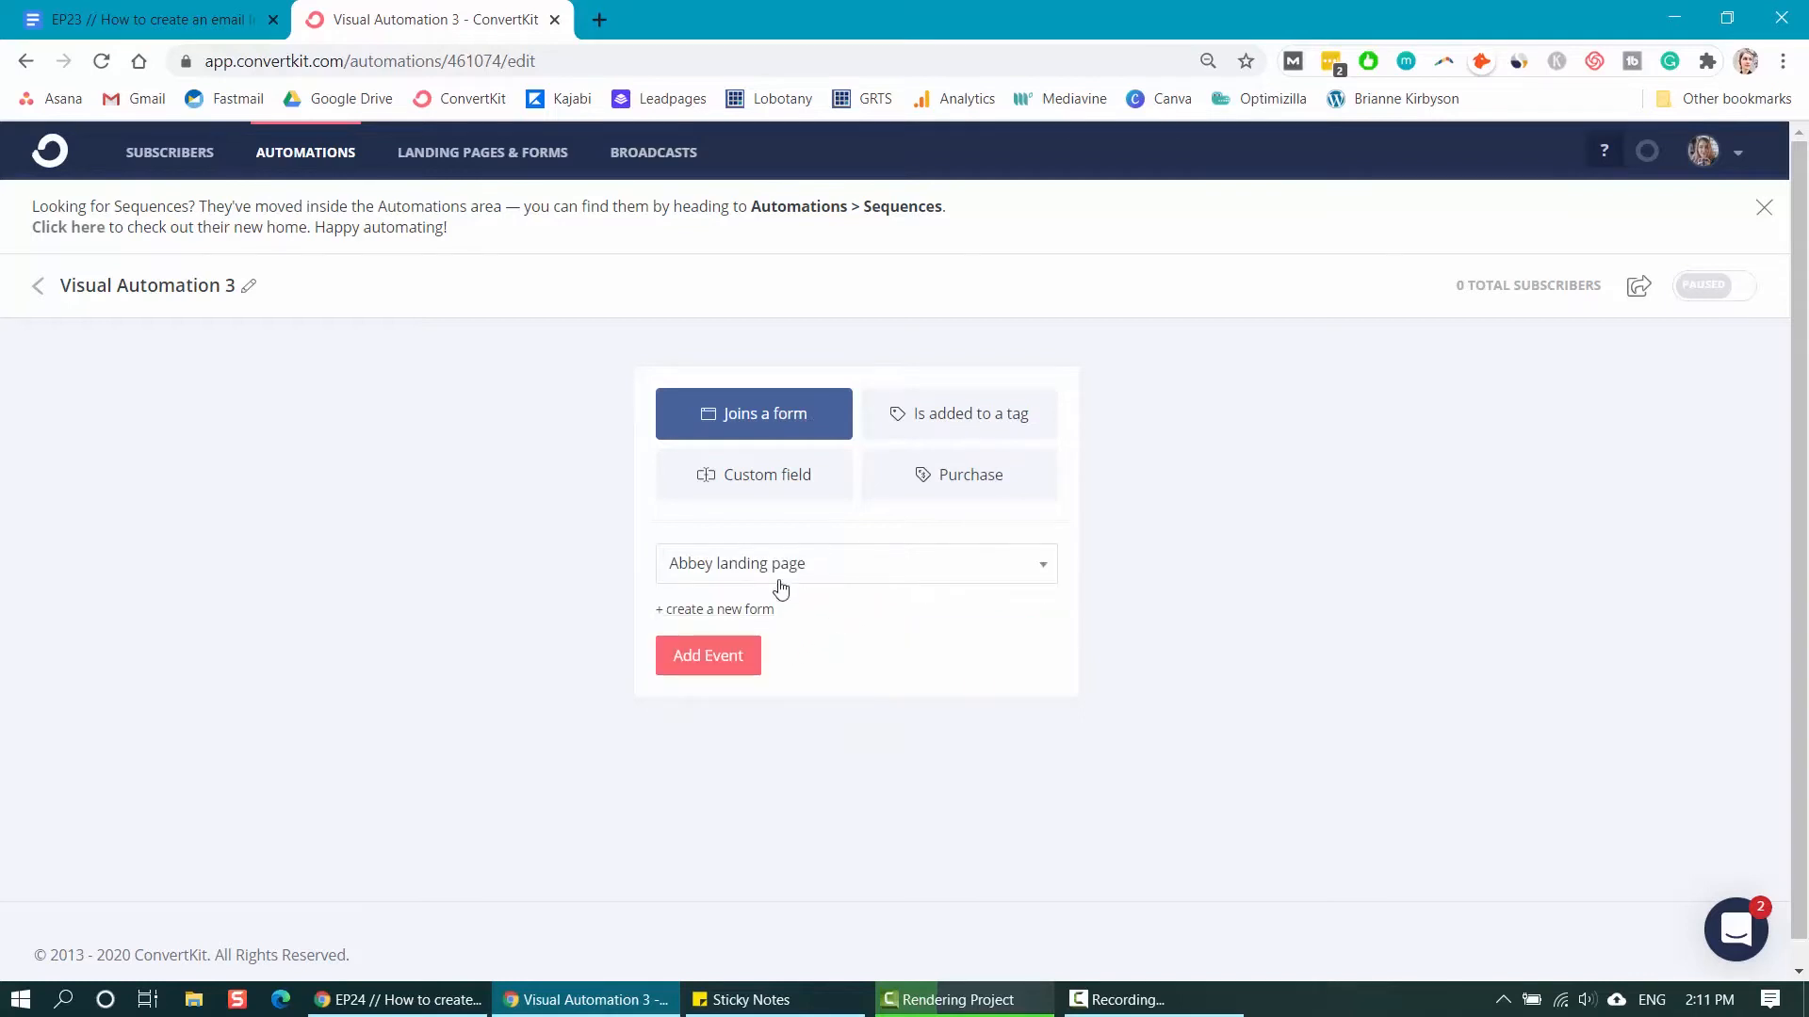
click(739, 671)
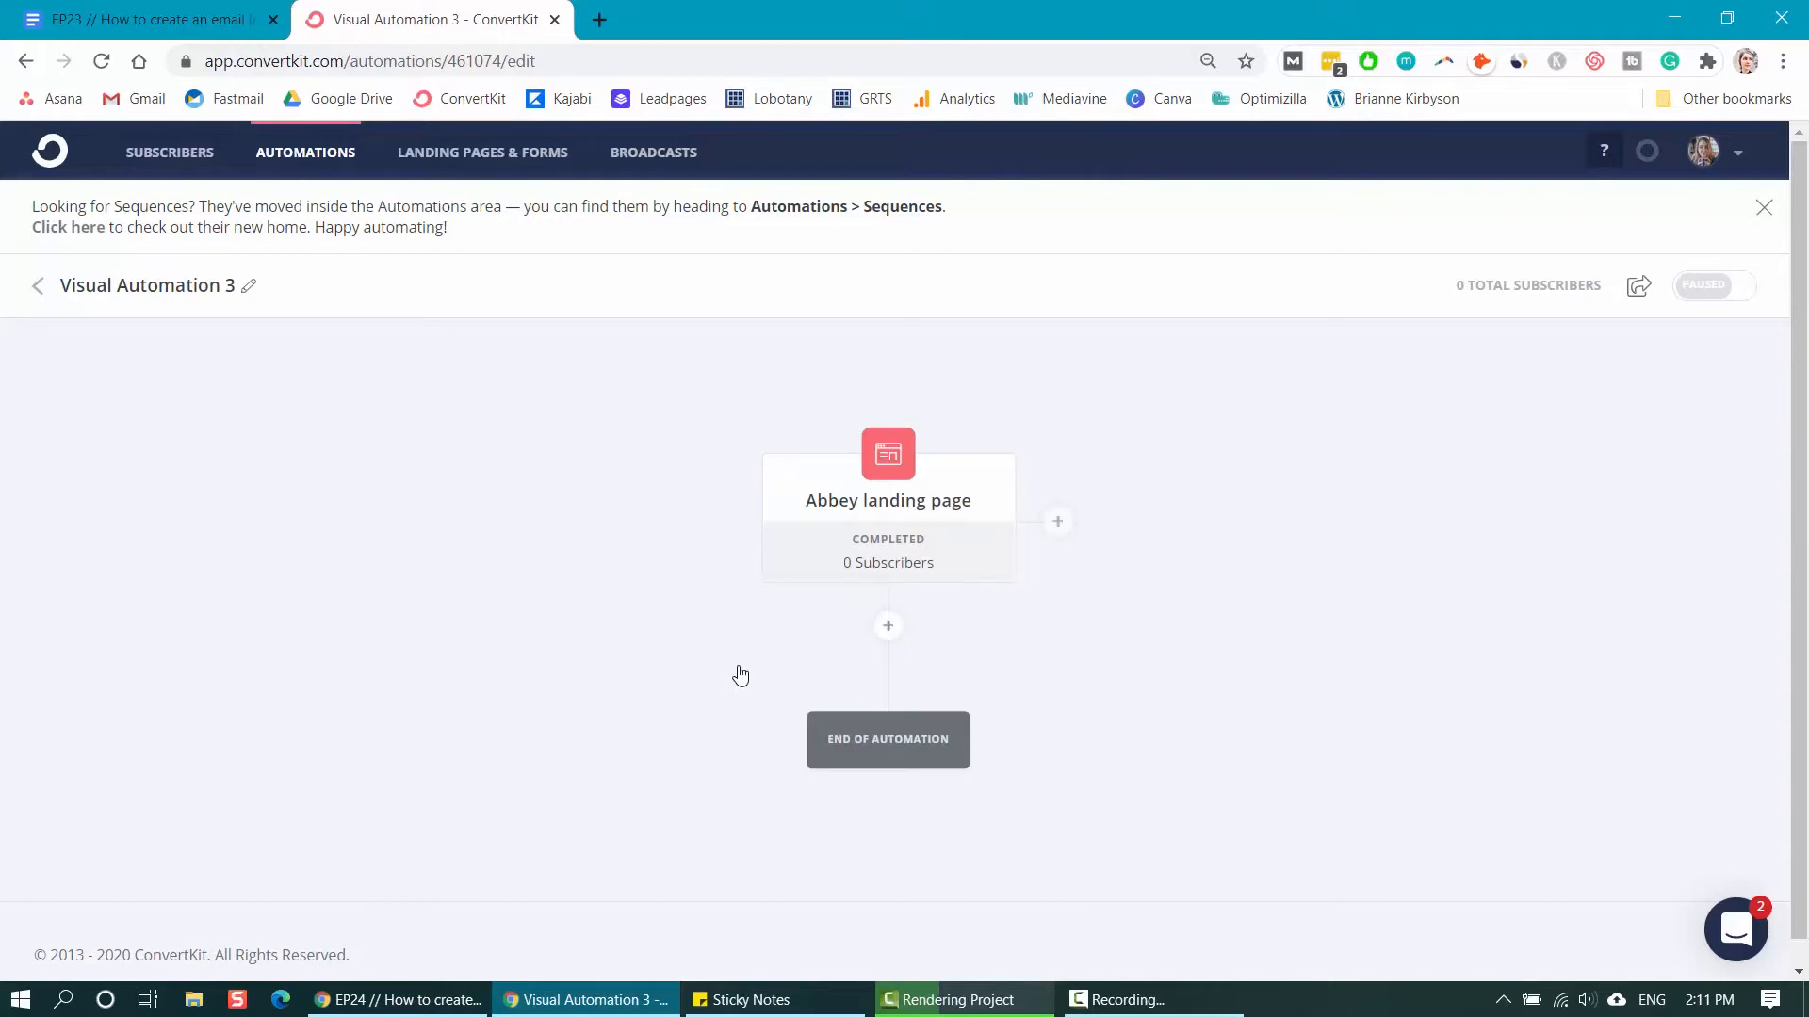
- Add an email sequence action after the Abbey landing page event, using Course Starter Kit // Welcome Sequence
mouse_move(886, 495)
click(887, 626)
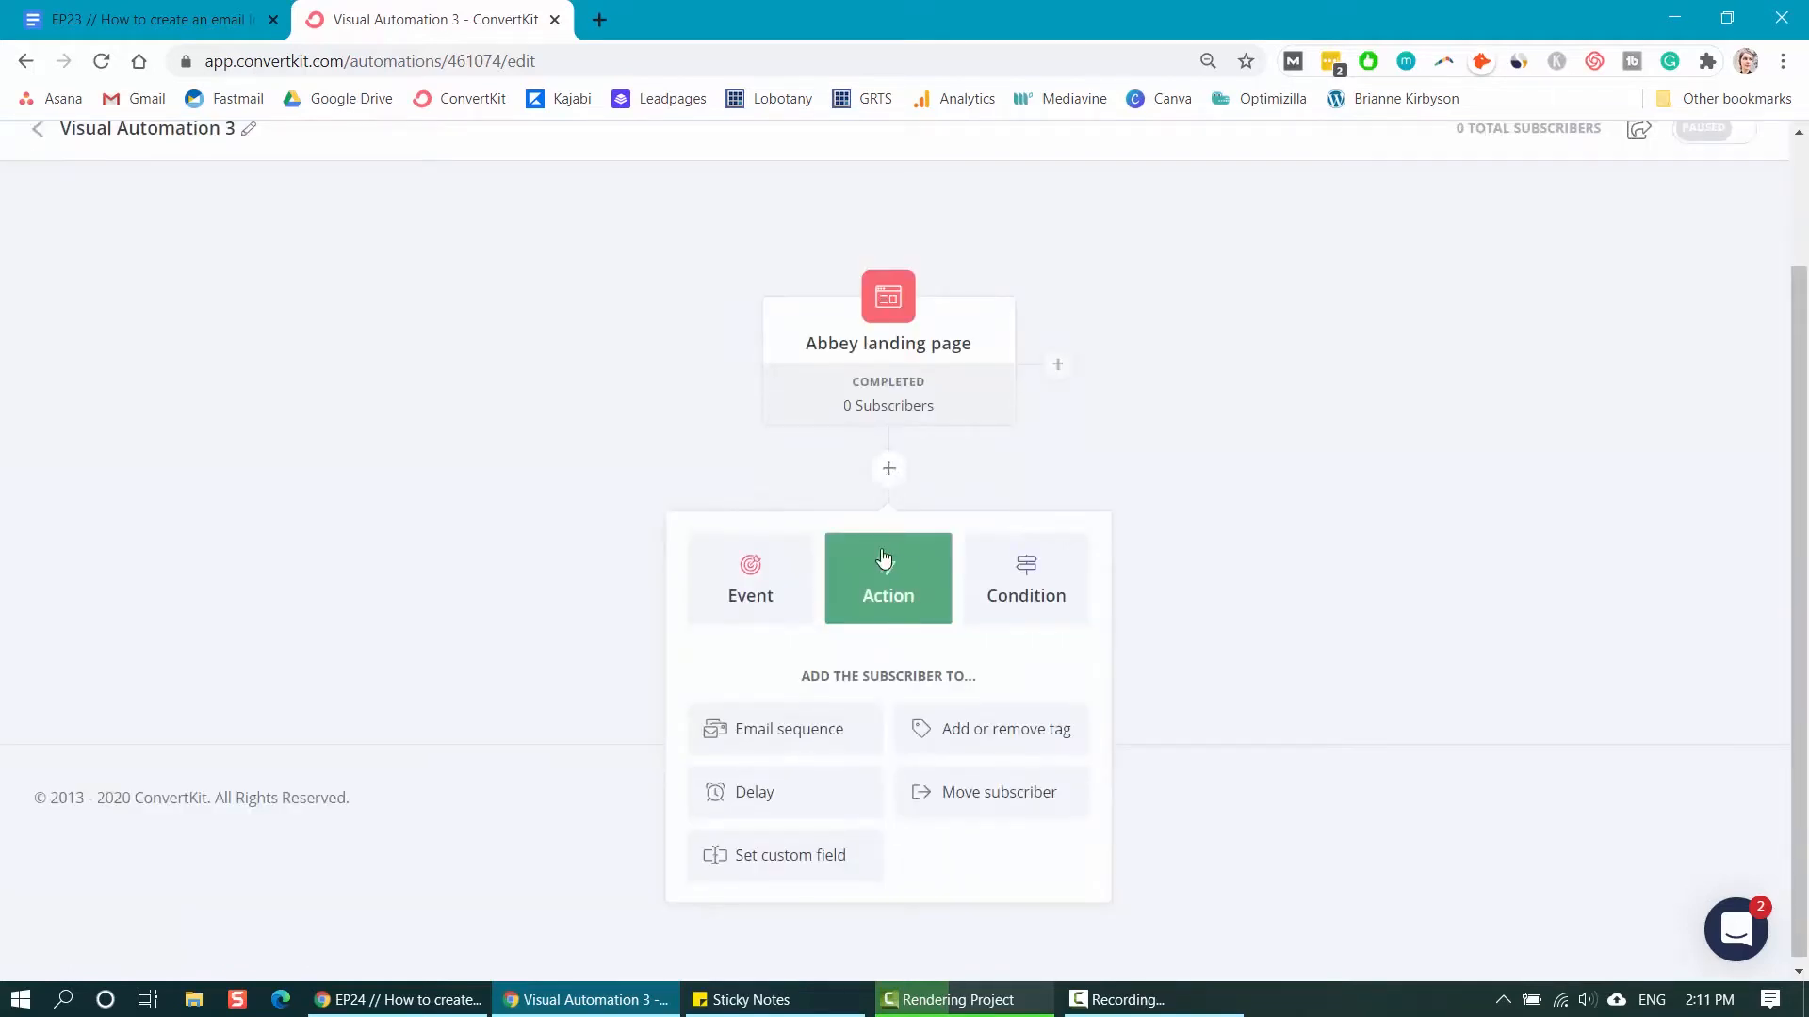
click(806, 735)
click(1076, 797)
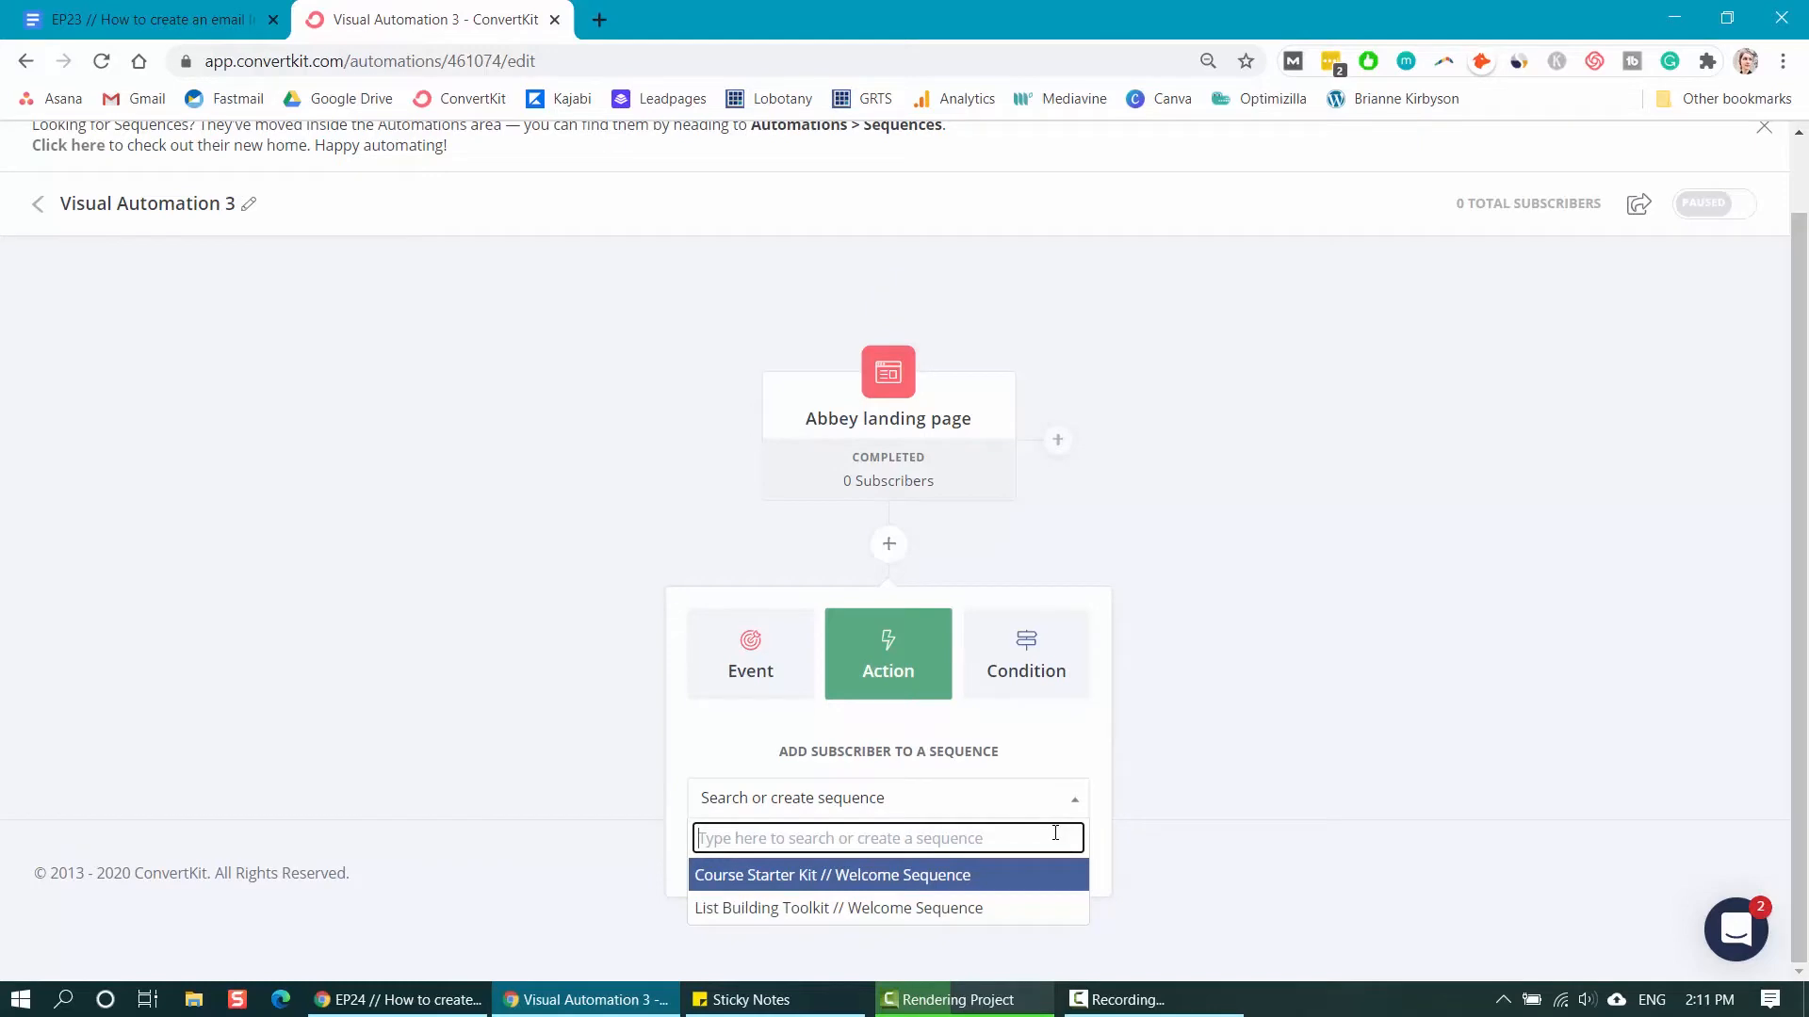
click(954, 886)
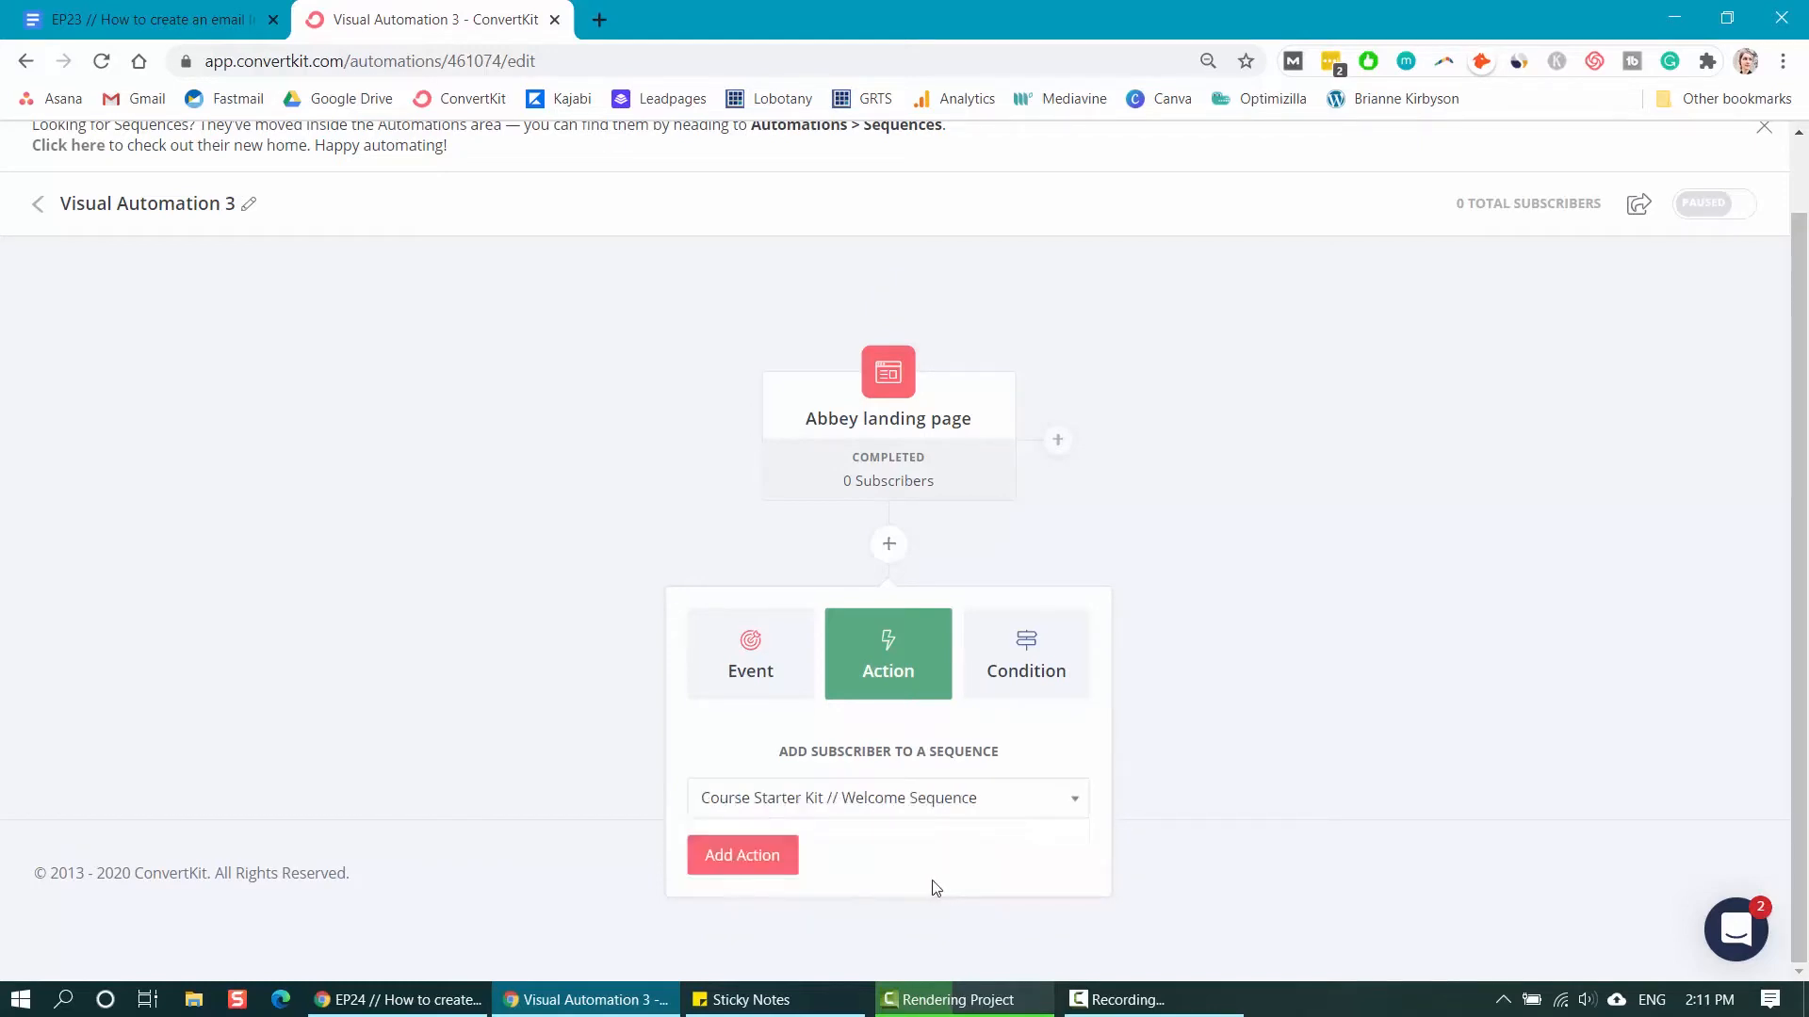
click(742, 856)
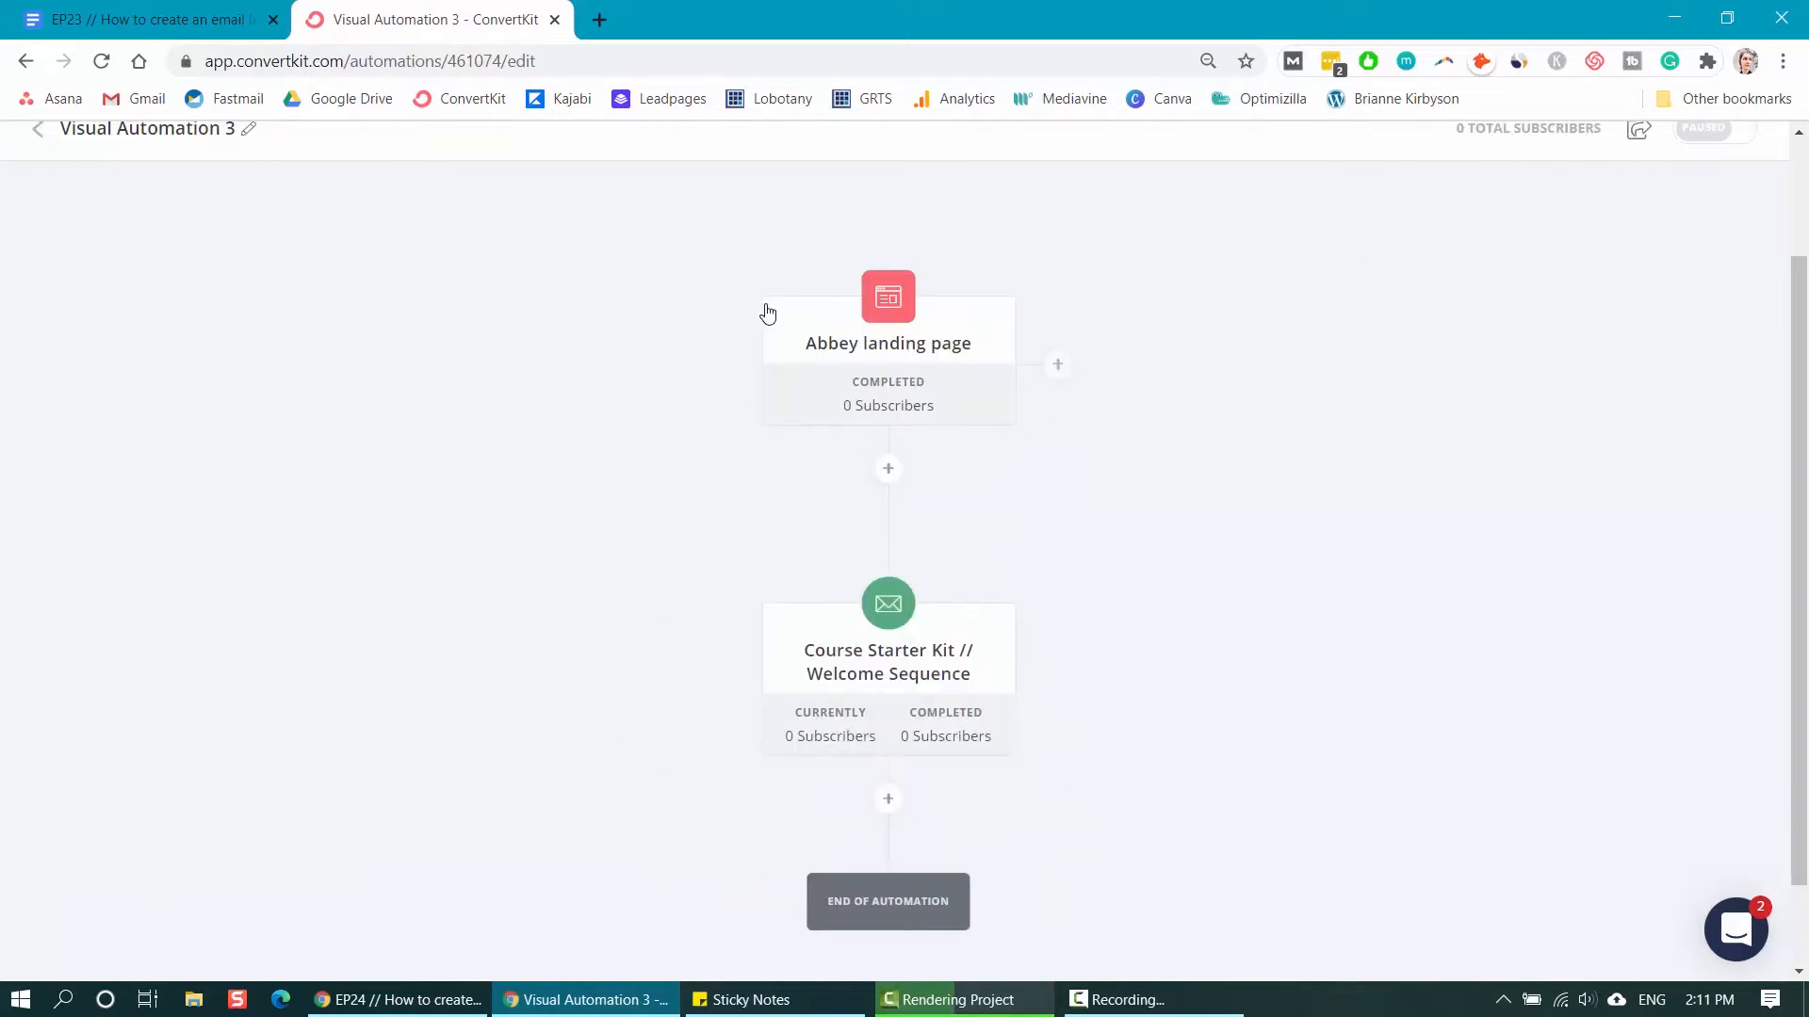
click(865, 673)
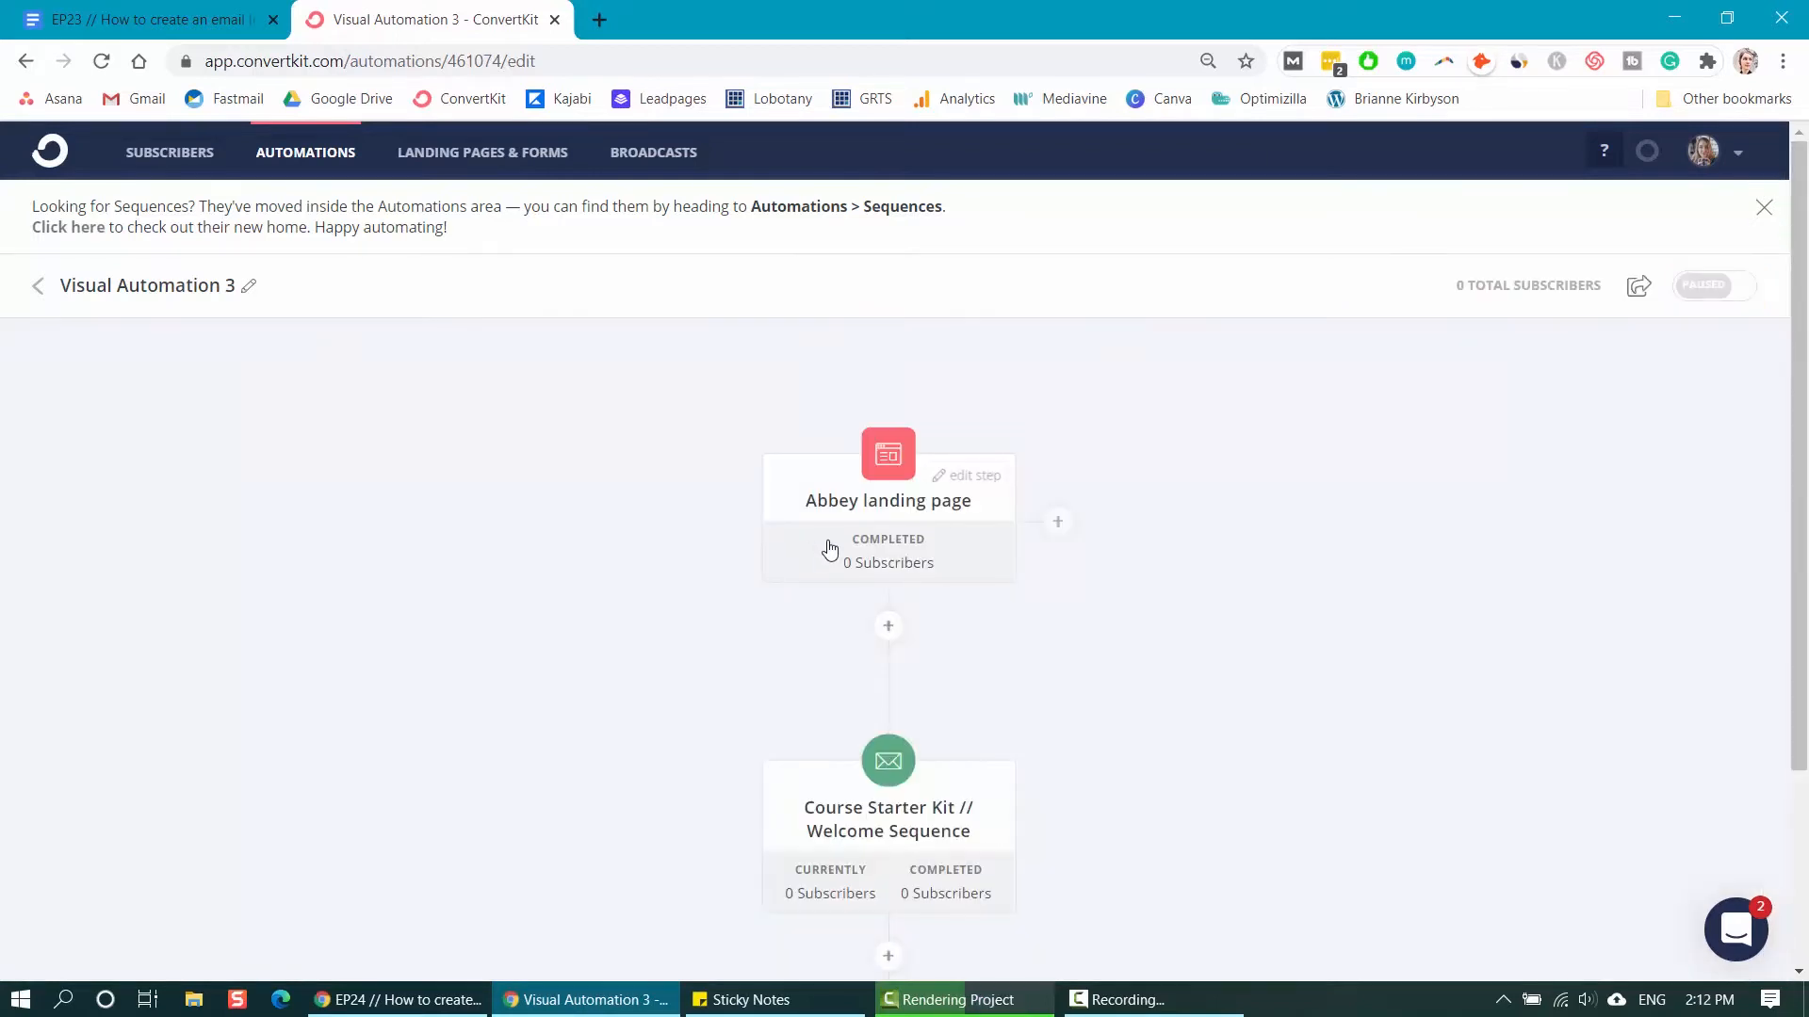
scroll(1002, 549, down, 3)
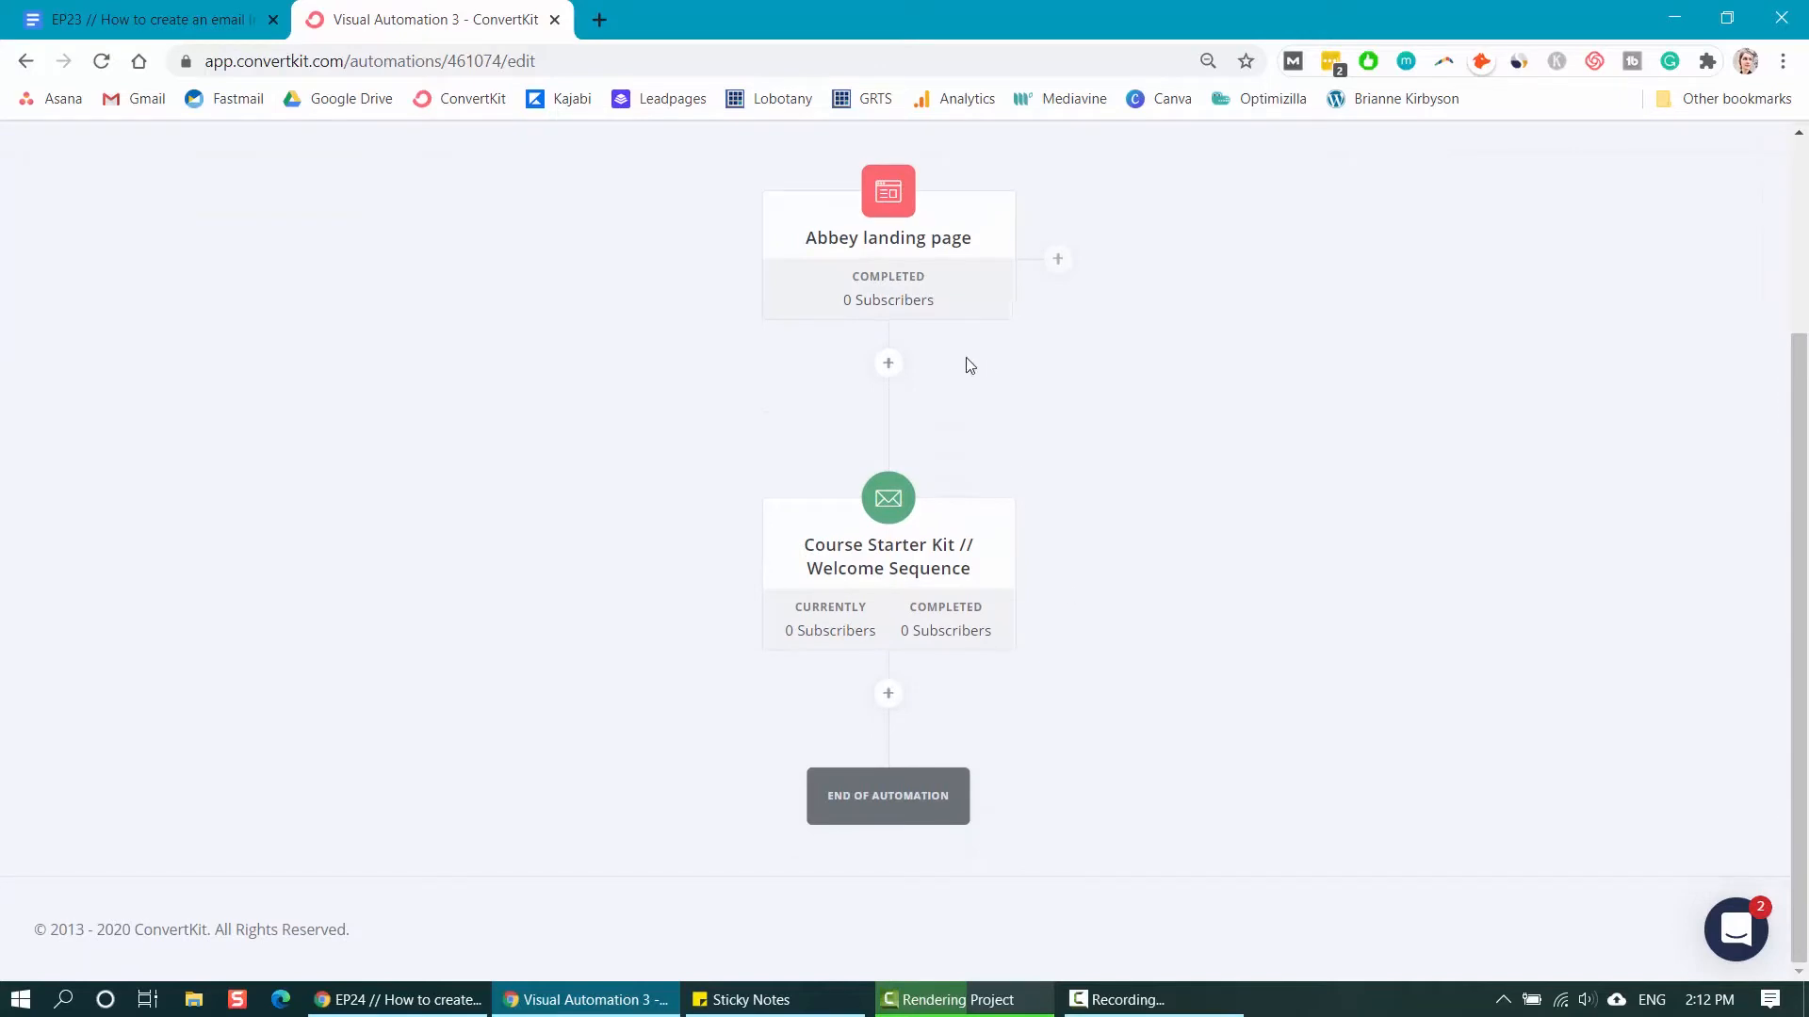
- Add a tag action between the Abbey landing page event and the email sequence, using the tag Download: Starter Kit
click(889, 365)
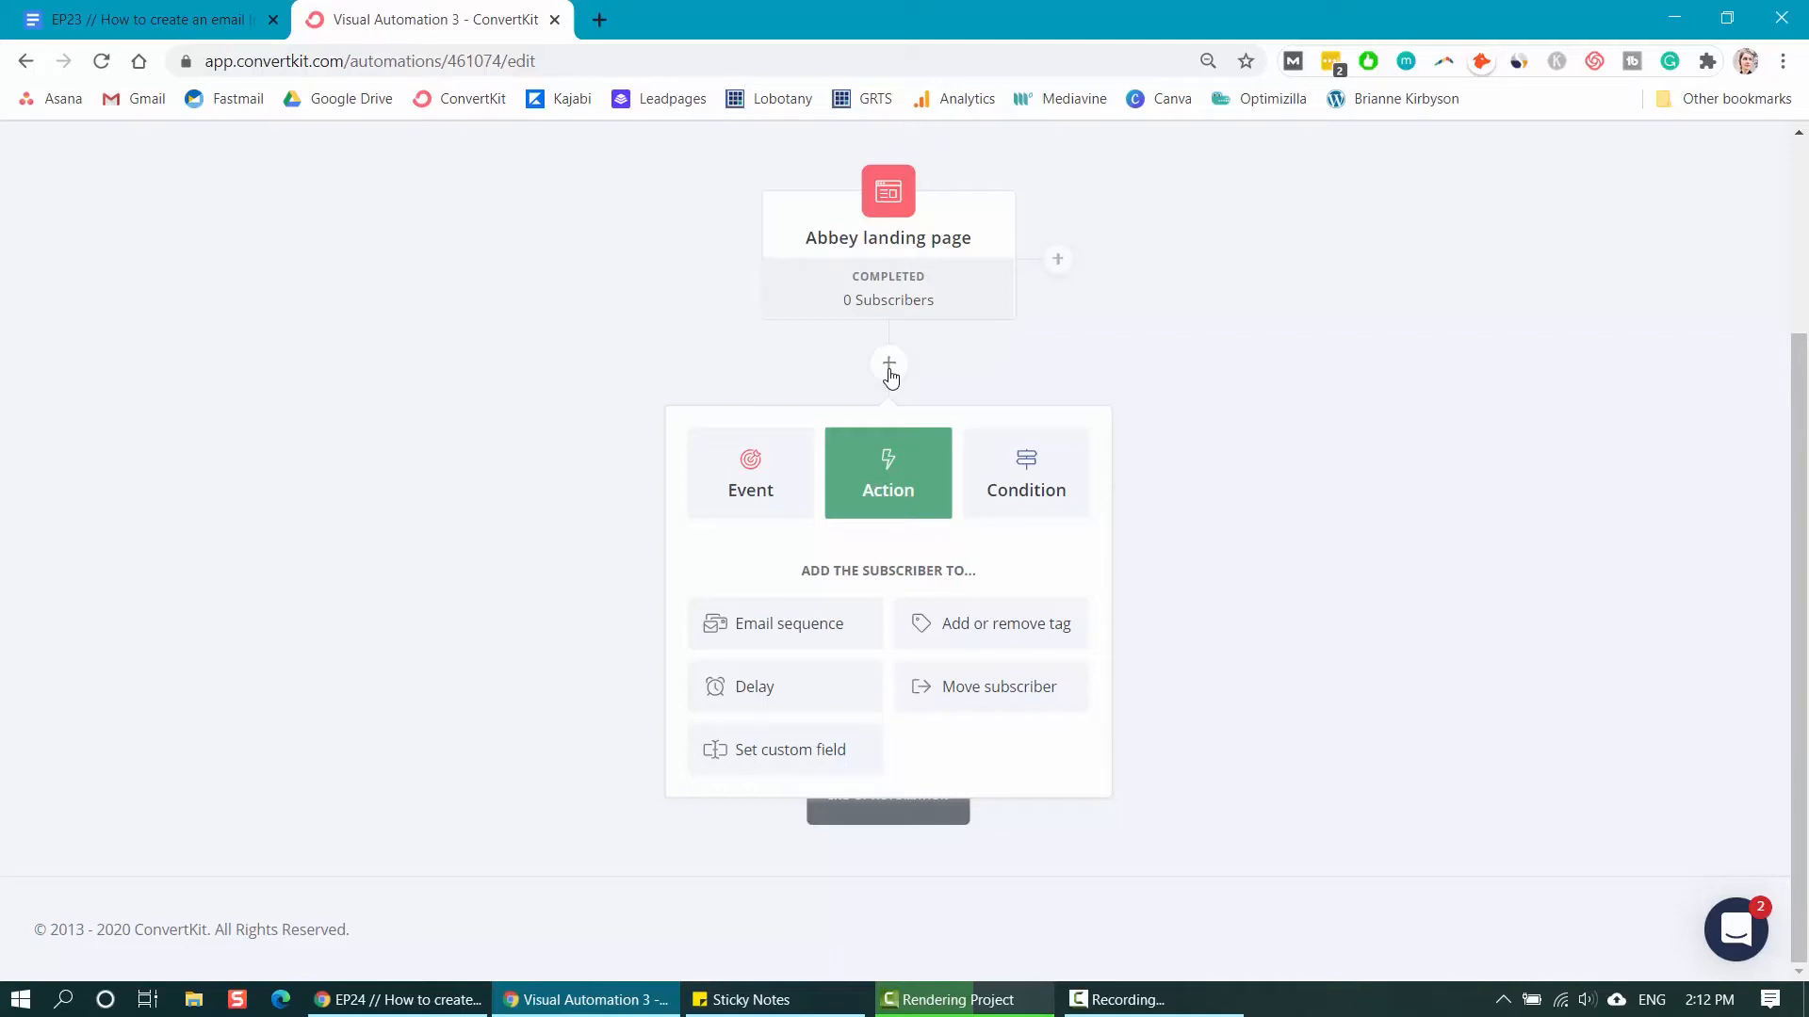
click(980, 640)
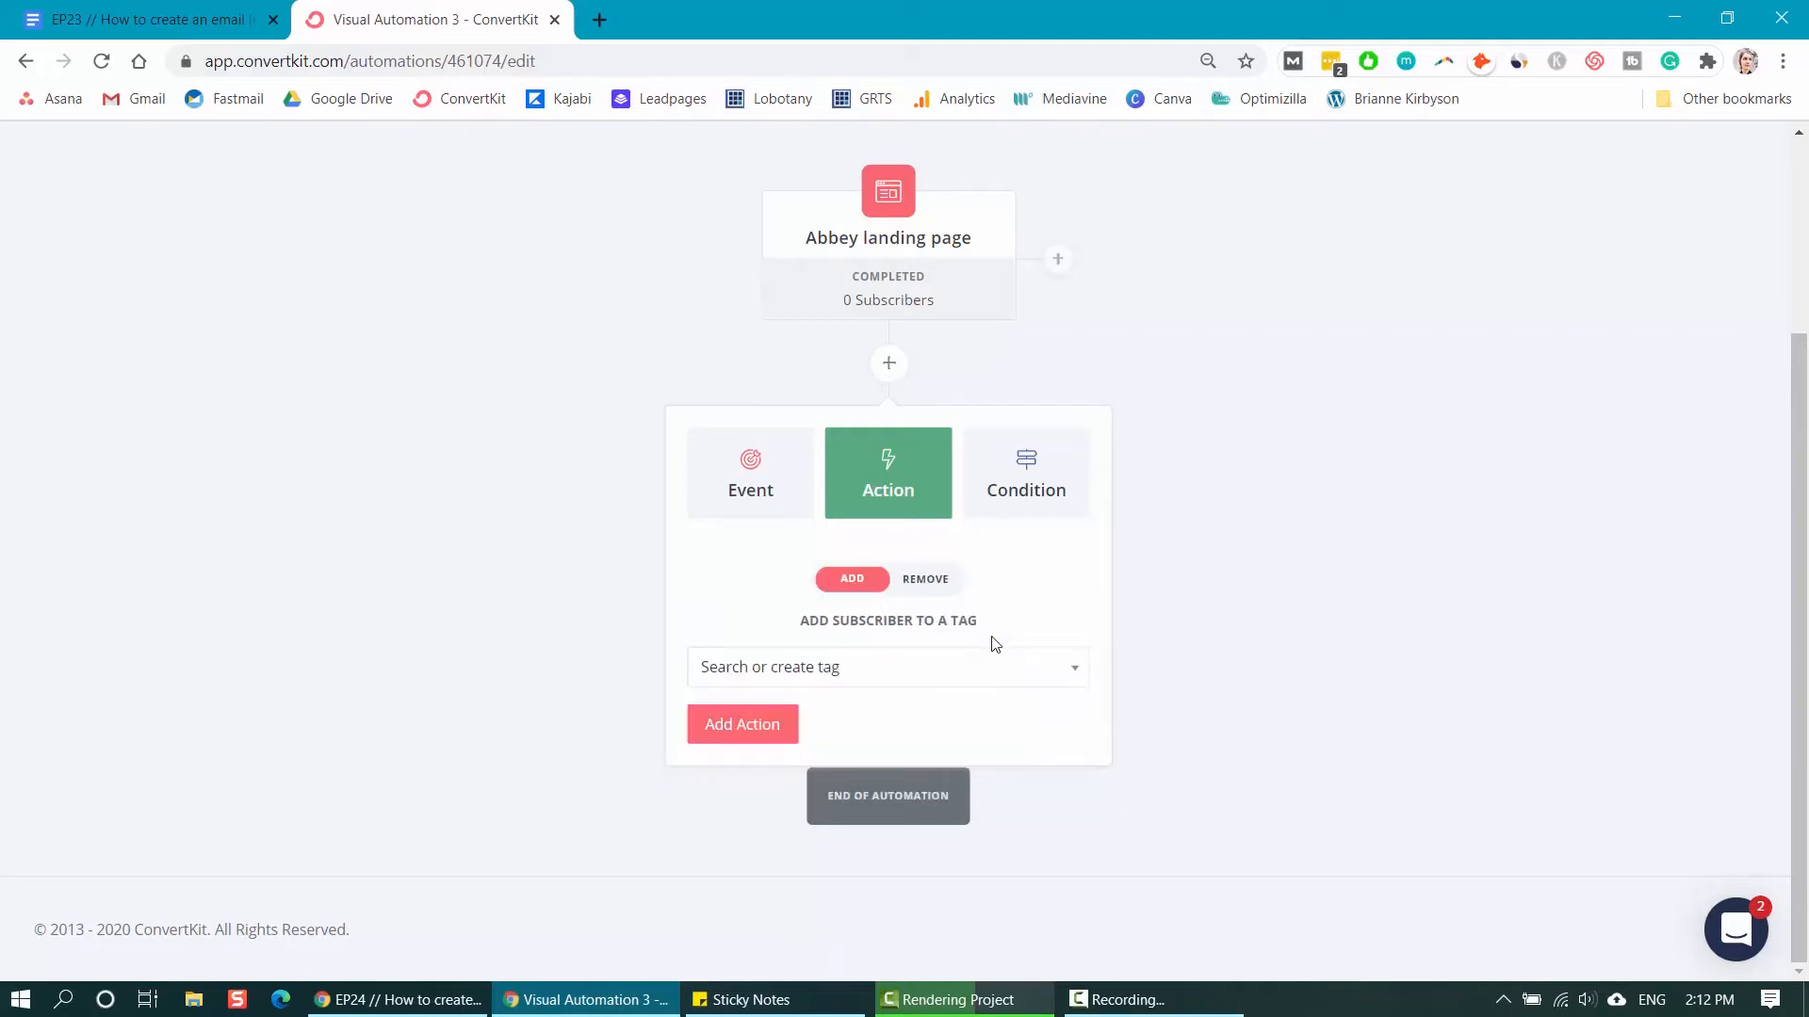
click(1065, 669)
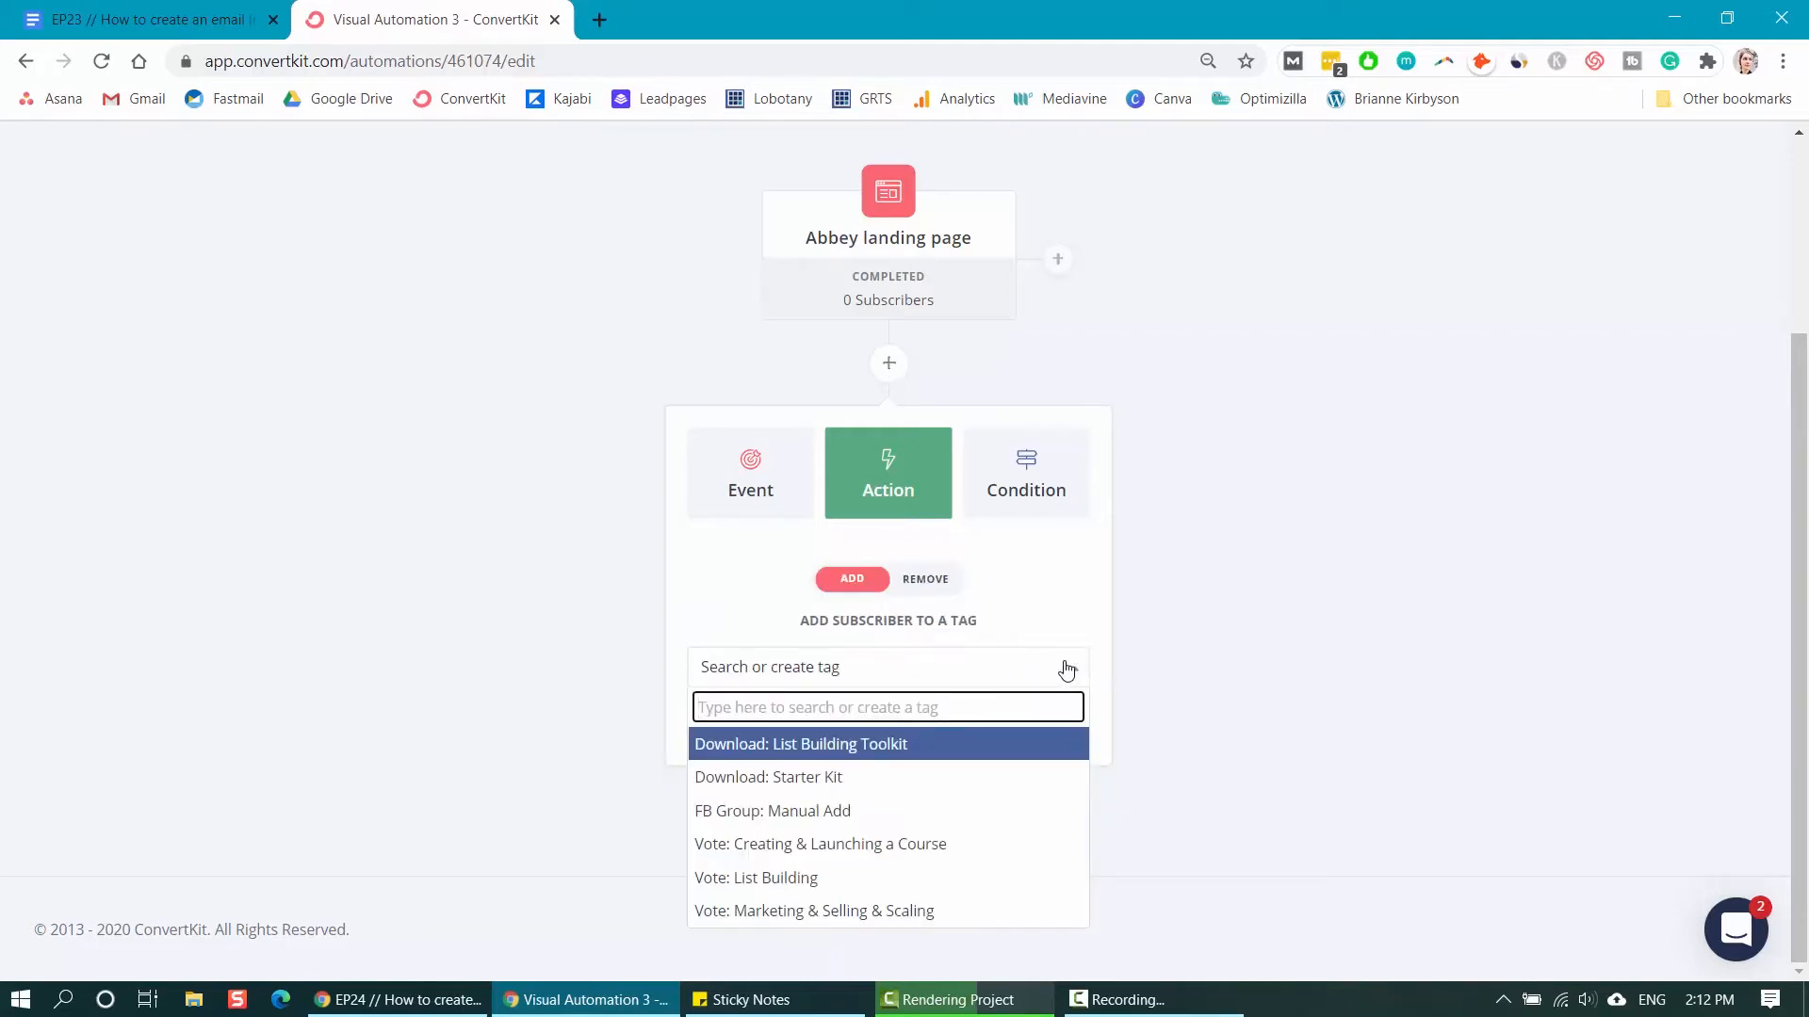
click(875, 787)
click(766, 736)
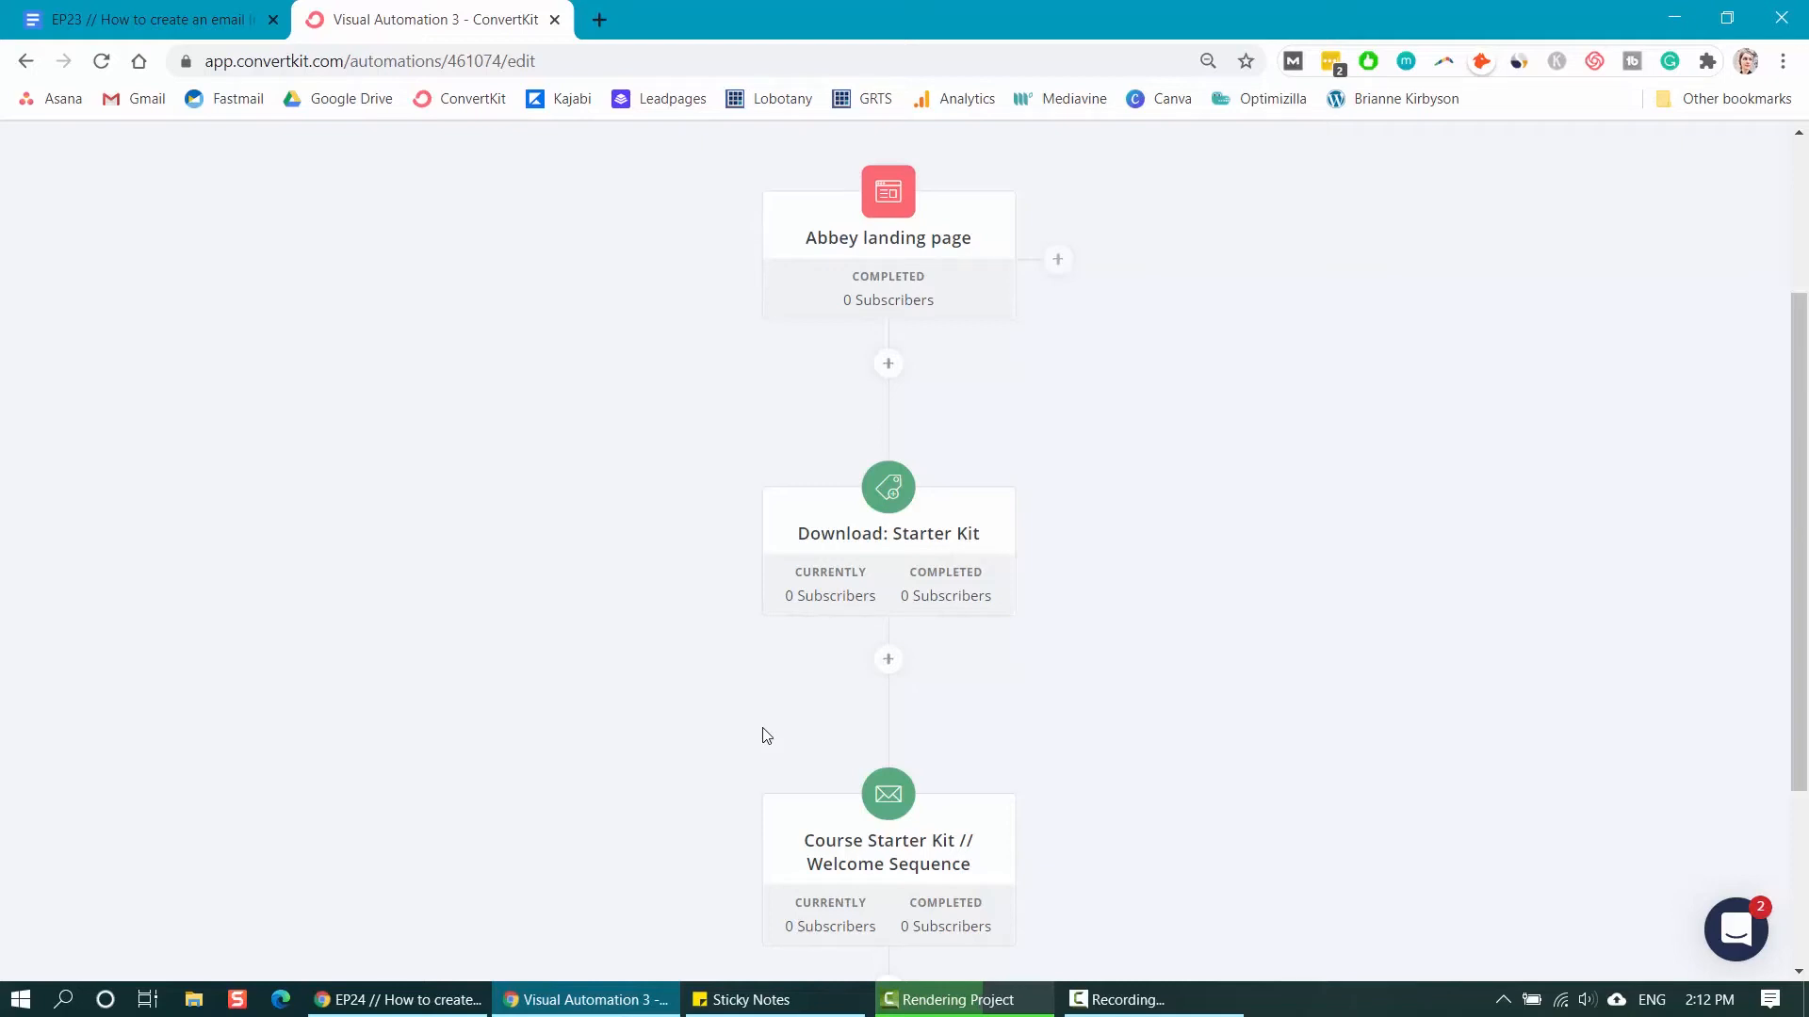
- Review the automation flow and check which tags can be chosen in the Download: Starter Kit step
mouse_move(924, 182)
scroll(1005, 565, down, 3)
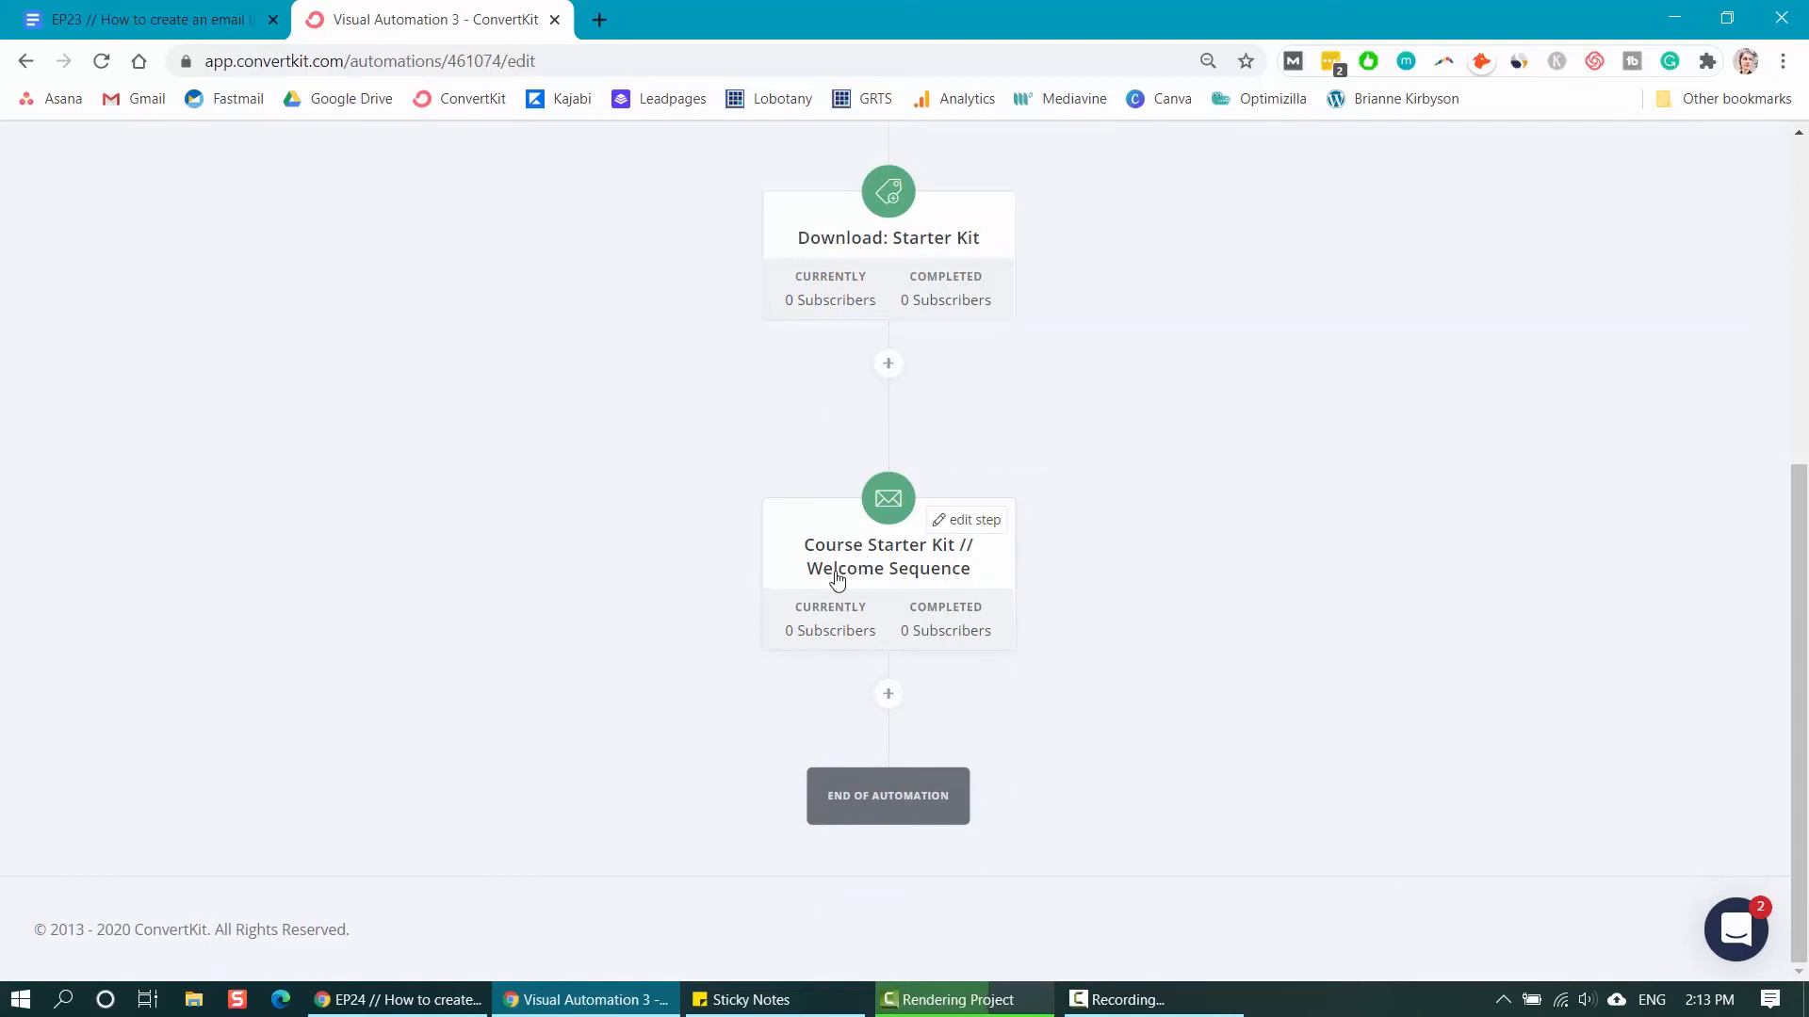
scroll(929, 569, up, 3)
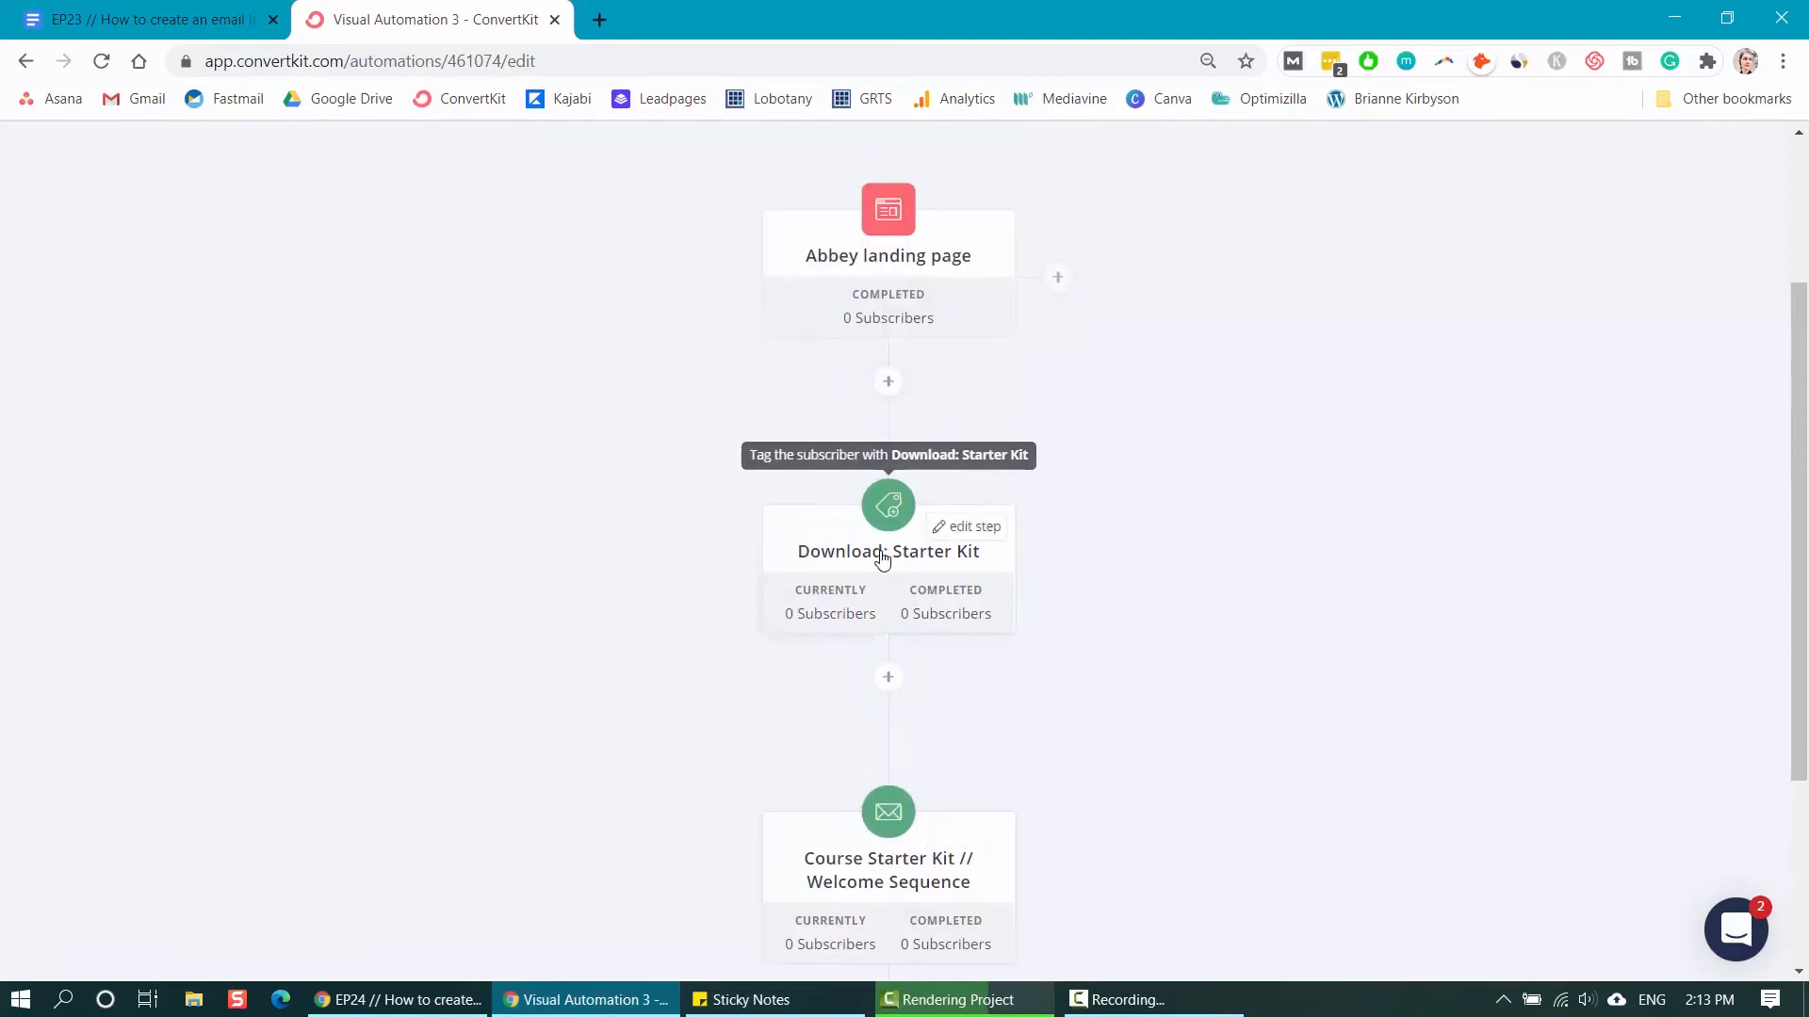
click(968, 527)
scroll(1366, 697, down, 3)
click(1075, 562)
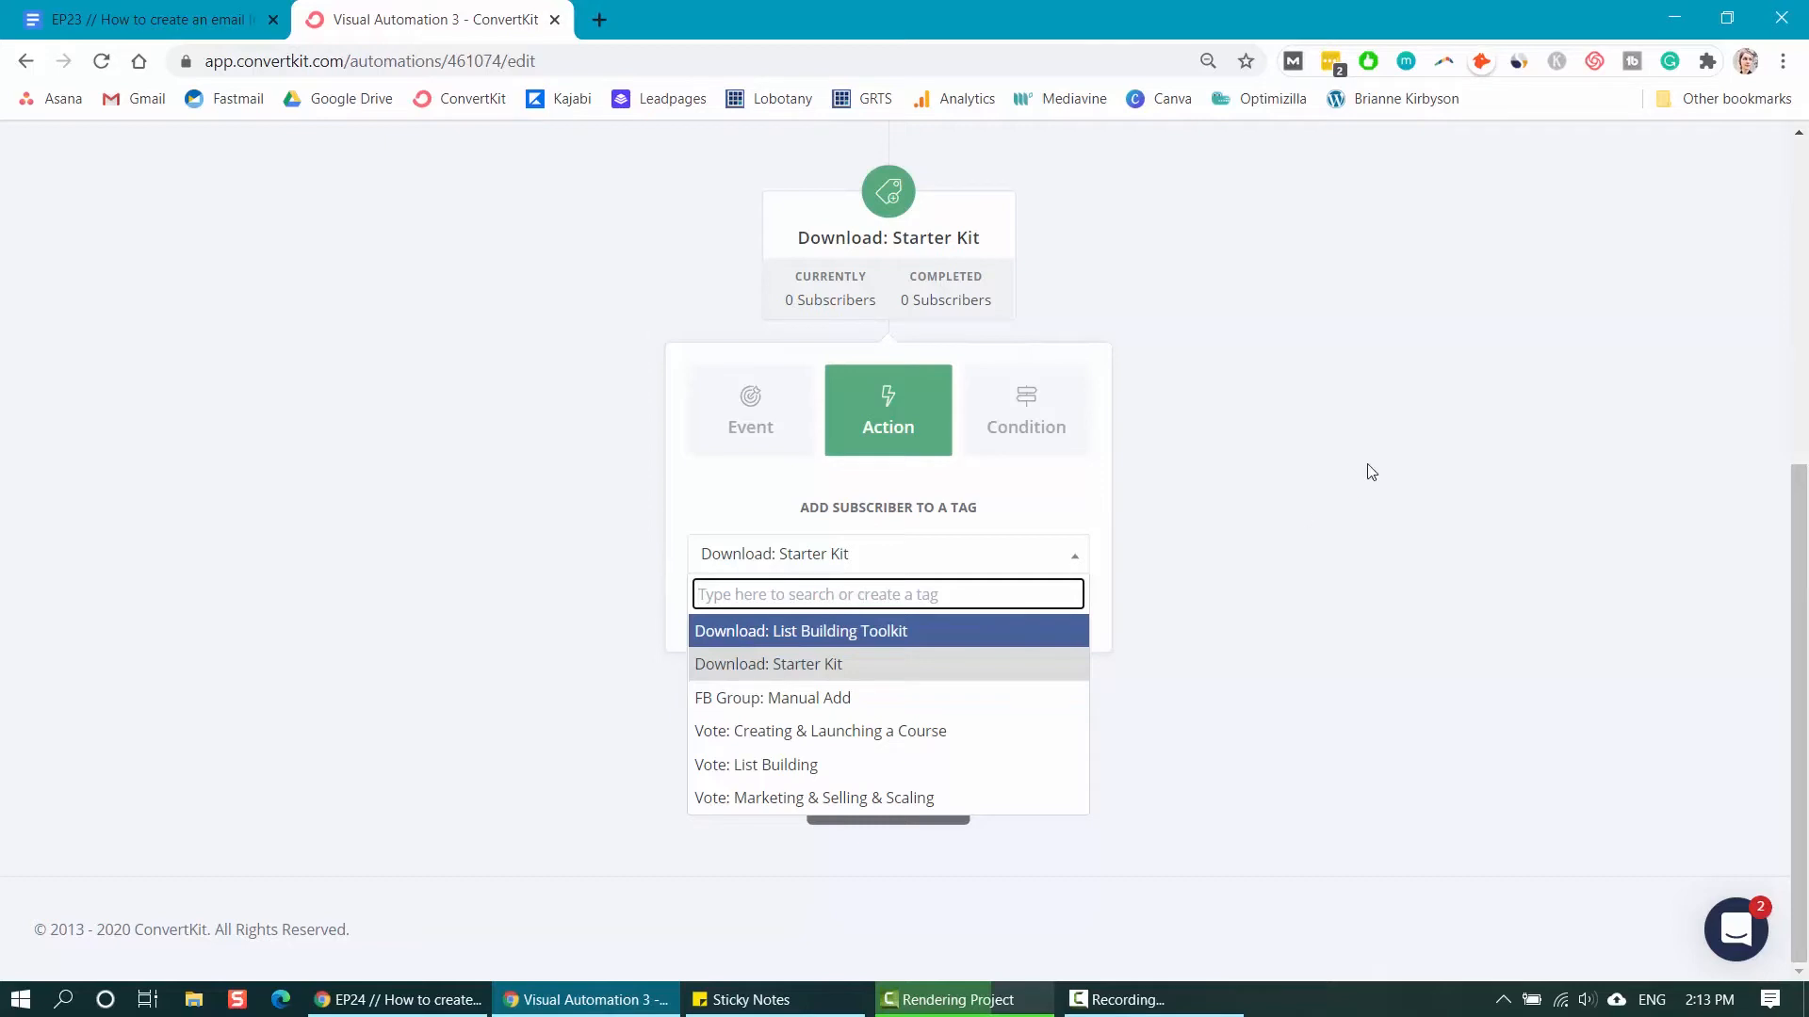
click(1376, 431)
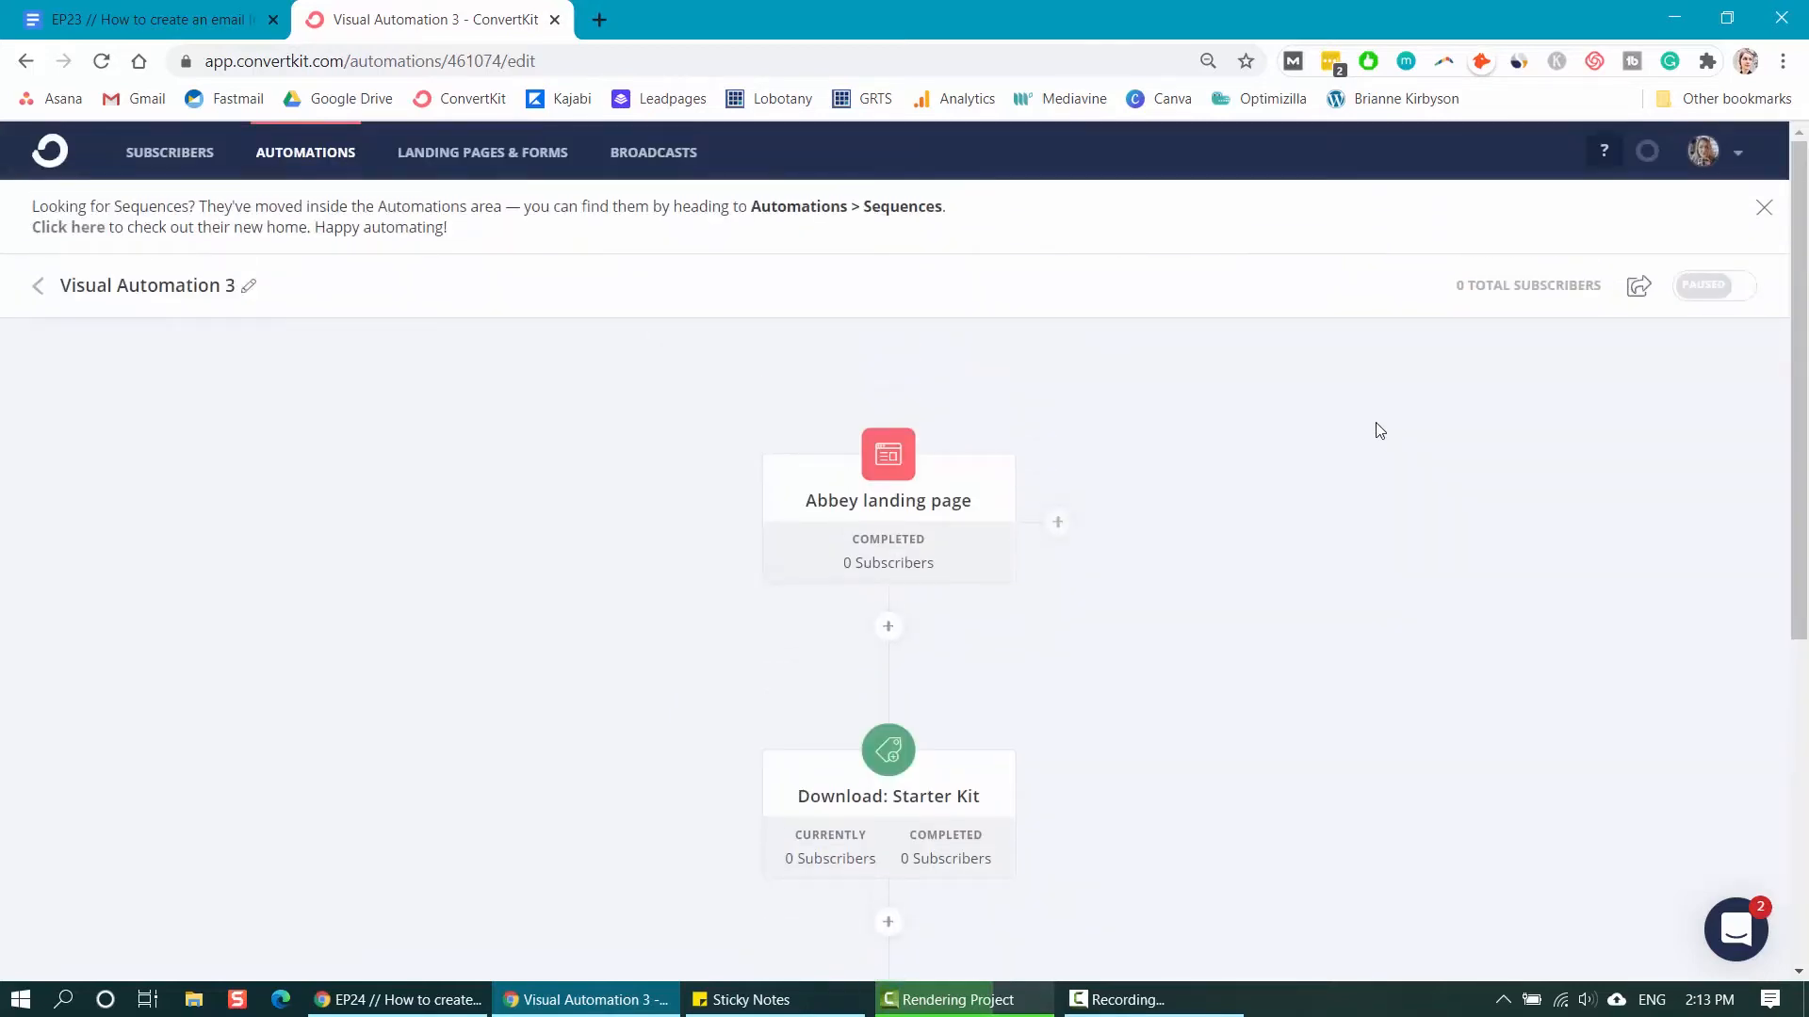
- Open the Course Starter Kit // Welcome Sequence step and review its emails through "What if I'm not an expert?"
scroll(1239, 469, down, 5)
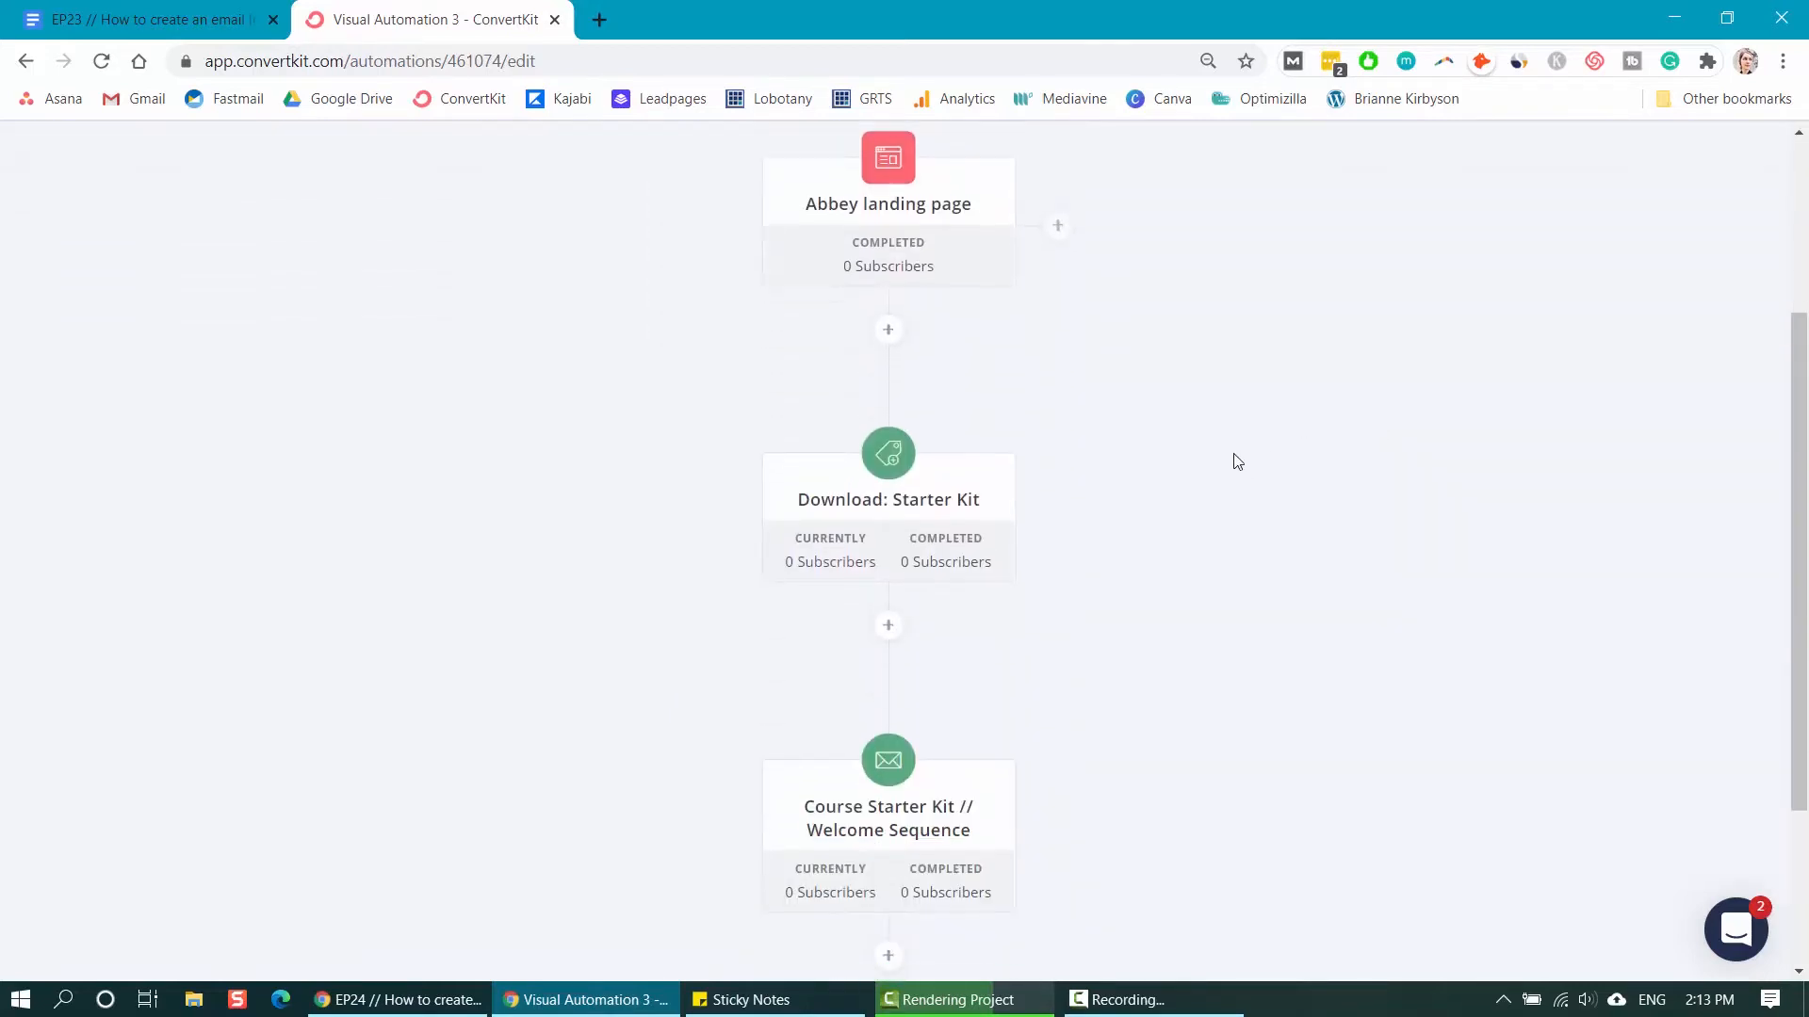
scroll(1298, 449, up, 5)
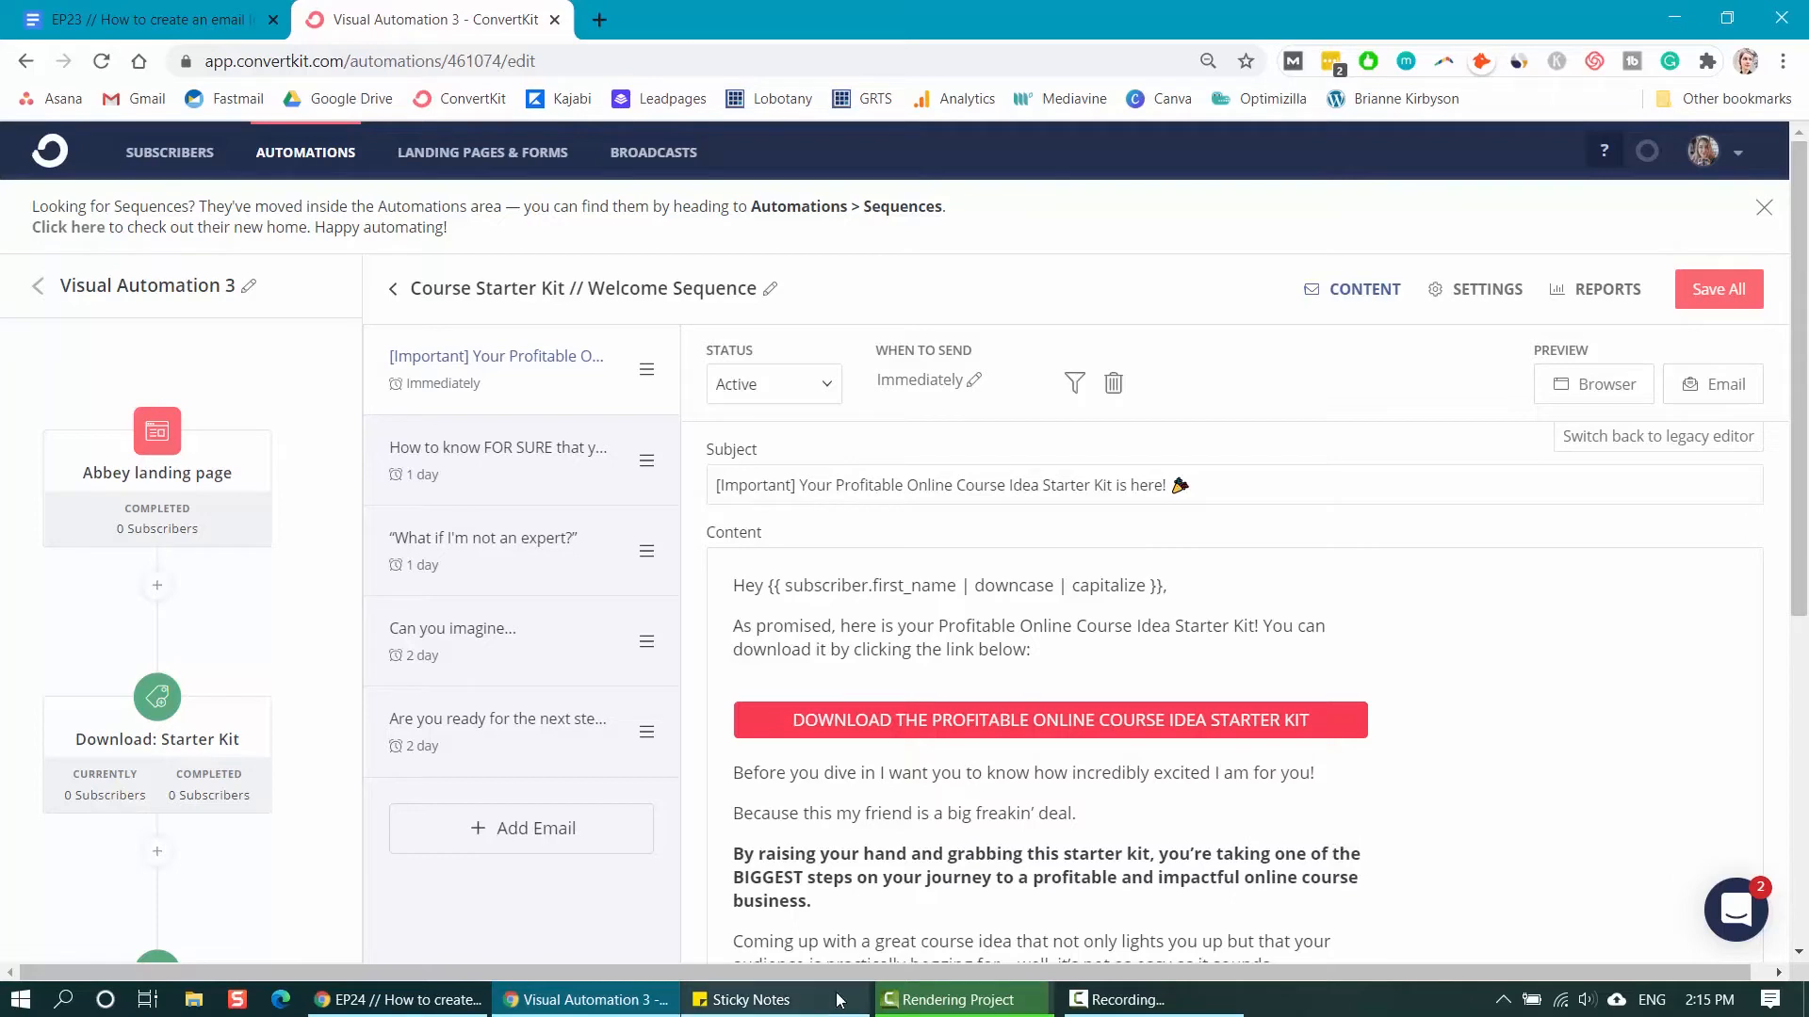
scroll(272, 803, down, 3)
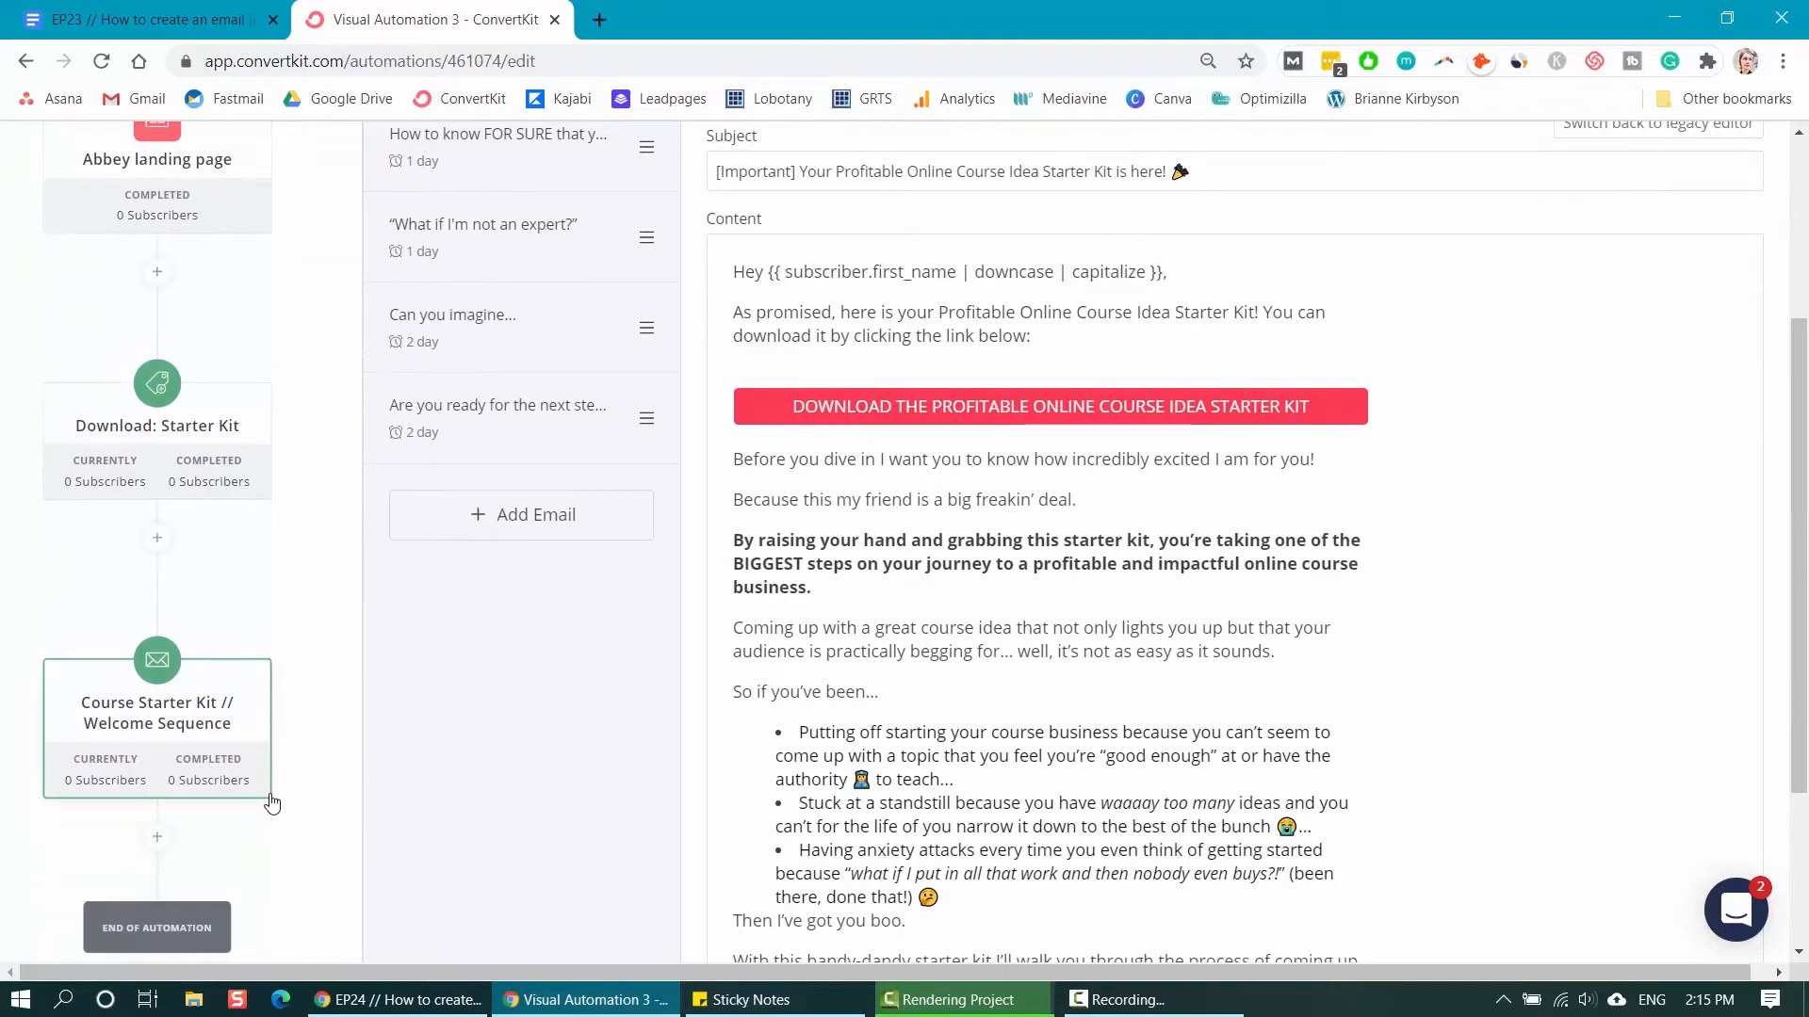
scroll(281, 799, up, 3)
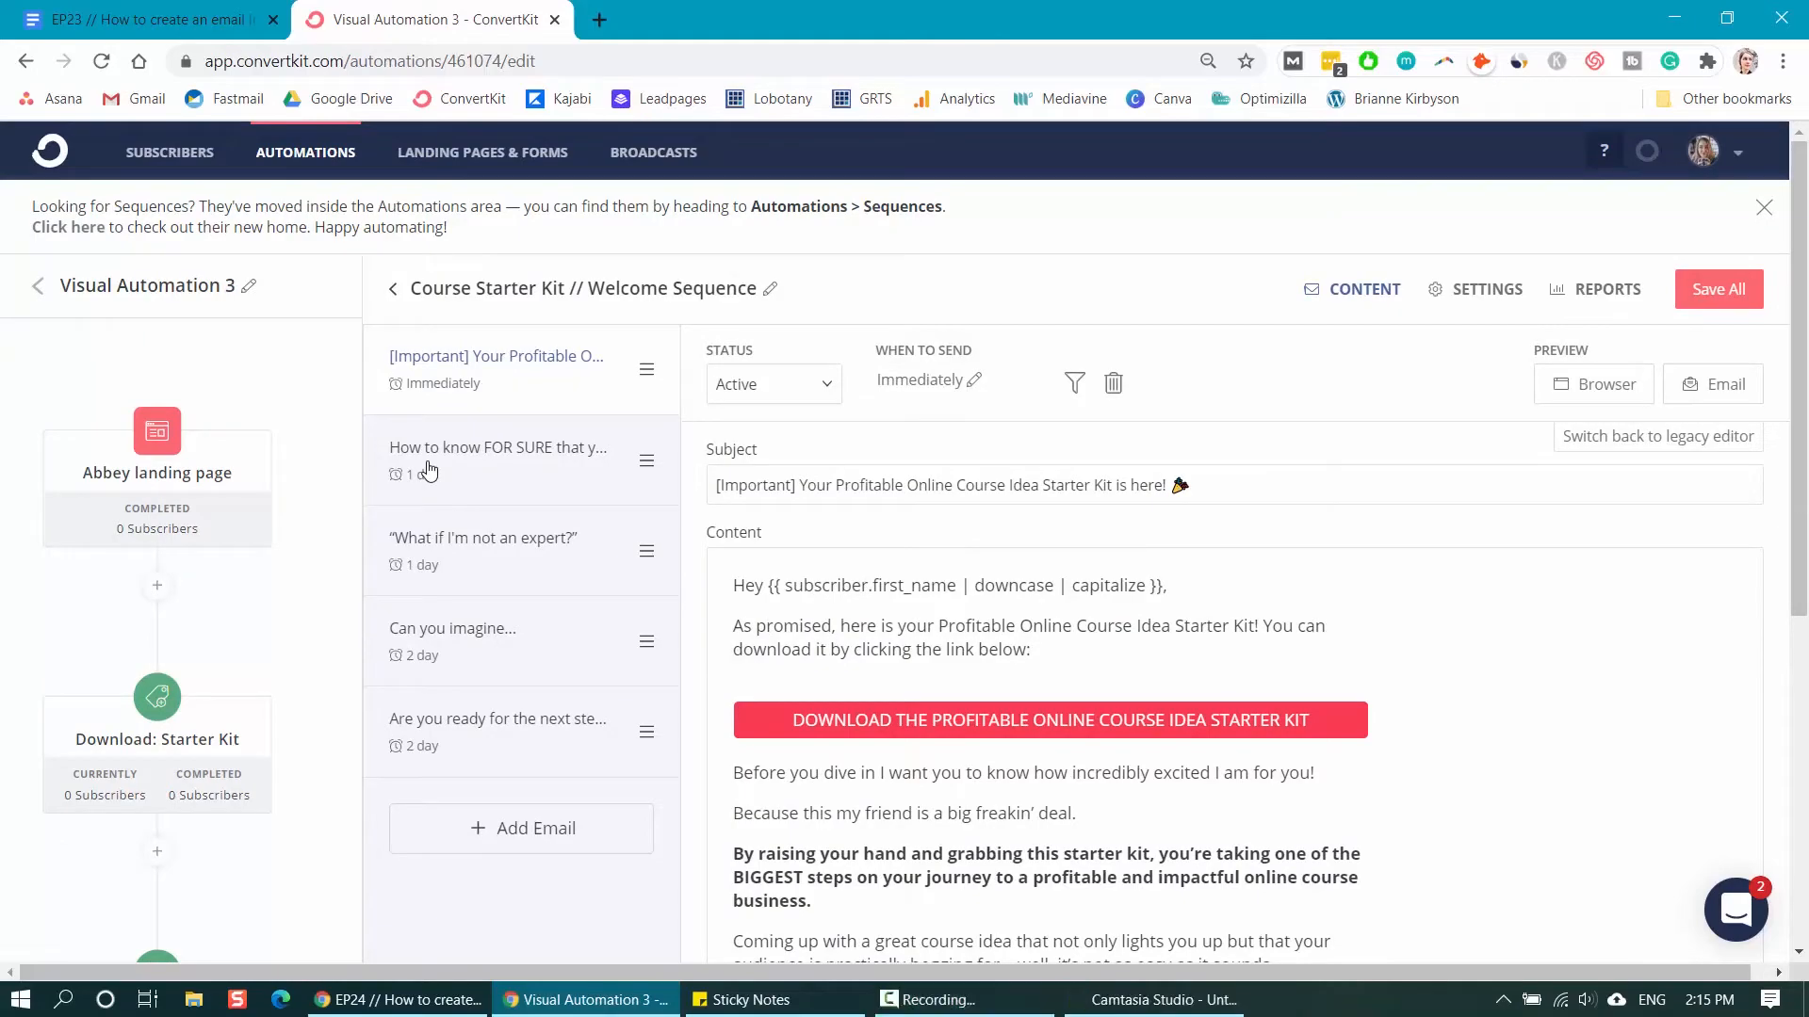
scroll(254, 759, down, 3)
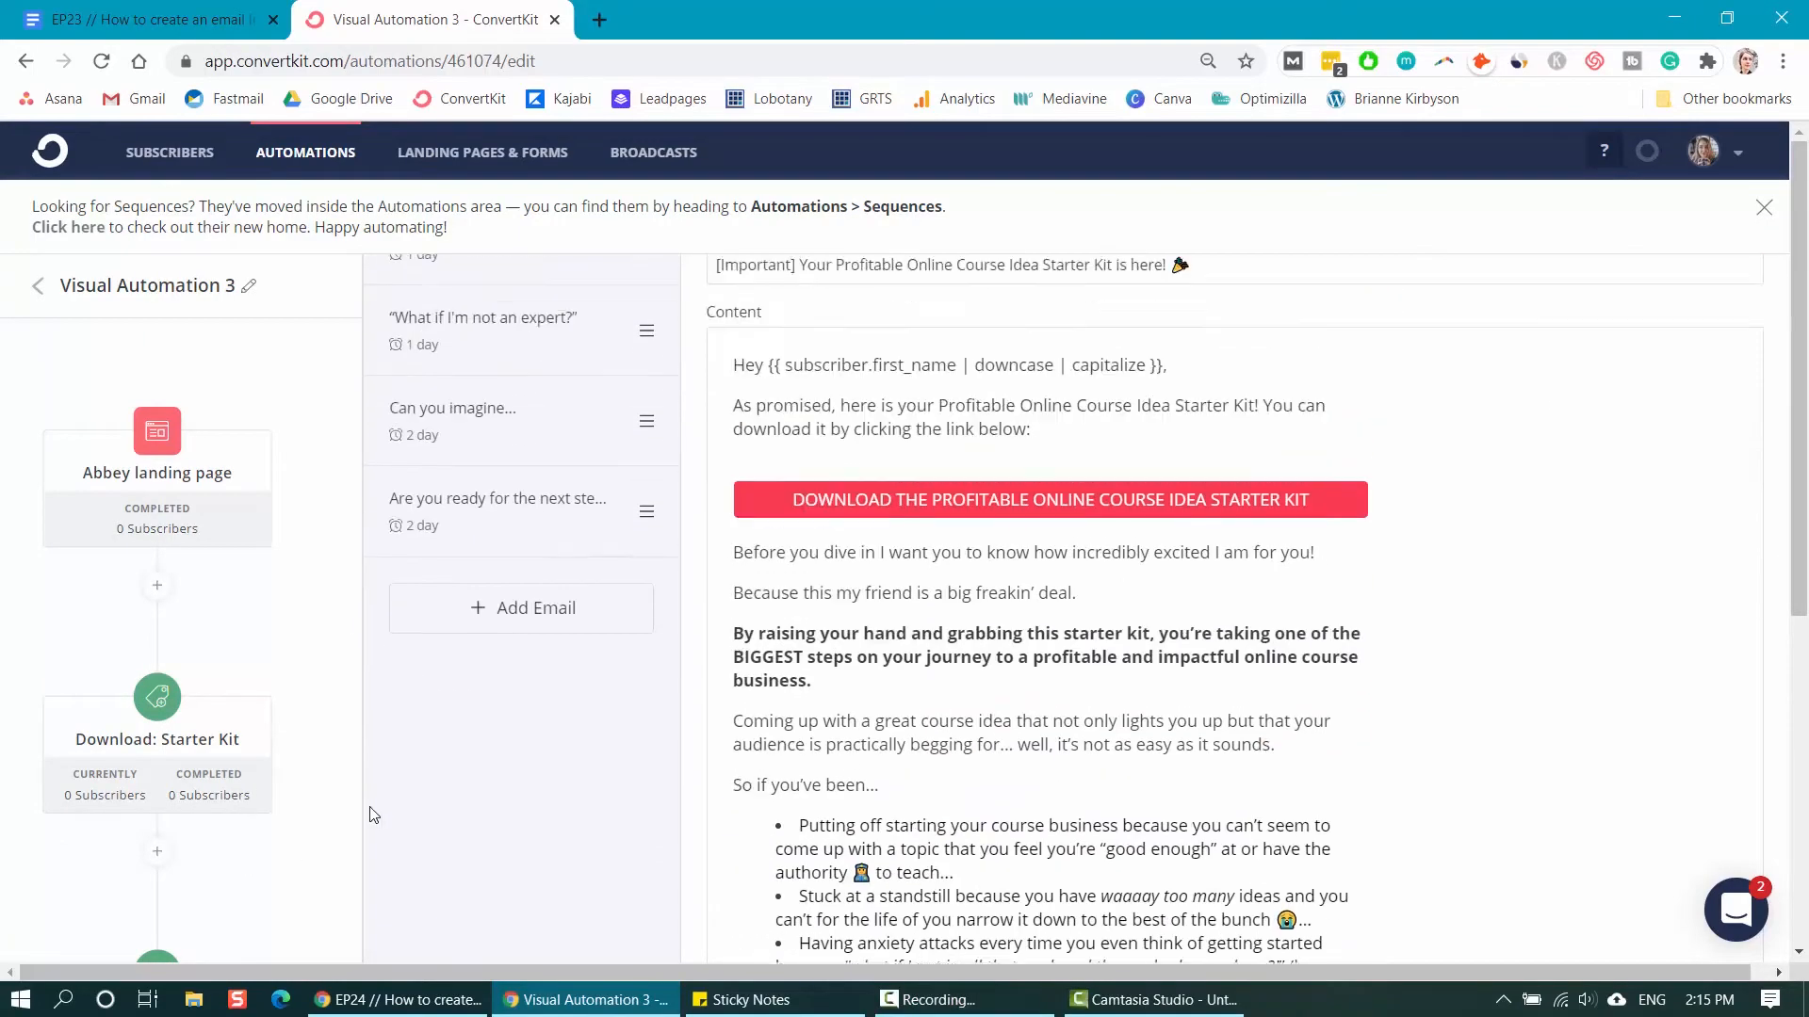
scroll(370, 815, up, 3)
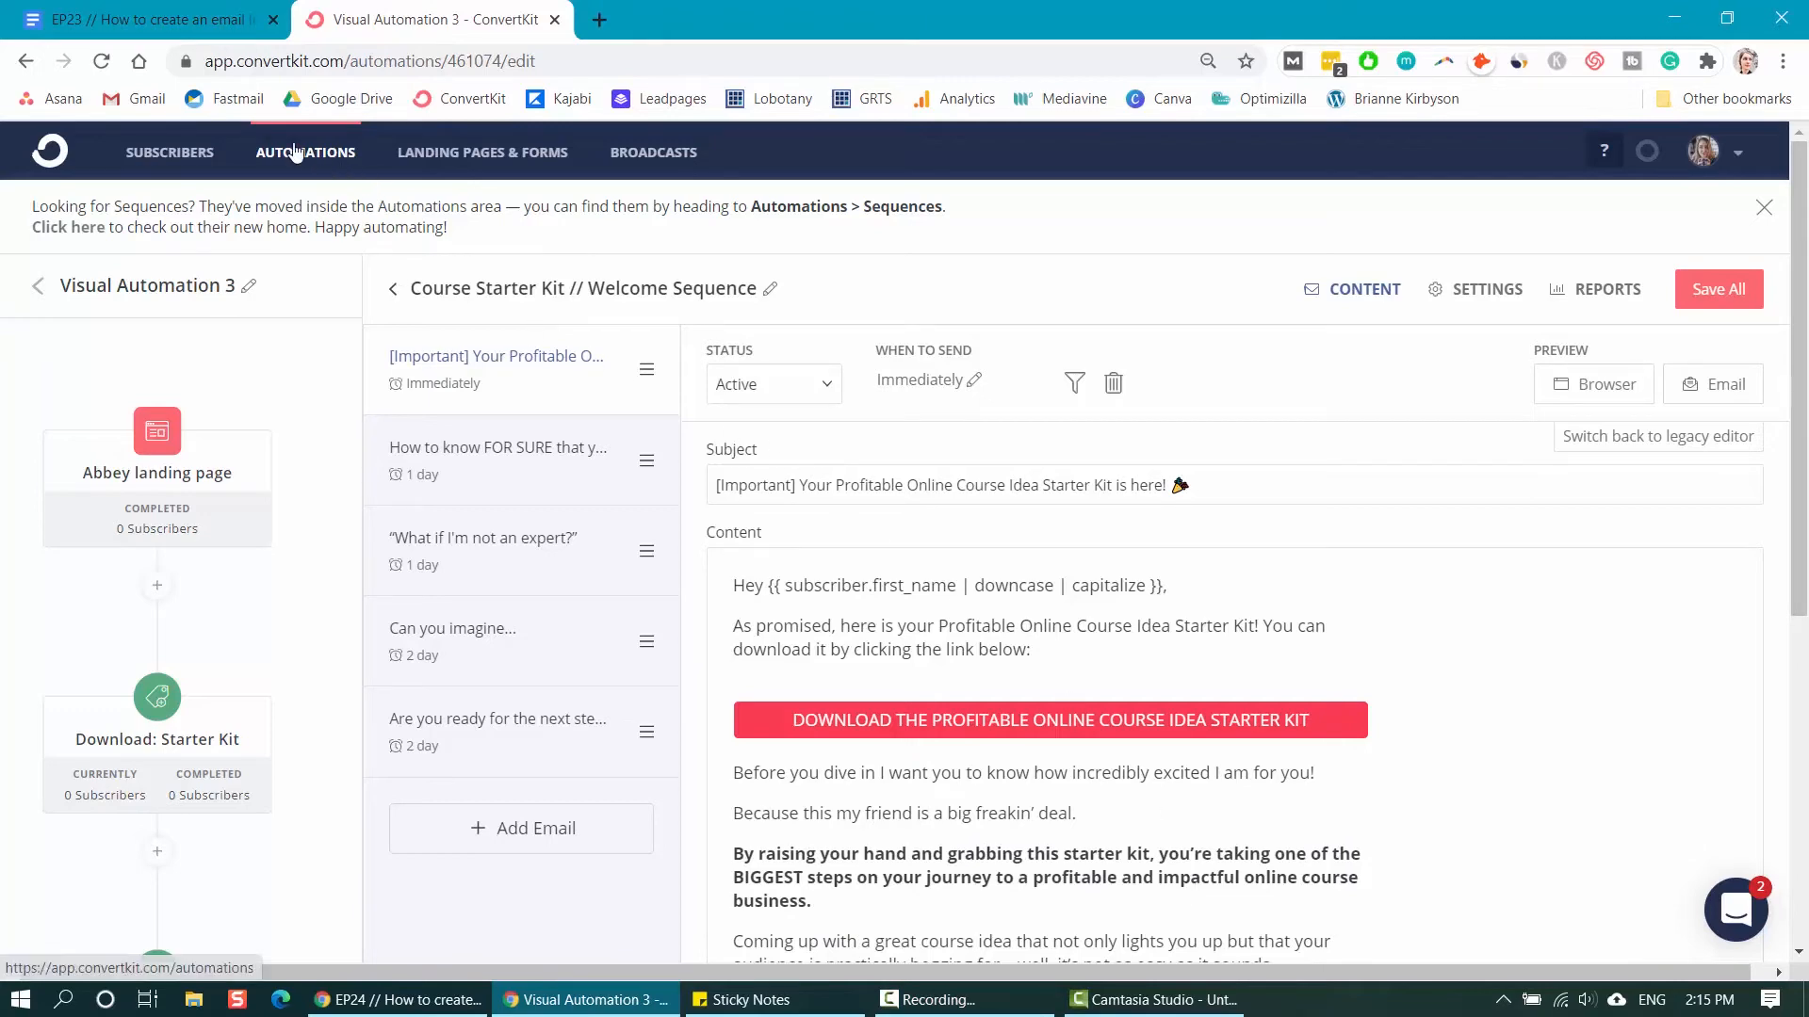
scroll(1024, 580, down, 5)
scroll(1024, 580, up, 5)
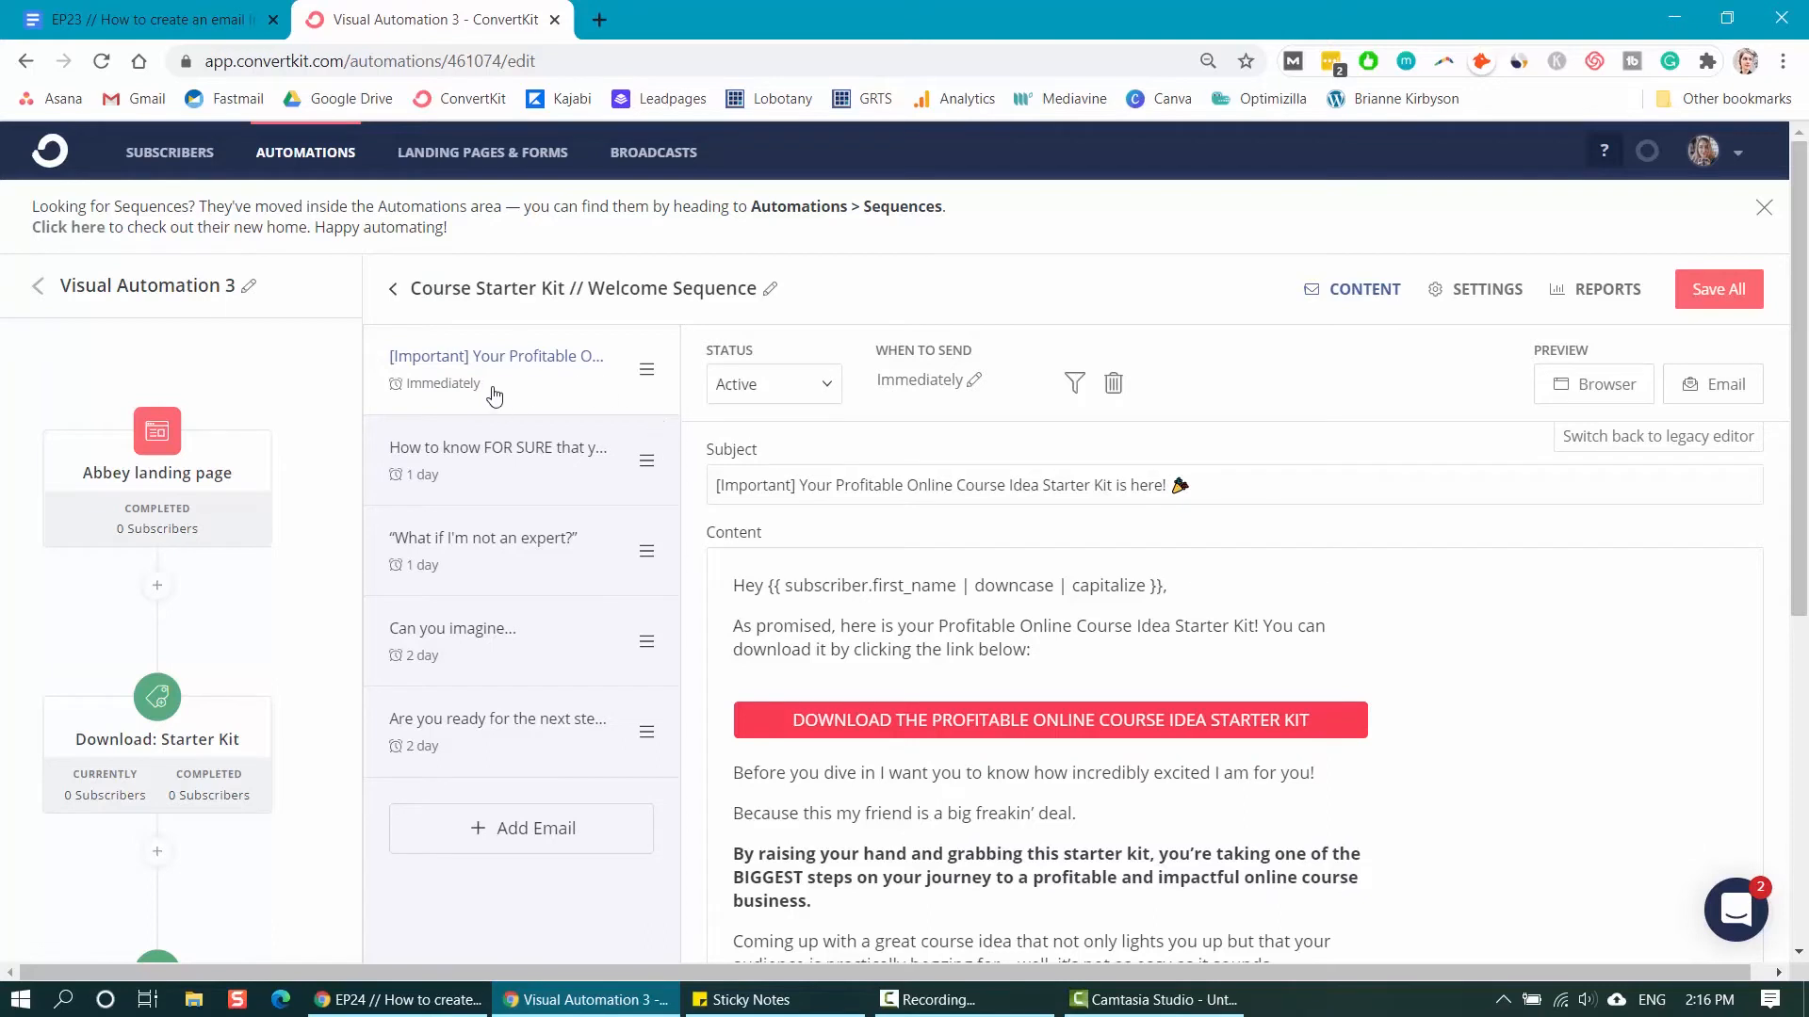
click(542, 498)
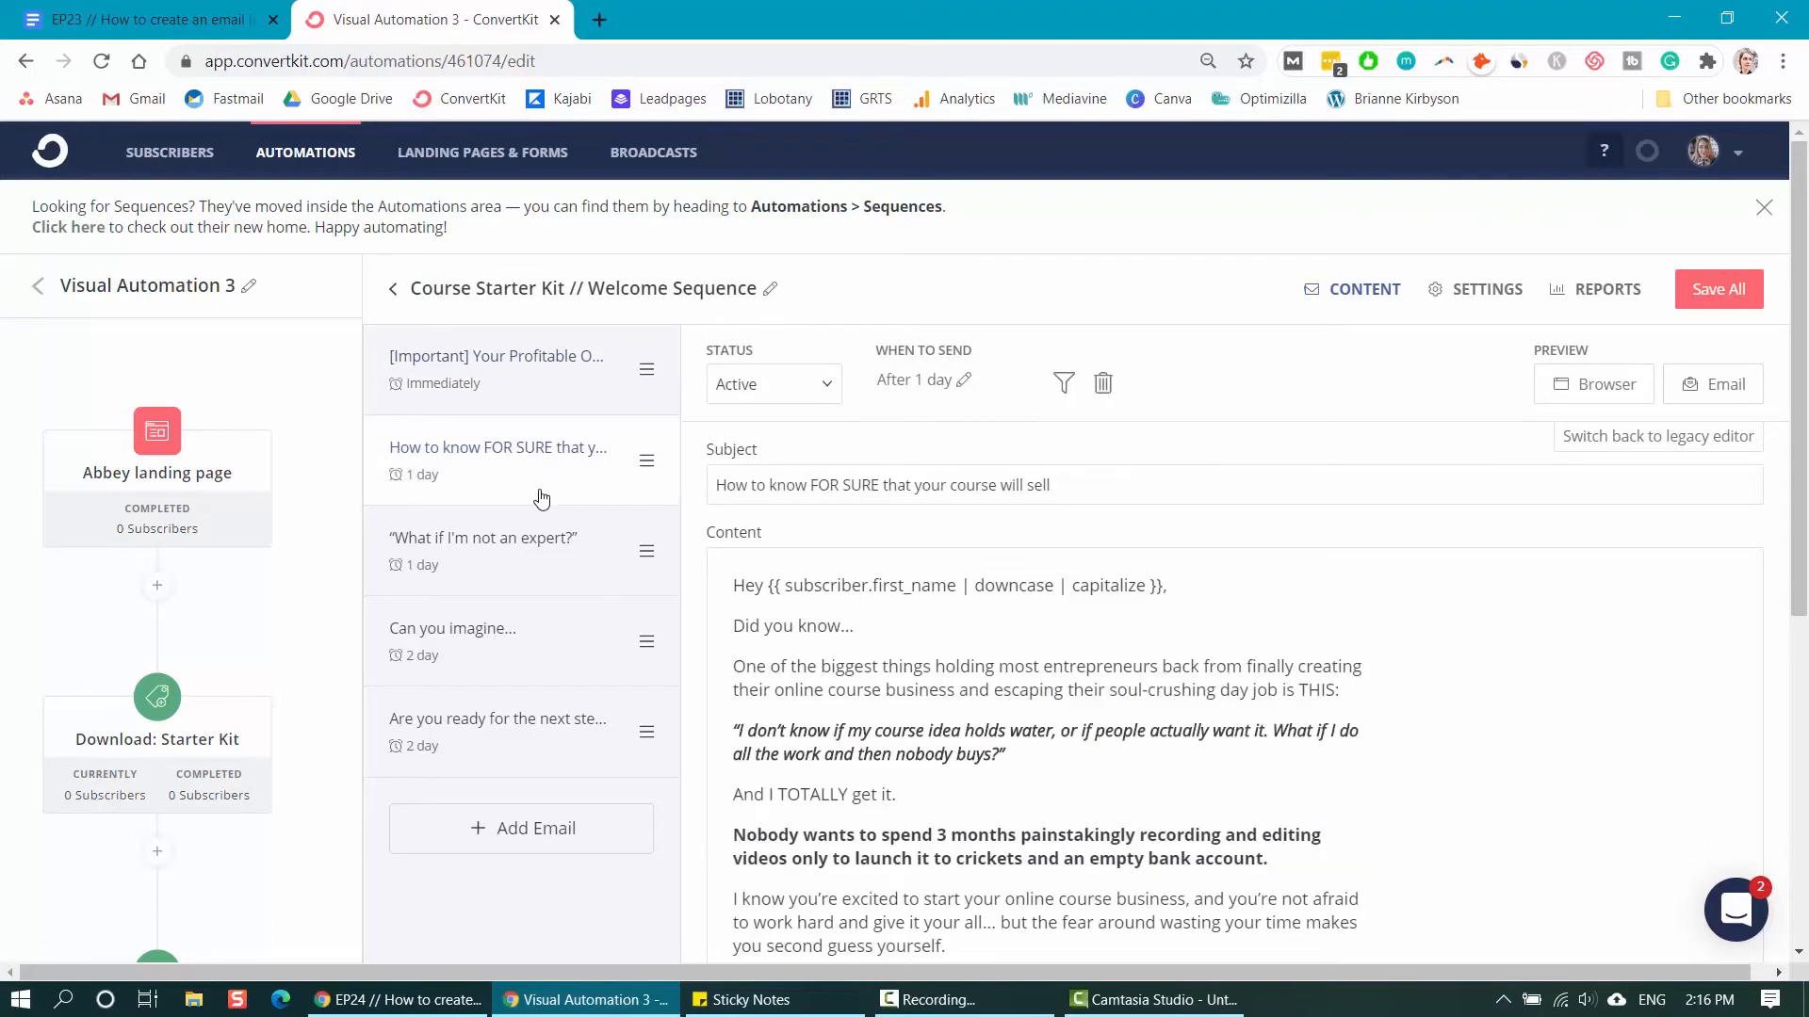
click(533, 585)
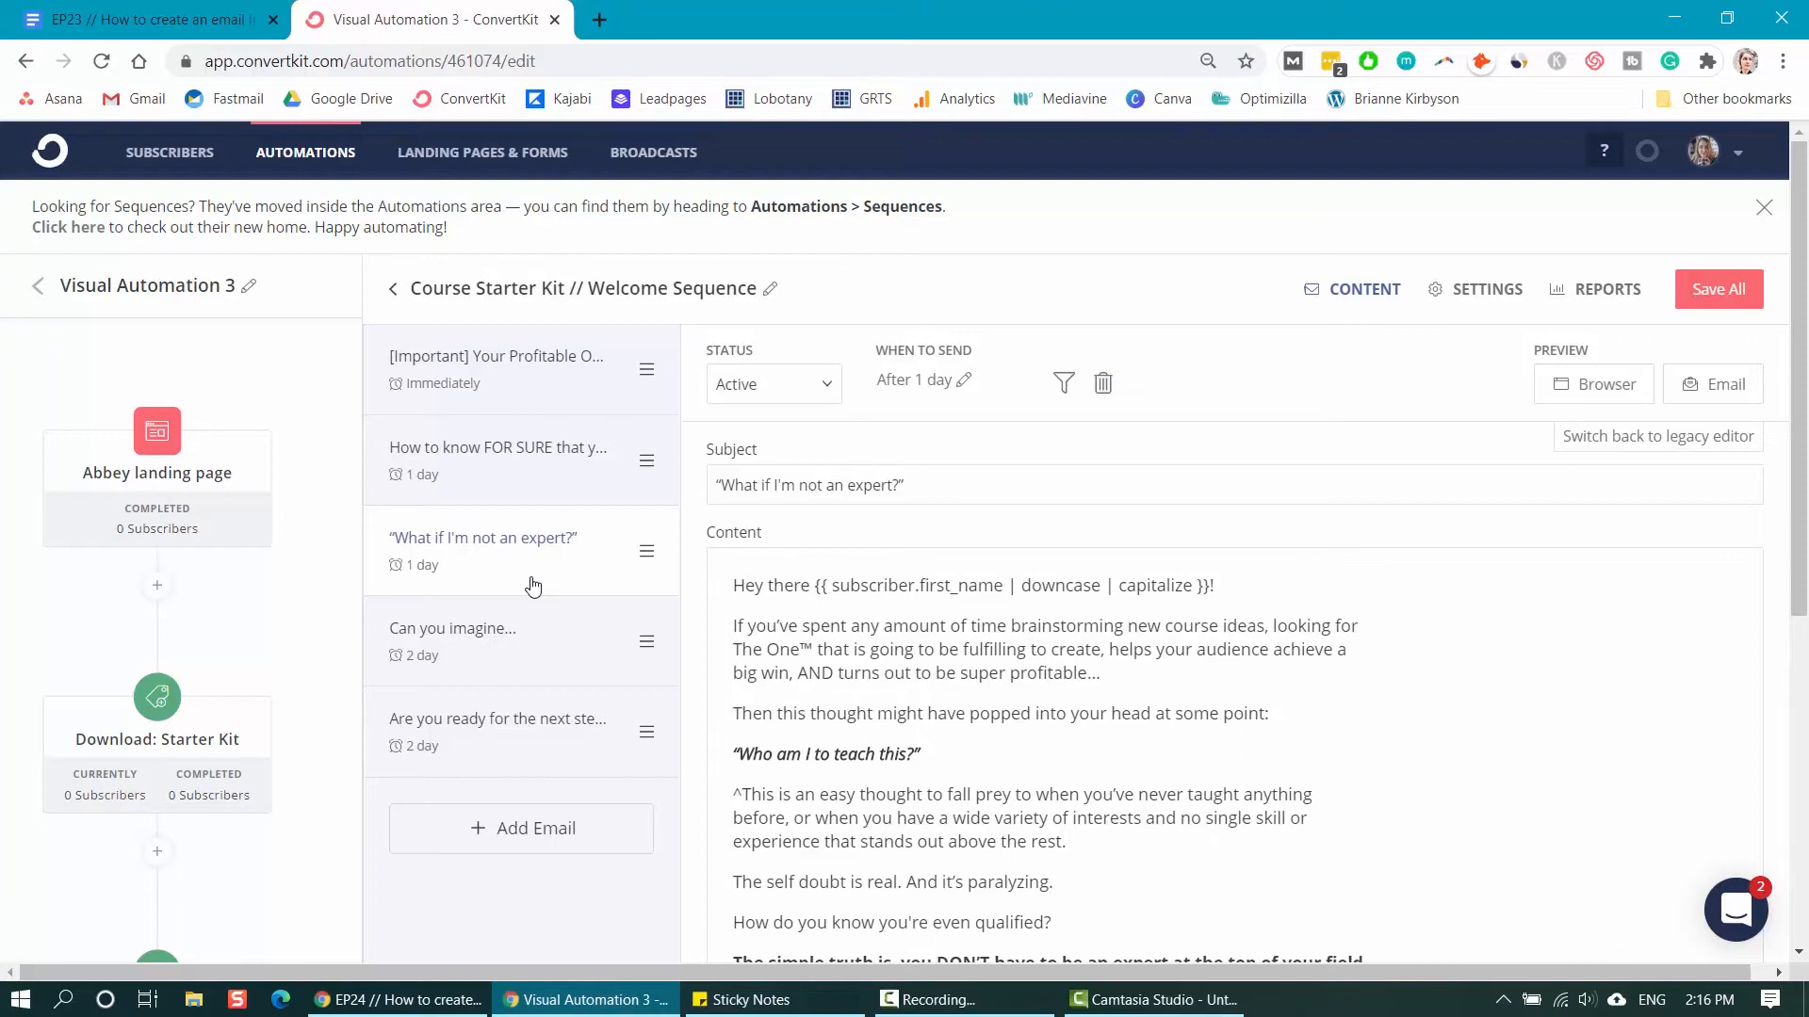
- Create a new broadcast to all subscribers with the default sender and blank content, and proceed to its preview stage
click(650, 161)
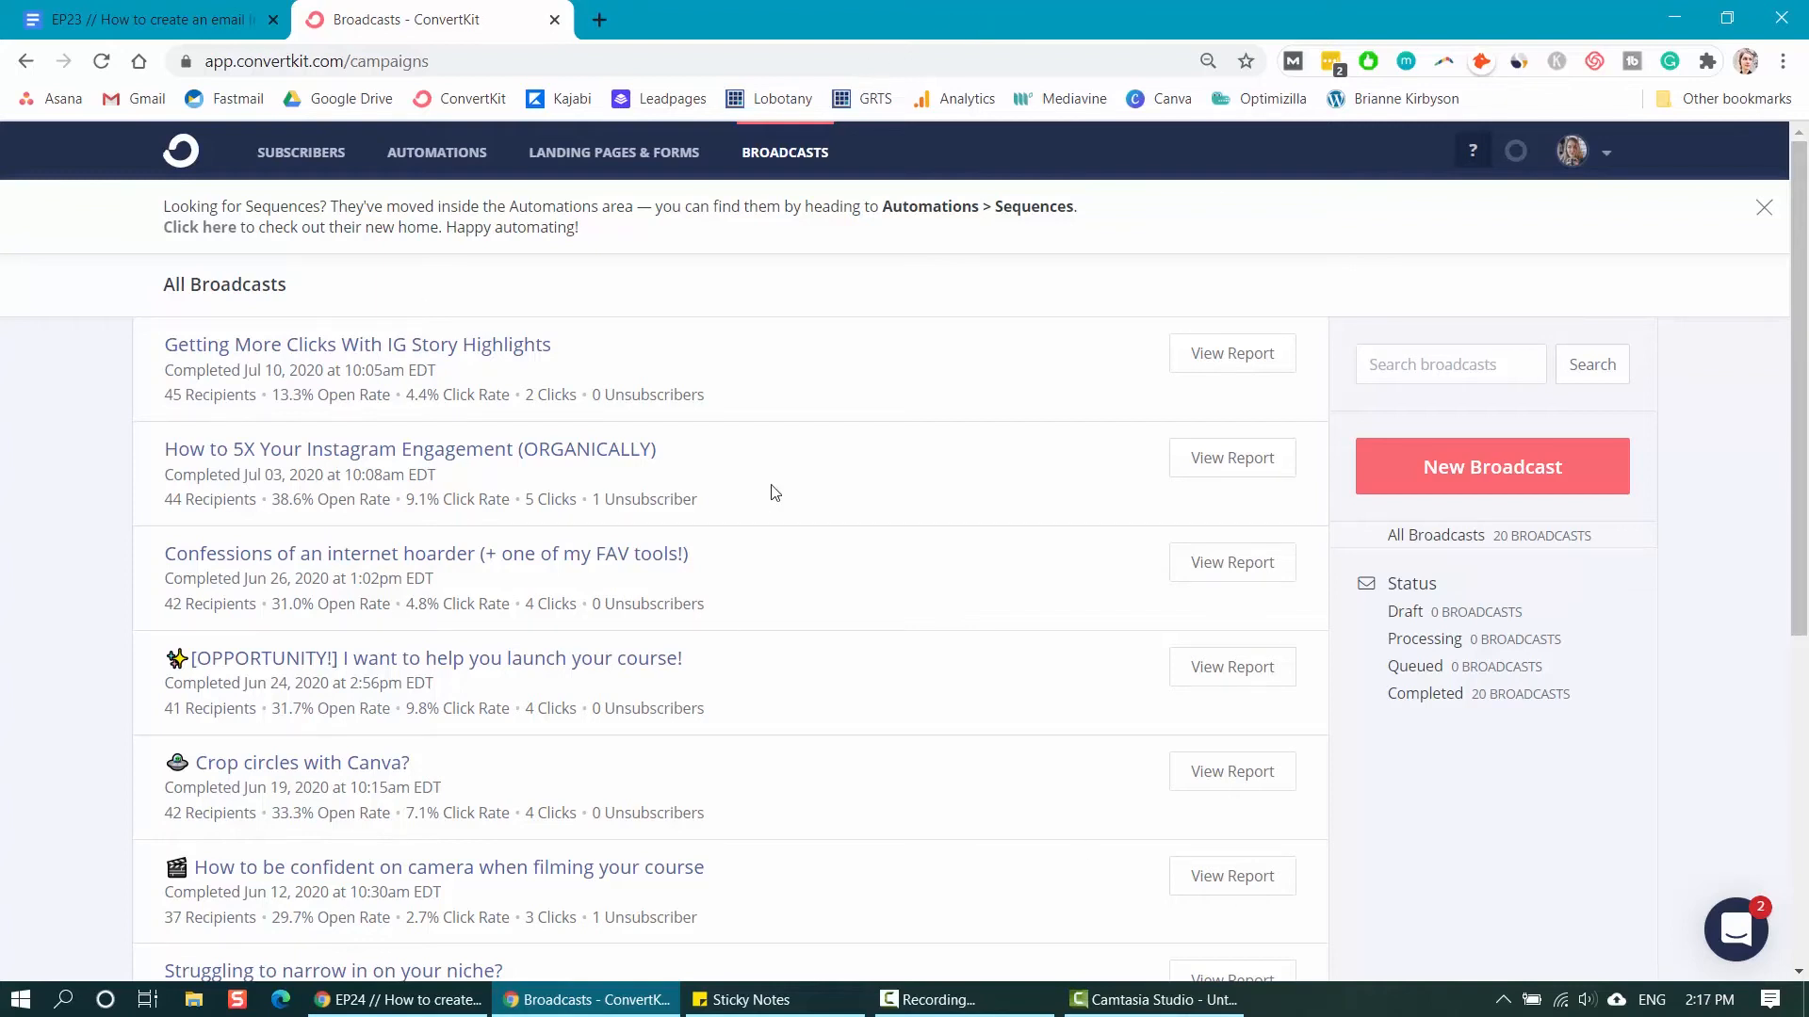
click(1528, 475)
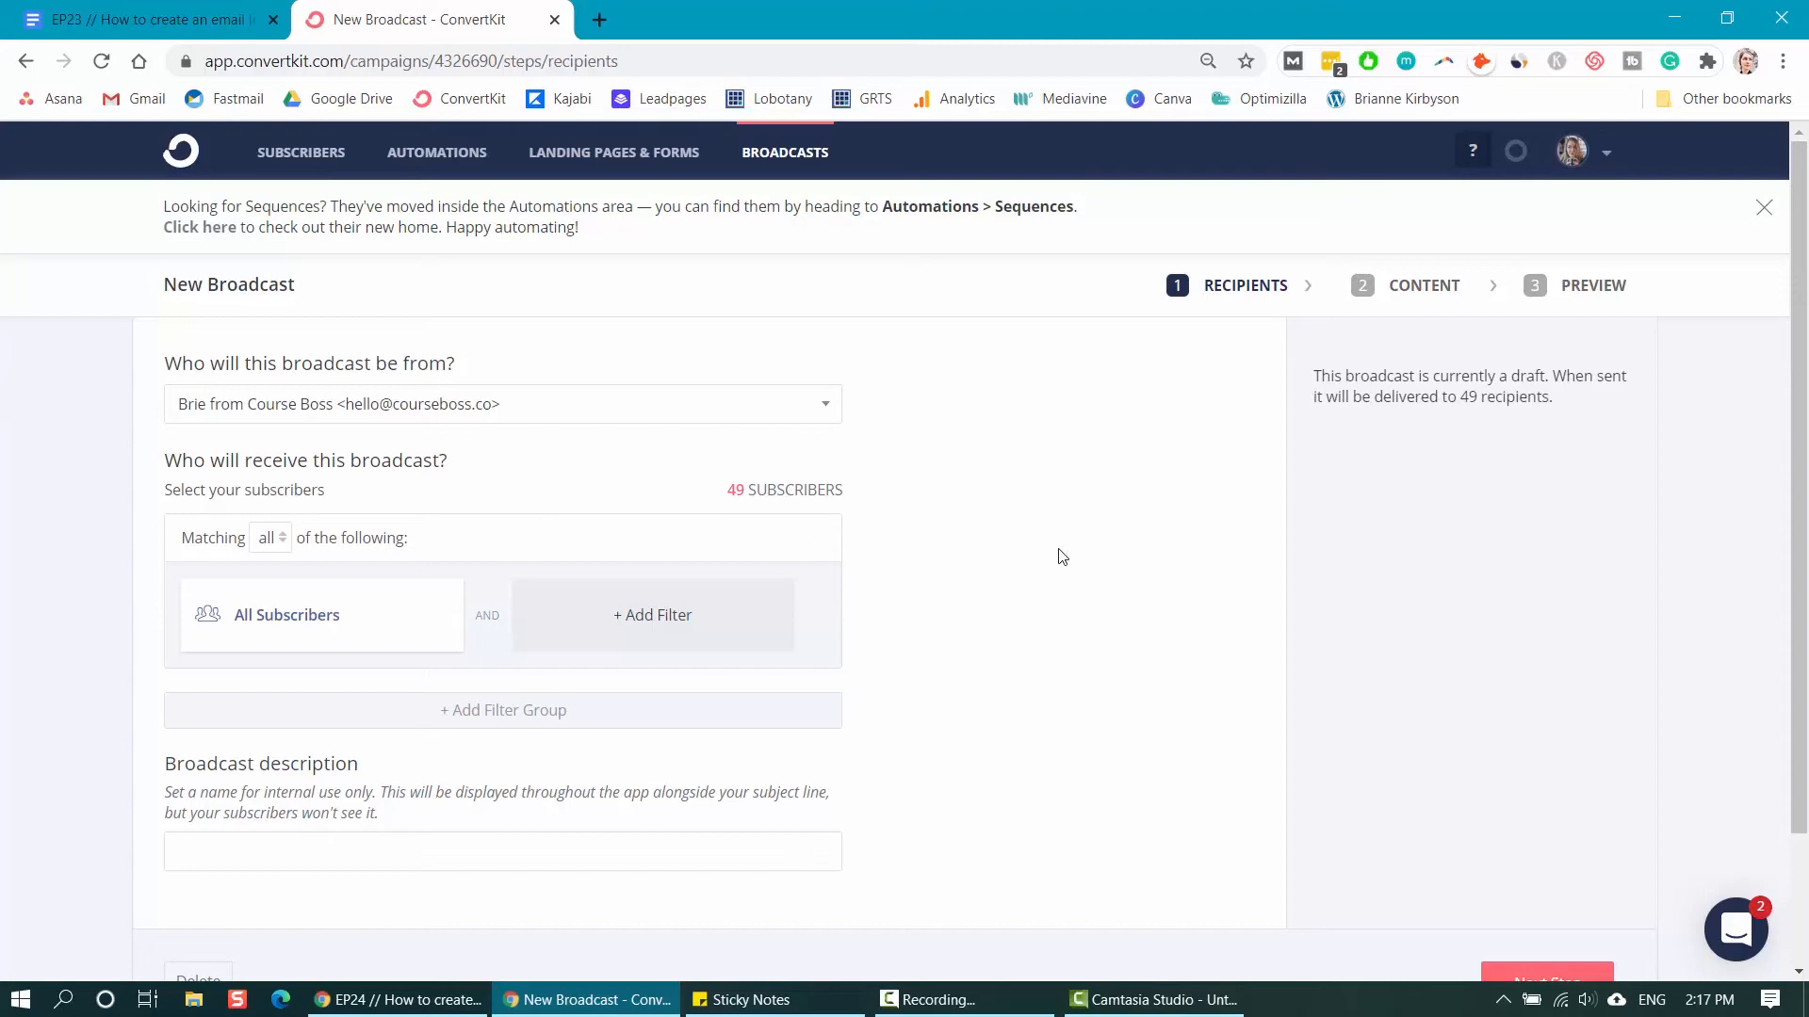
scroll(1059, 561, down, 3)
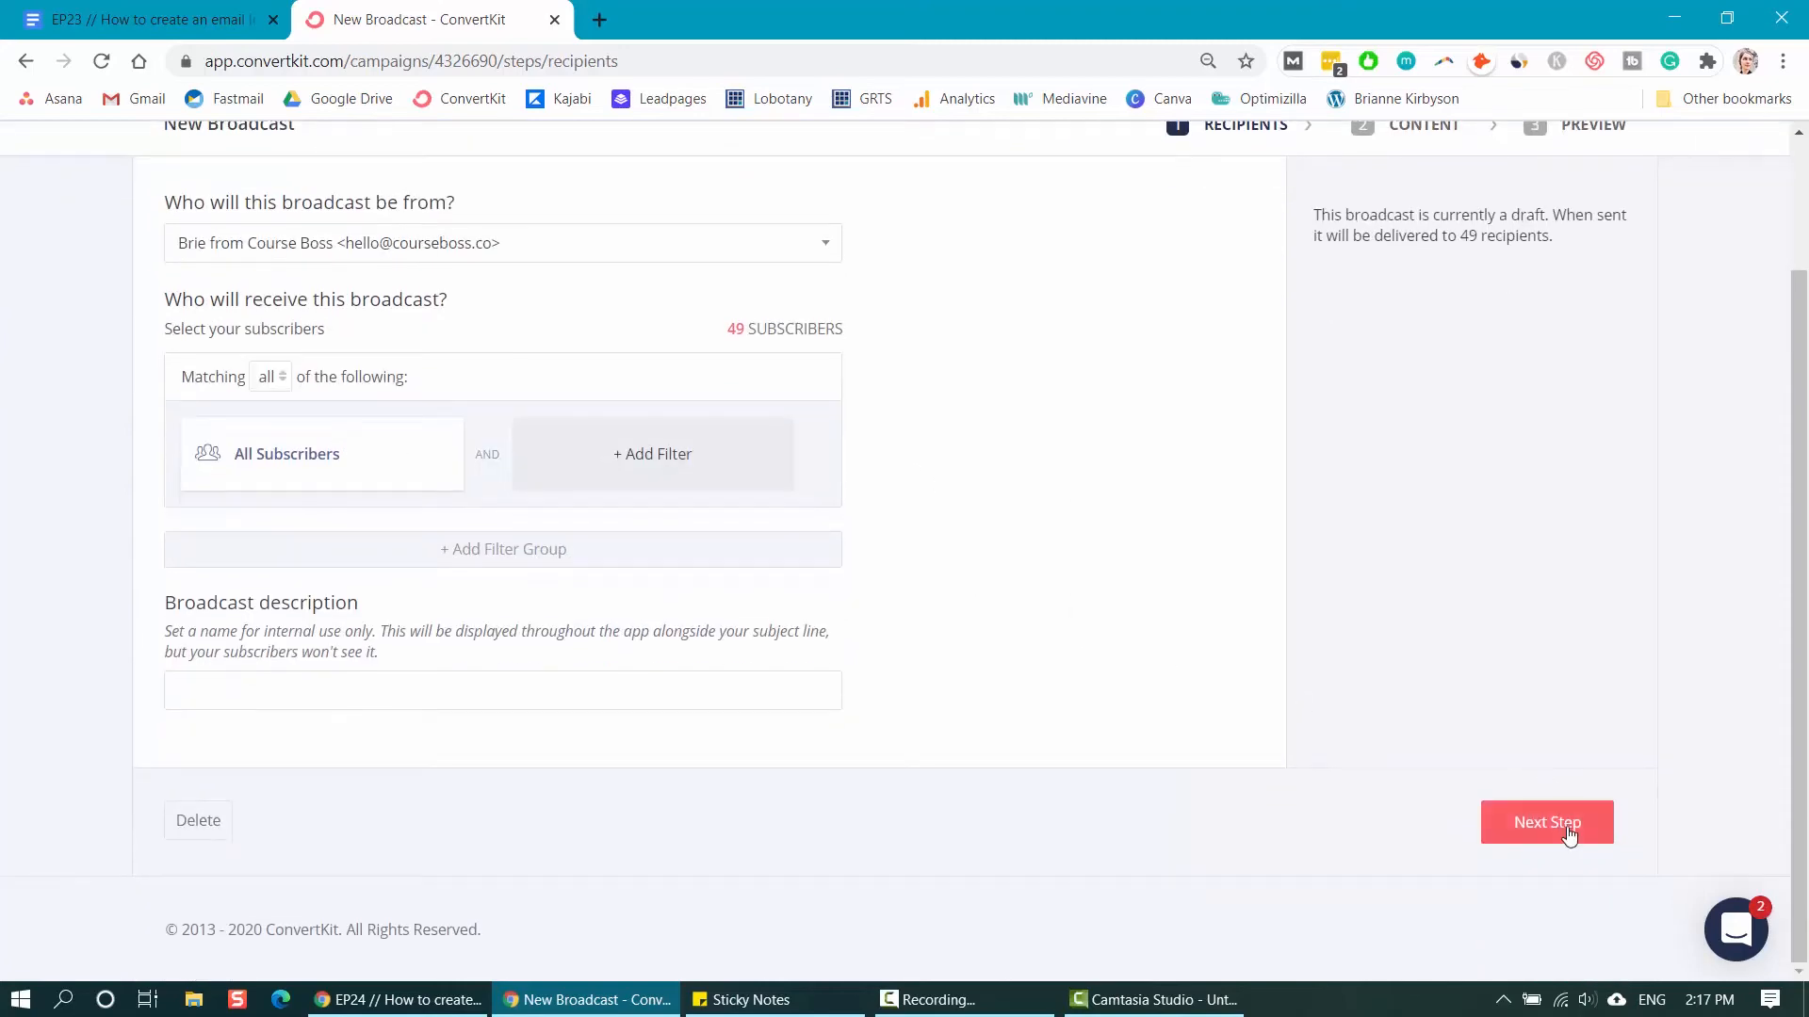
click(1545, 824)
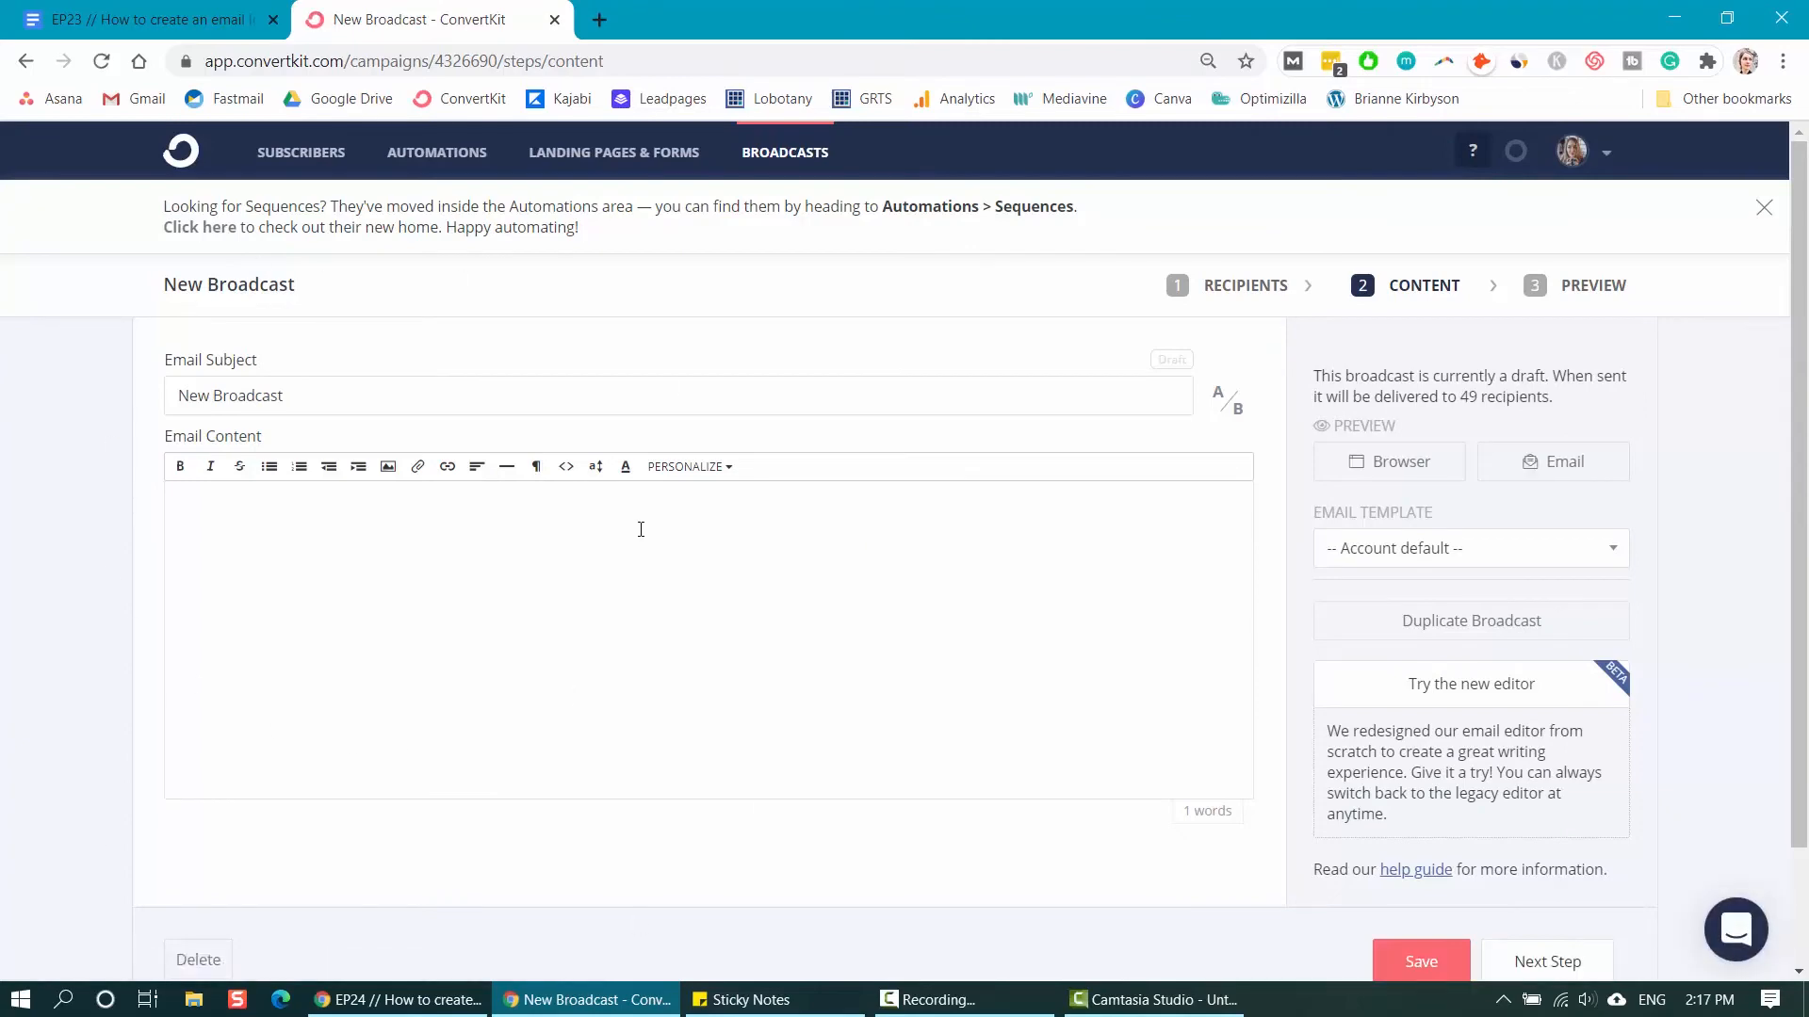
scroll(1353, 669, down, 2)
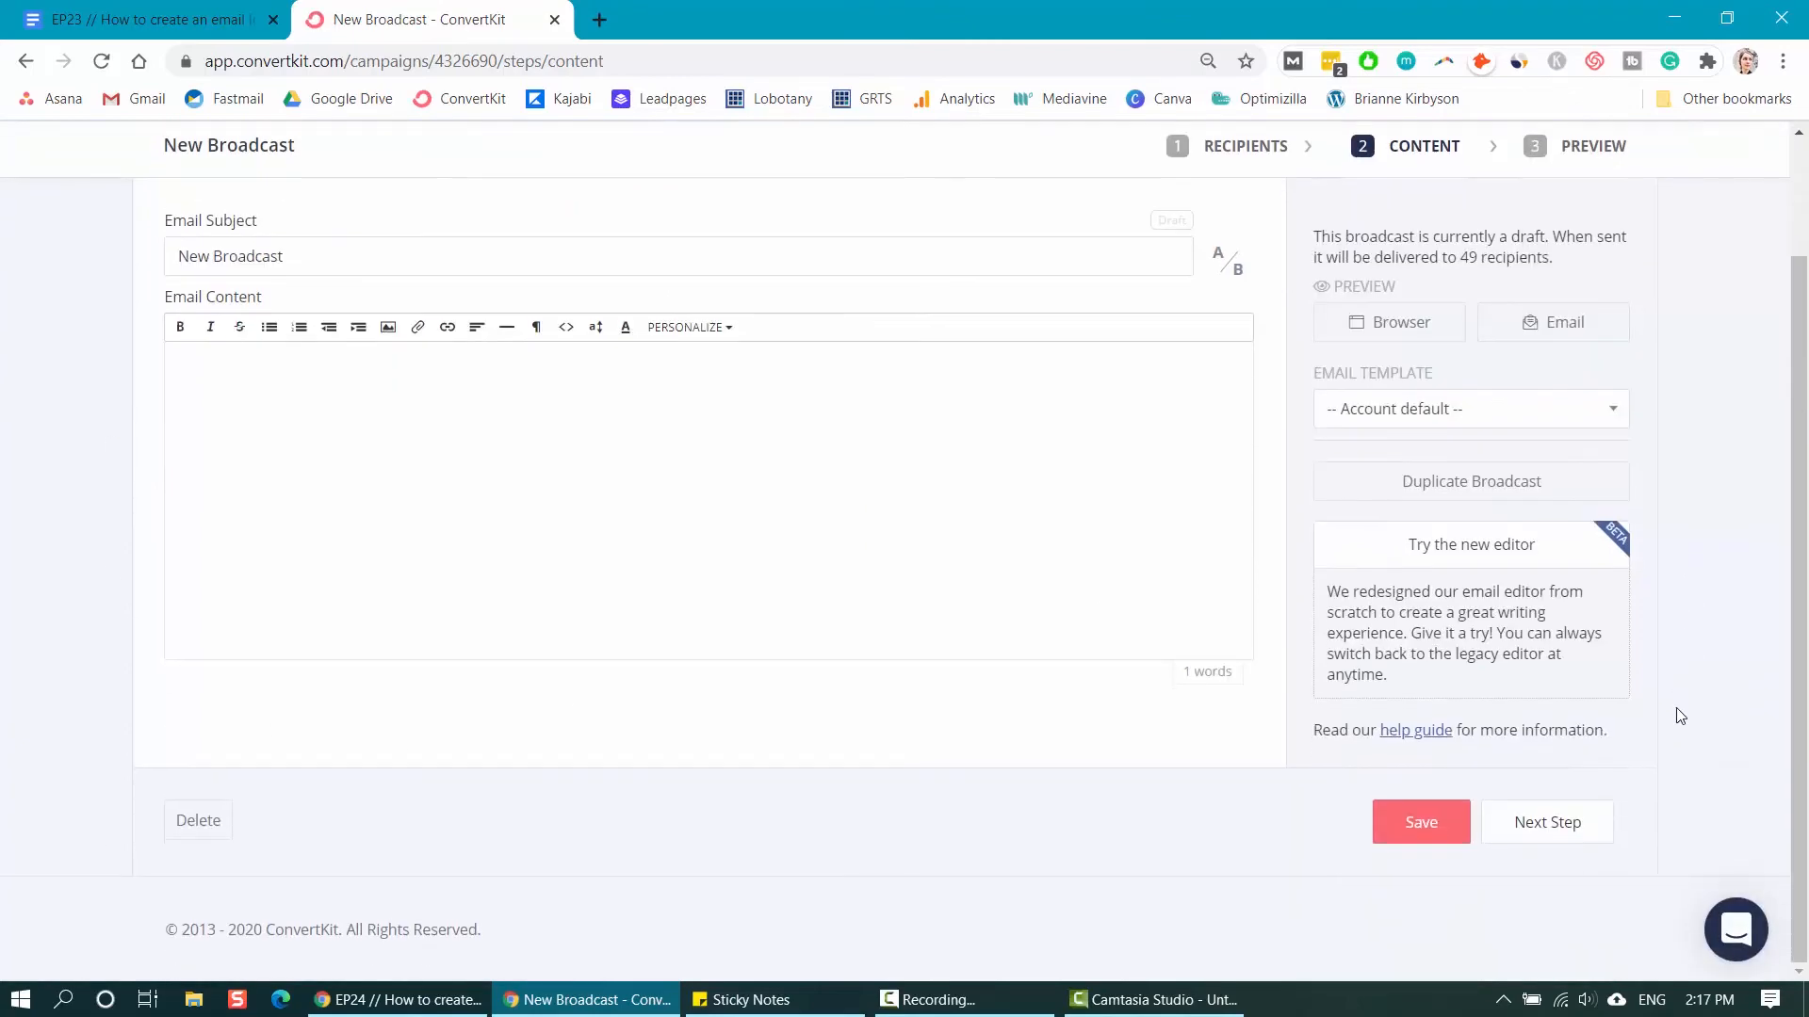
click(1571, 816)
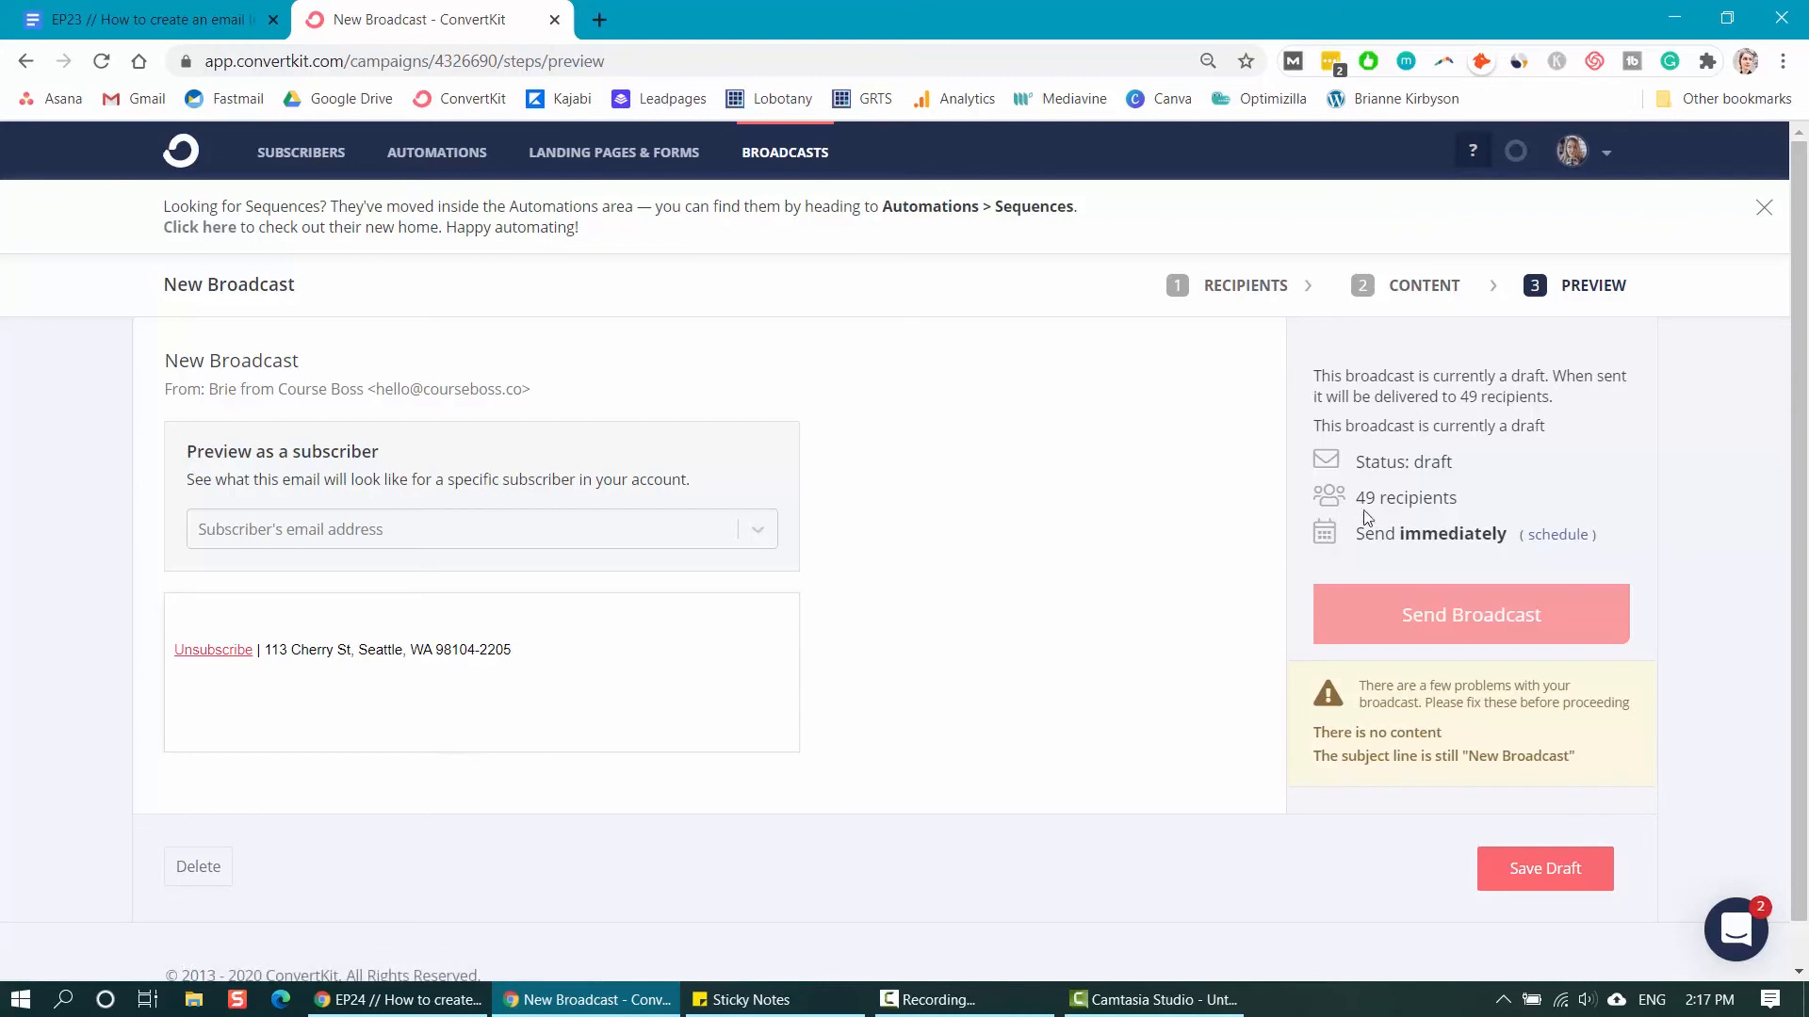
- View the broadcast's scheduling times for the 10:00 AM hour on July 17, 2020, without setting one
click(1559, 536)
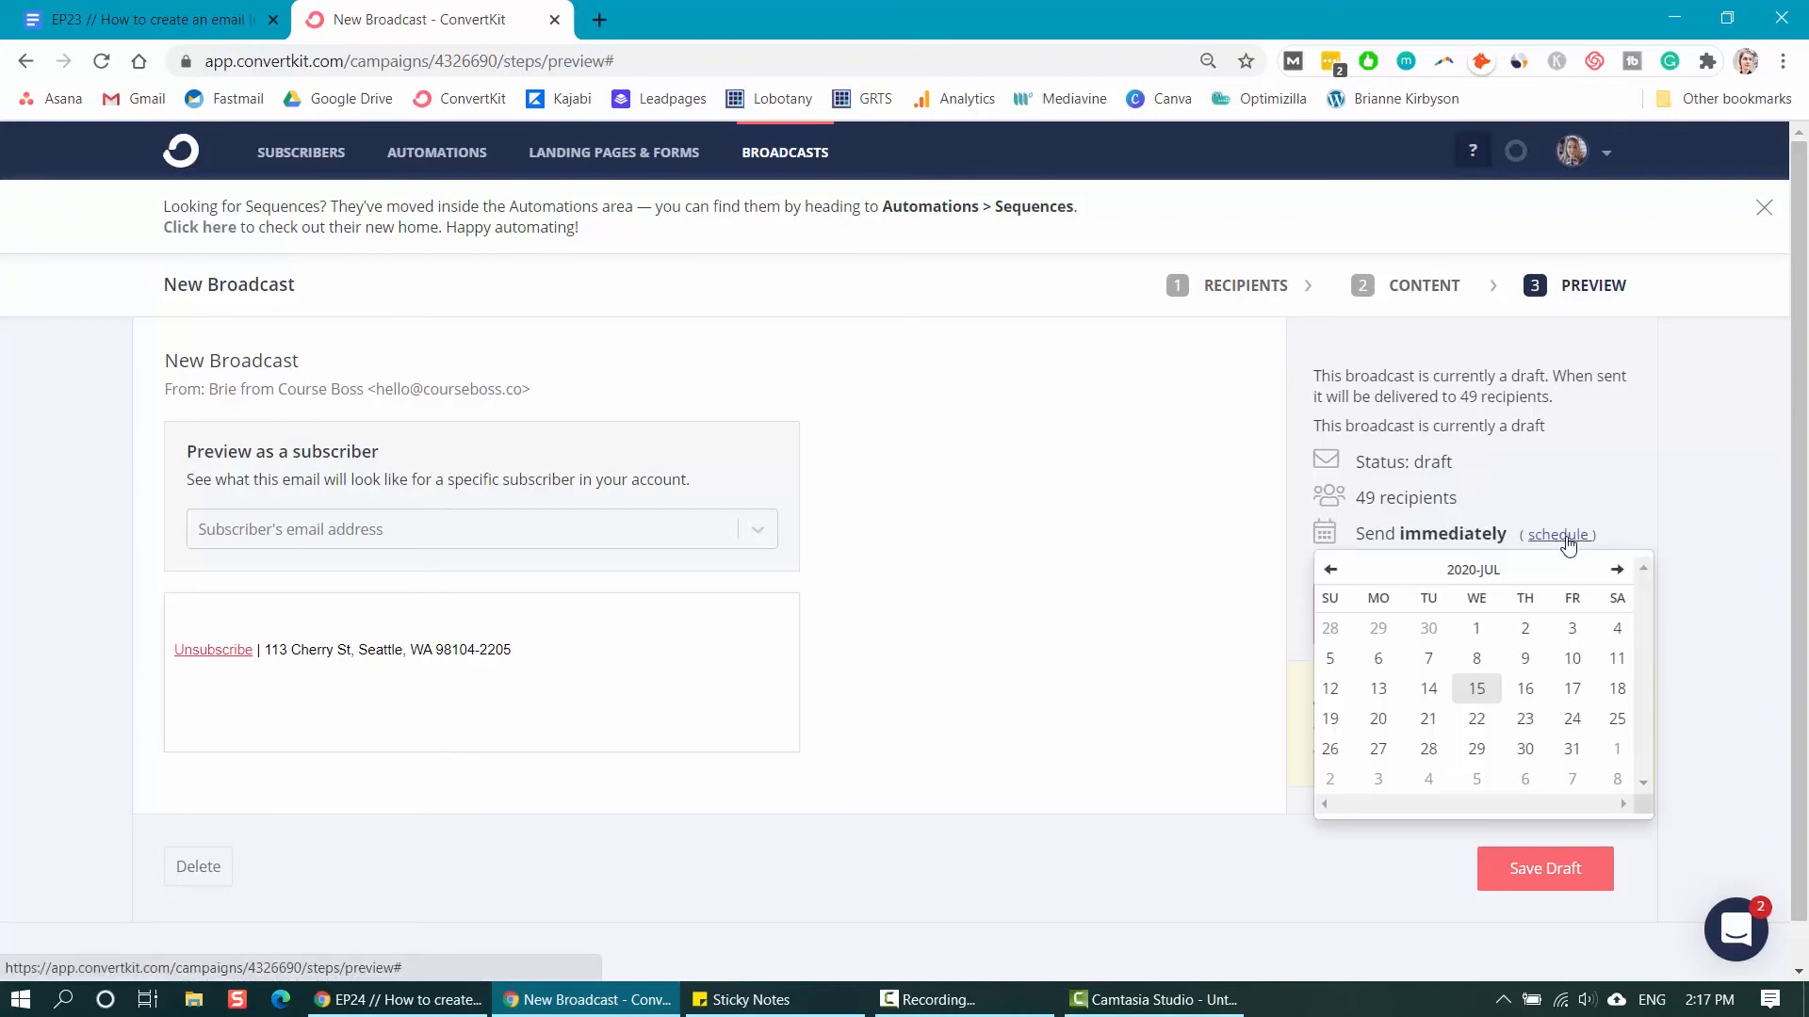
click(1568, 691)
click(1514, 680)
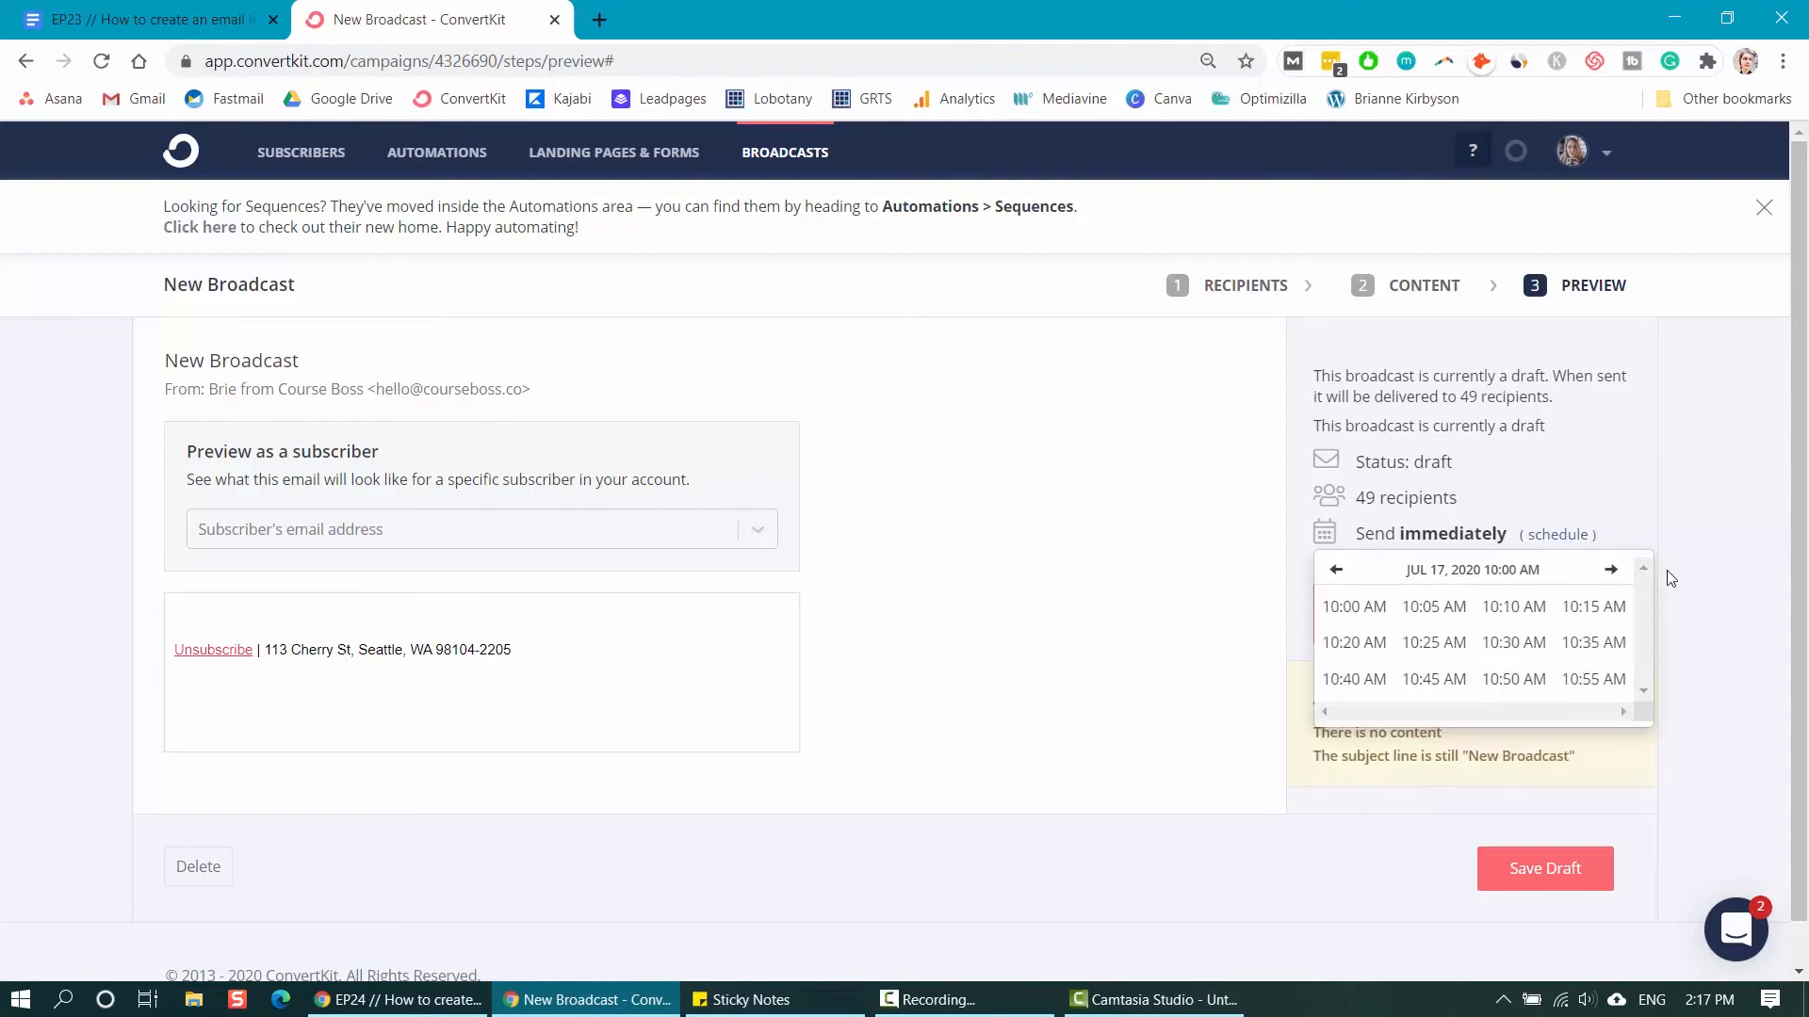
click(1693, 529)
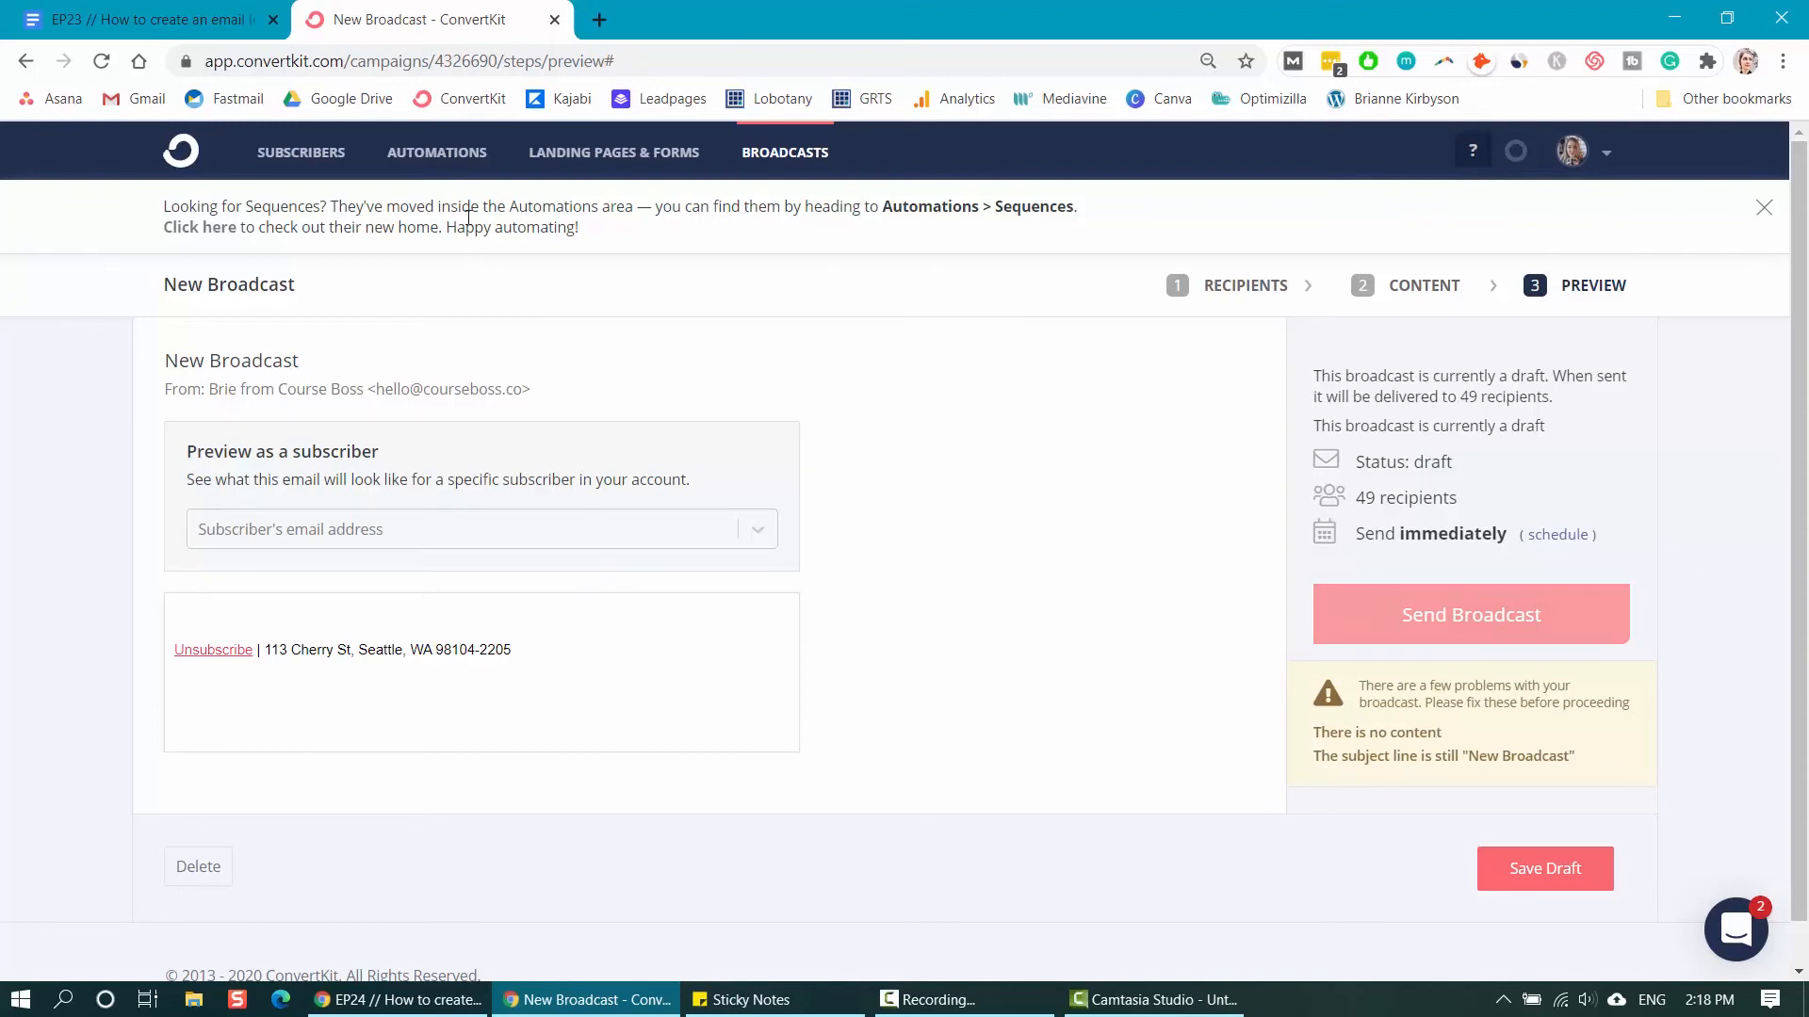
- Open the Course Starter Kit // Welcome Sequence from the sequences list and look through its emails up to the last one
click(436, 154)
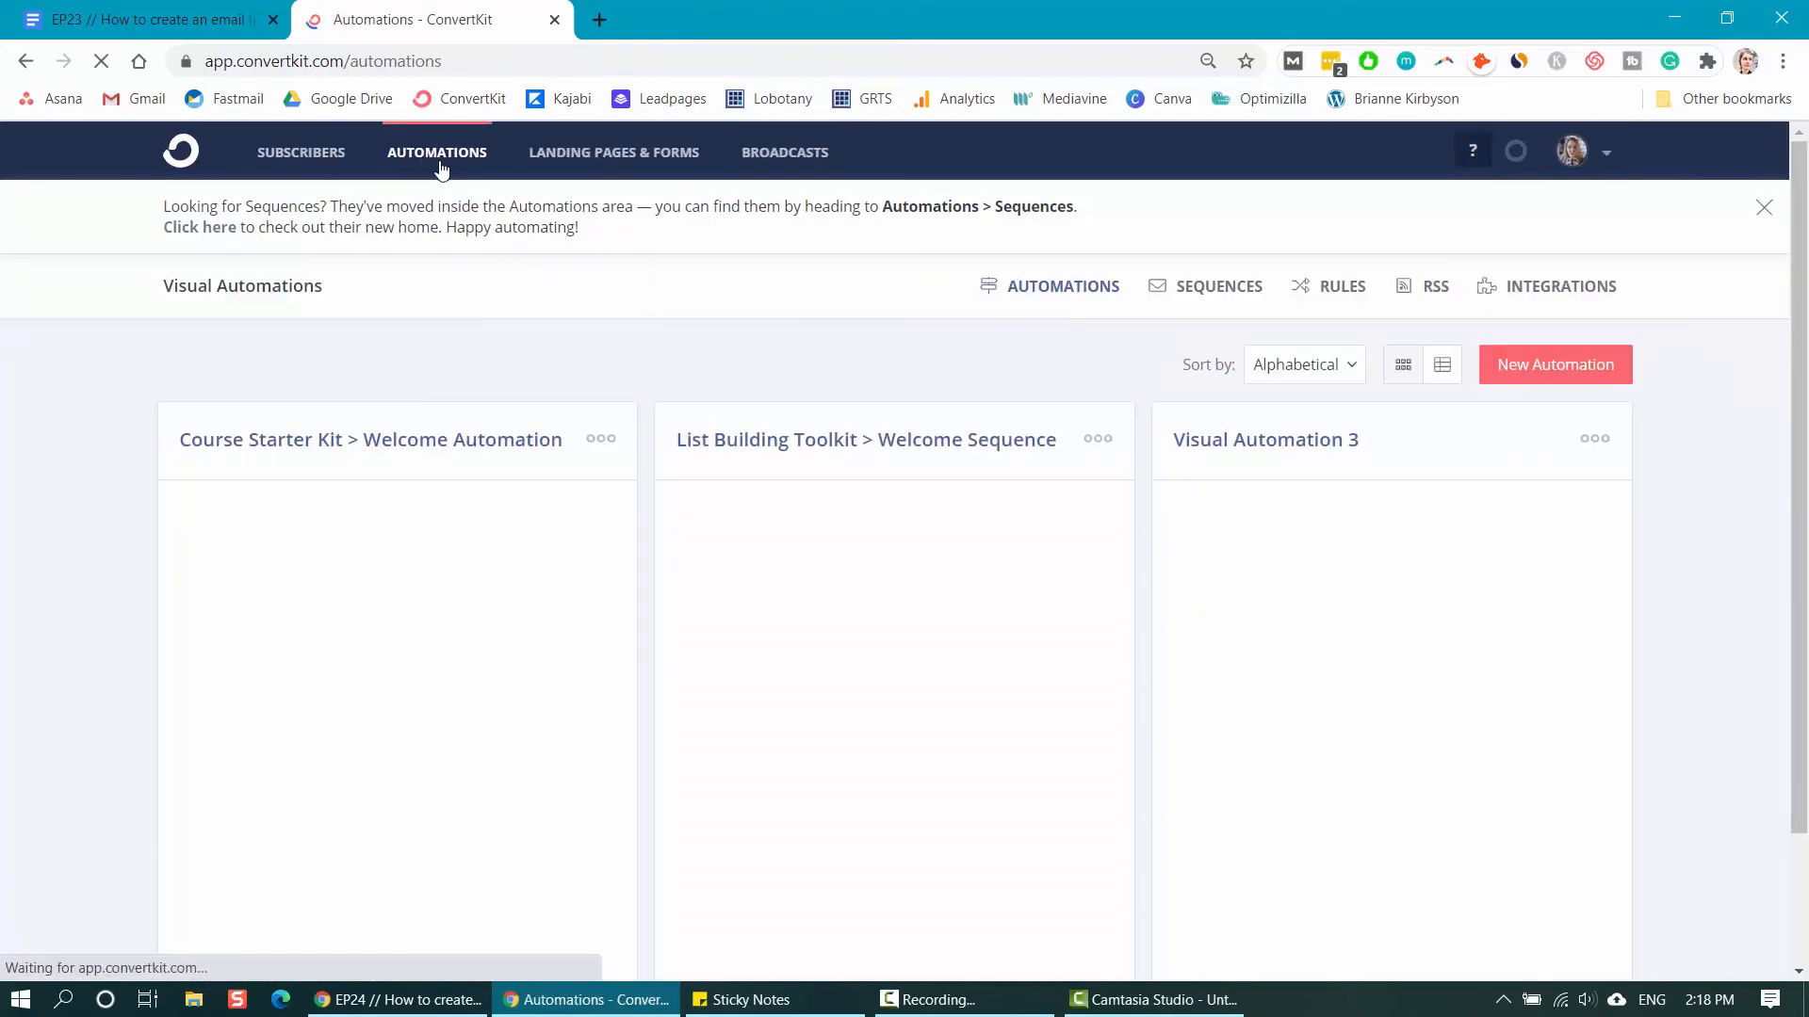
click(1221, 288)
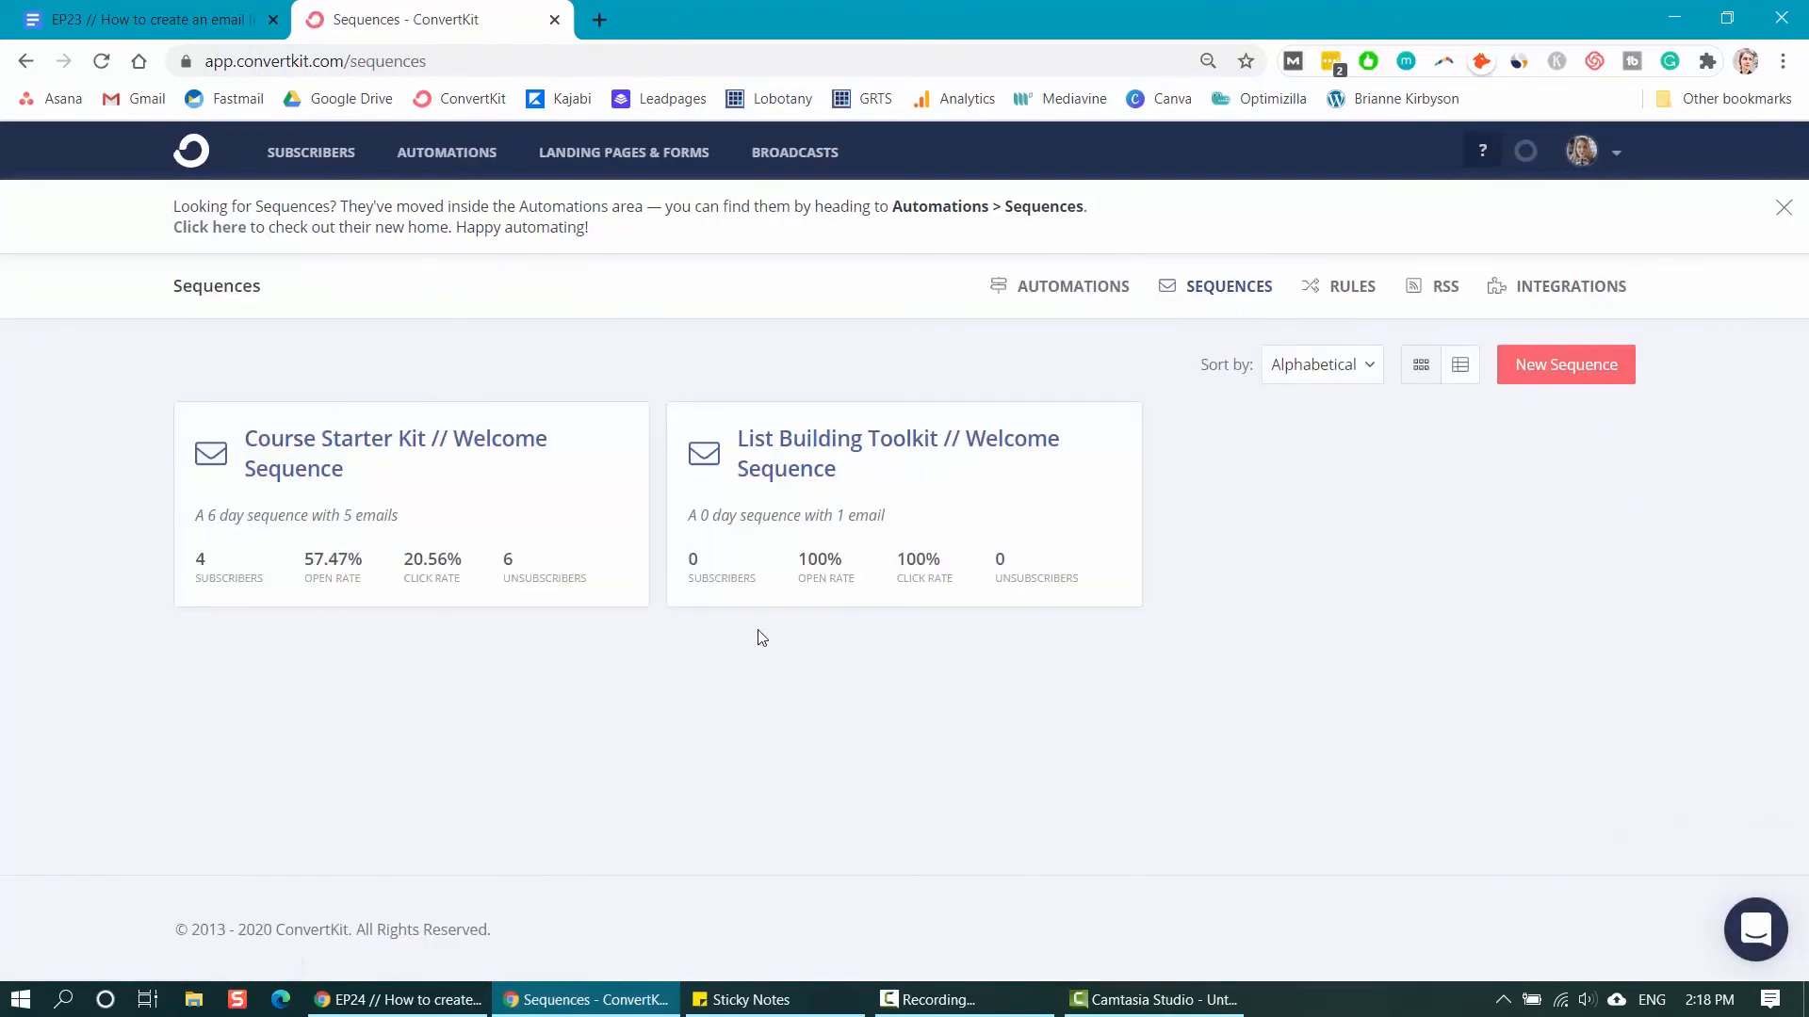
click(1564, 373)
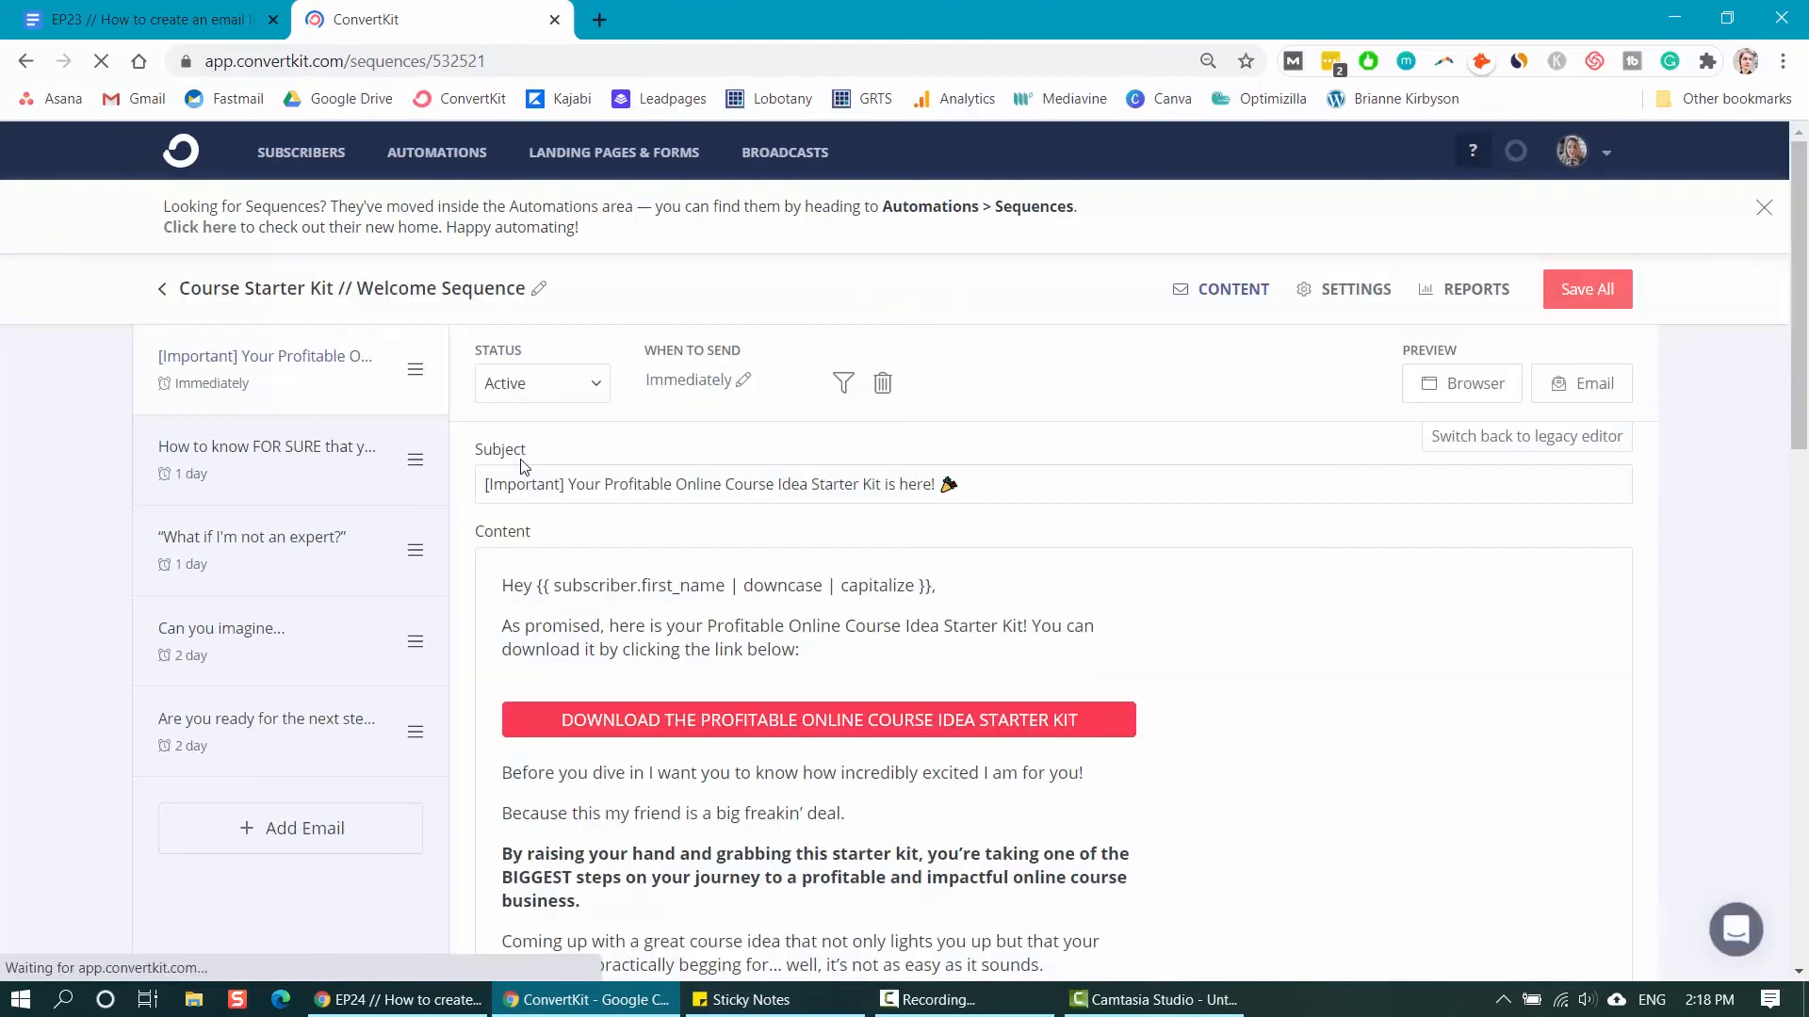
click(320, 479)
click(302, 577)
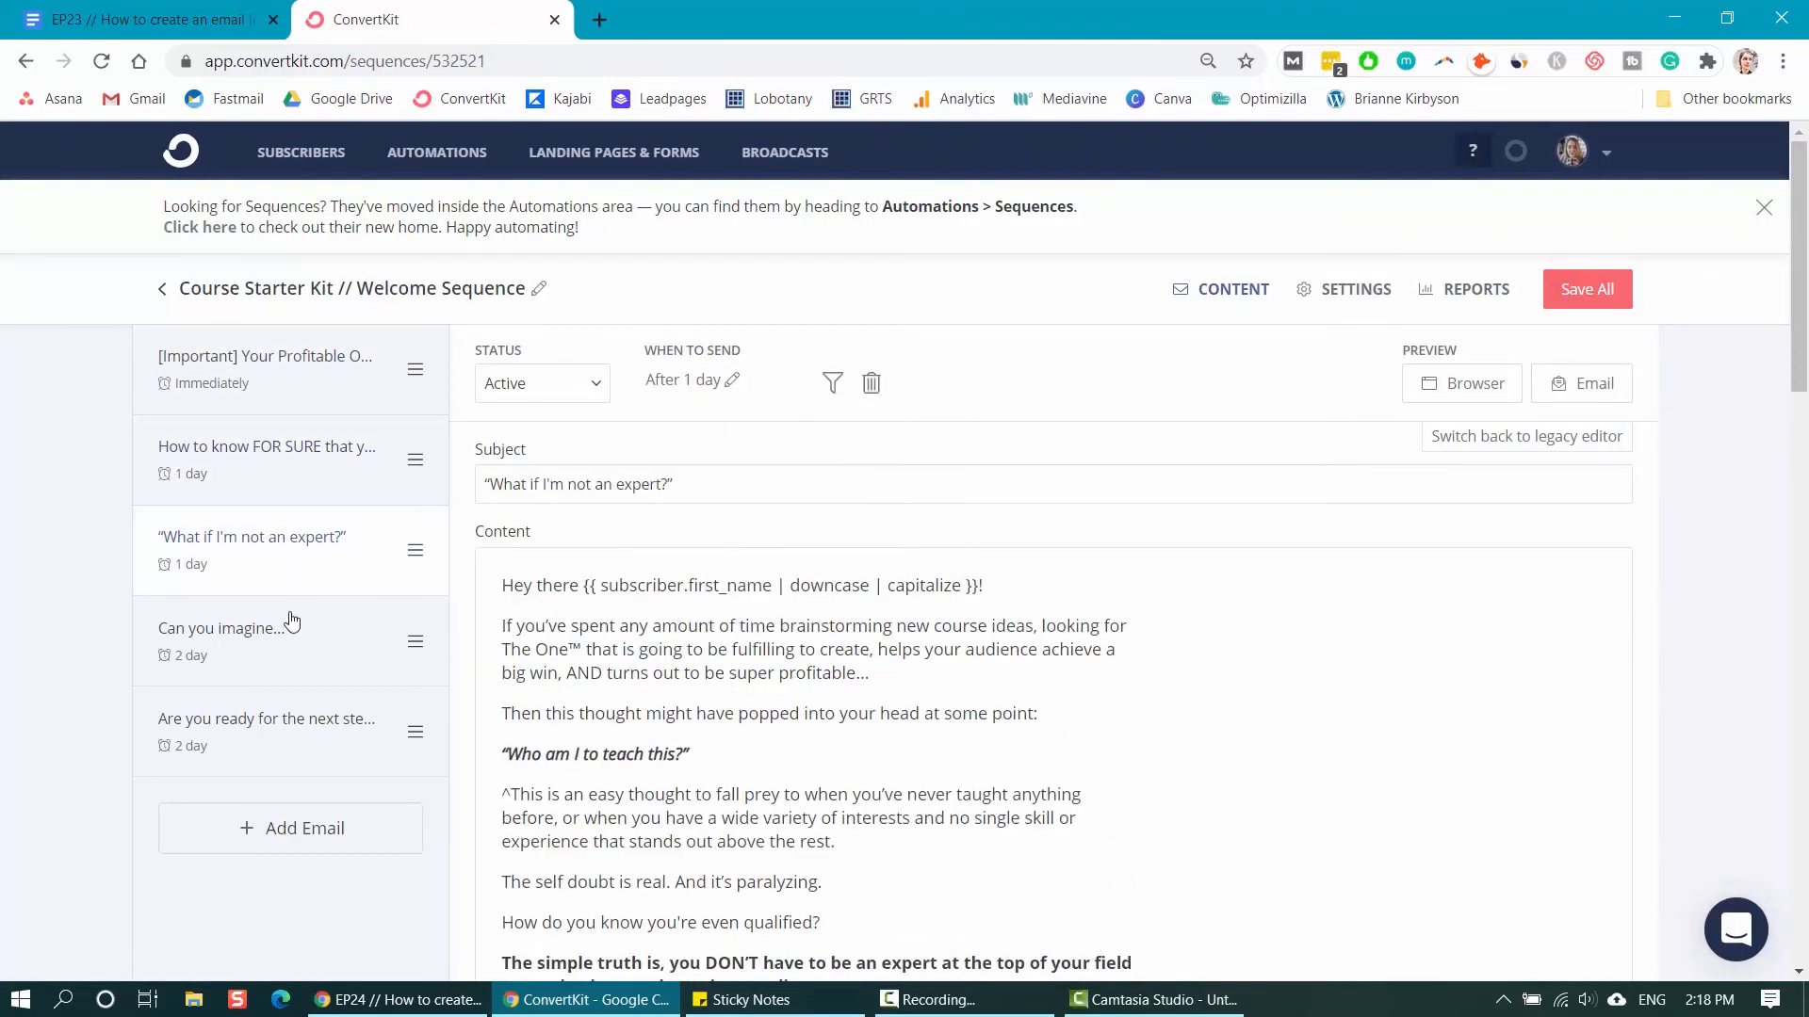
click(275, 683)
click(273, 748)
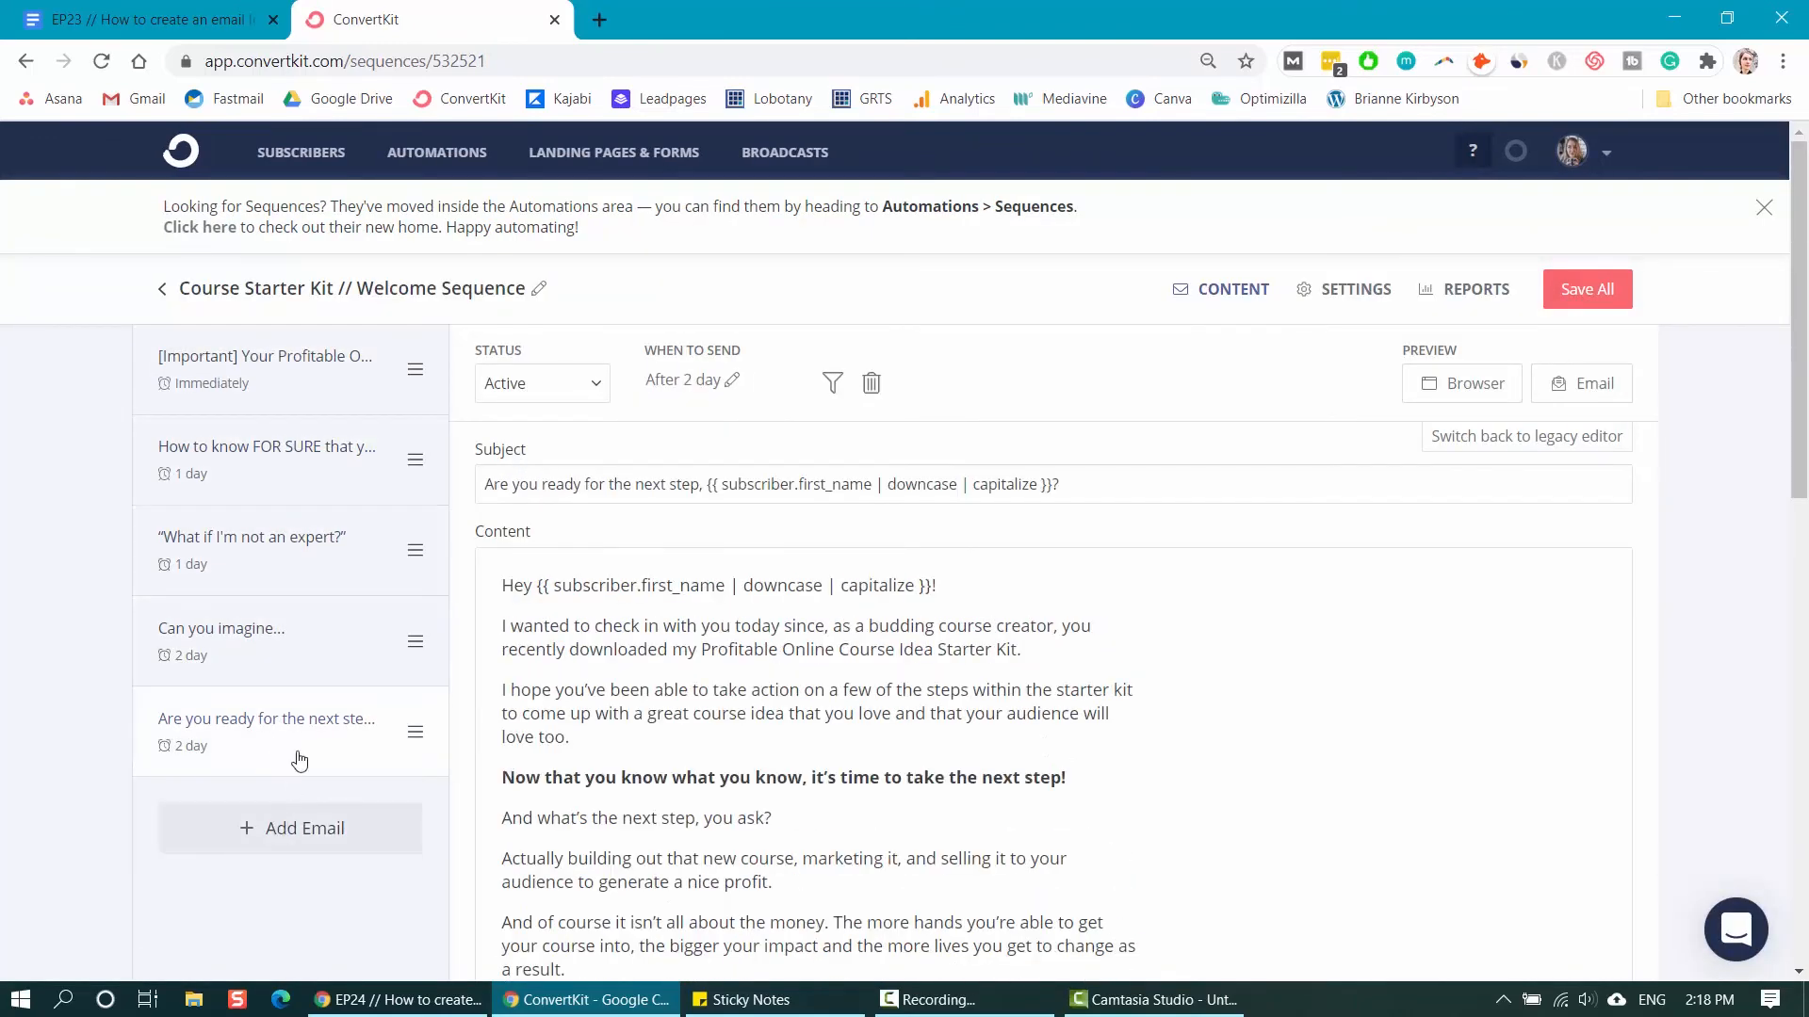